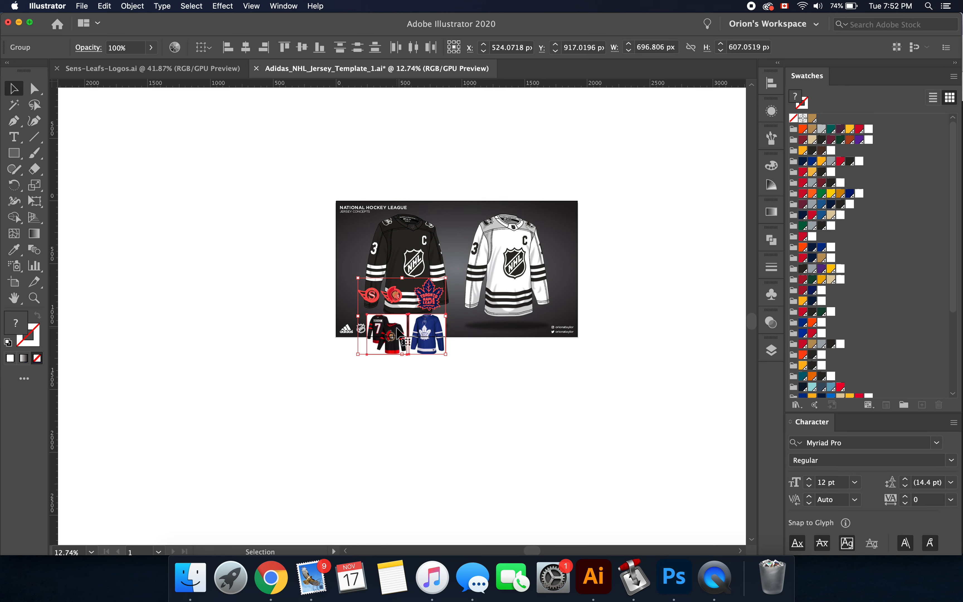
# Move the grouped team logos and reference jerseys off the artboard to the blank canvas on its left, and deselect them
pyautogui.moveTo(369, 294); pyautogui.dragTo(255, 233)
pyautogui.scroll(3, 283, 269)
pyautogui.hscroll(3, 283, 269)
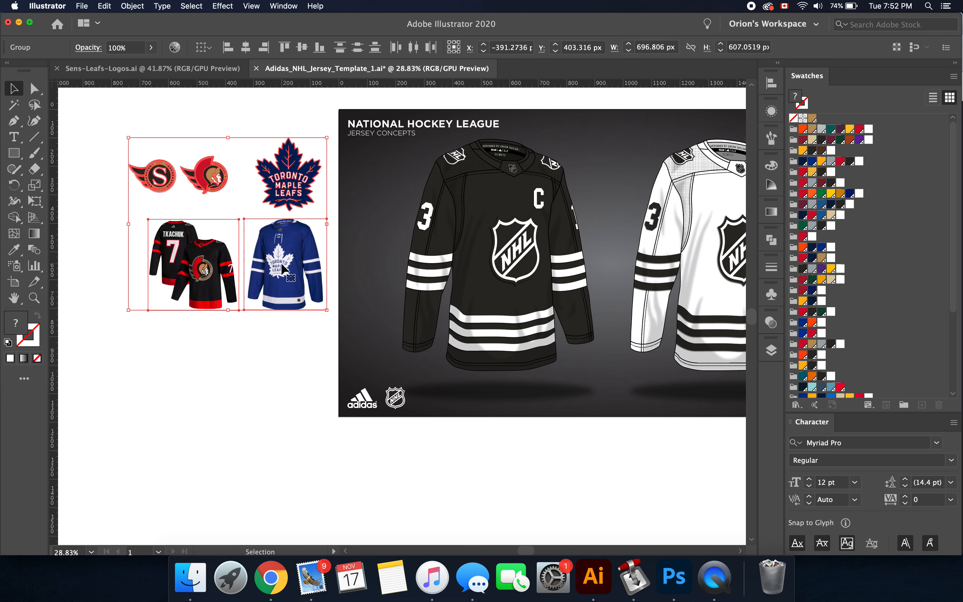
pyautogui.hscroll(2, 284, 269)
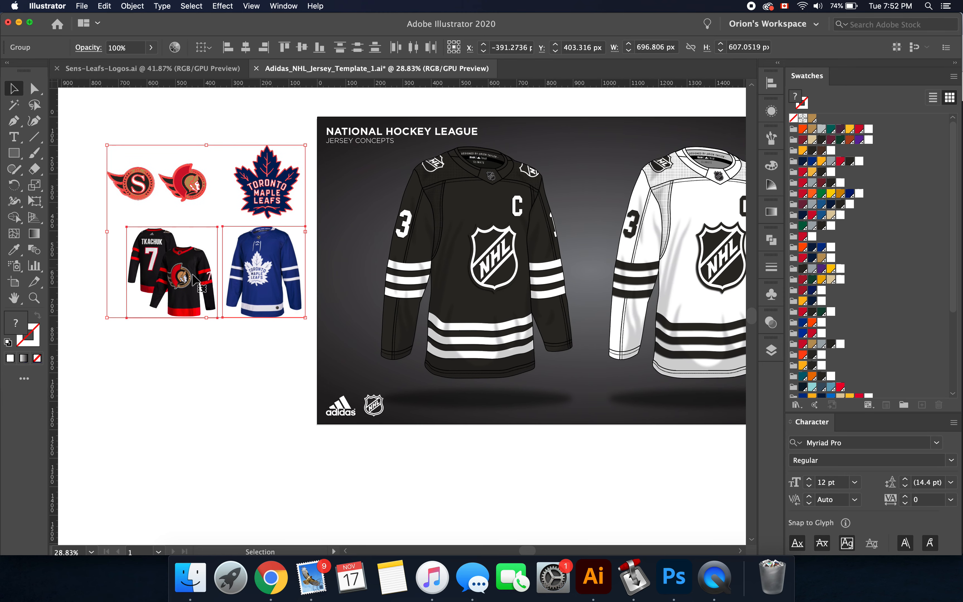
pyautogui.scroll(-2, 189, 312)
pyautogui.scroll(-2, 188, 310)
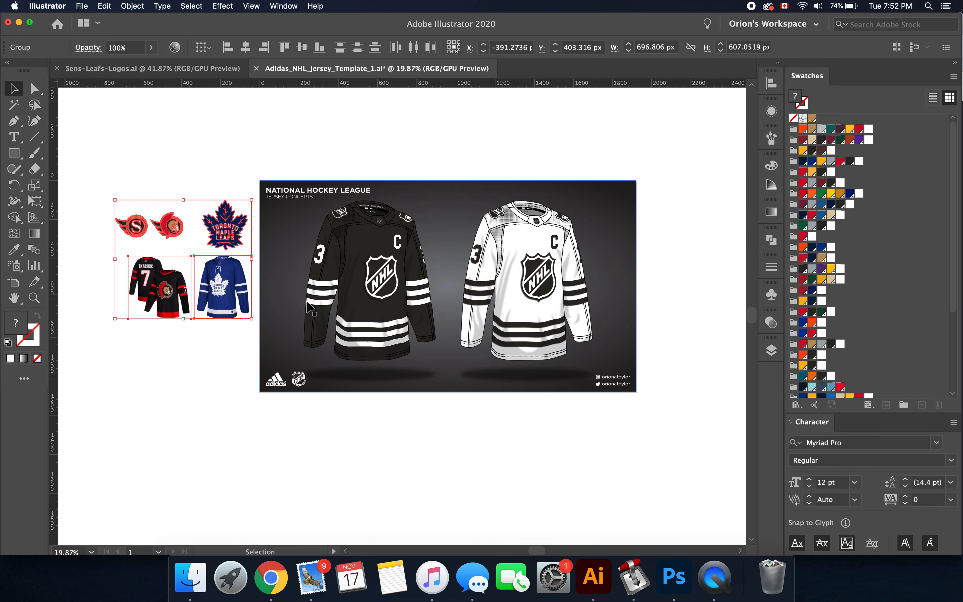
pyautogui.click(166, 393)
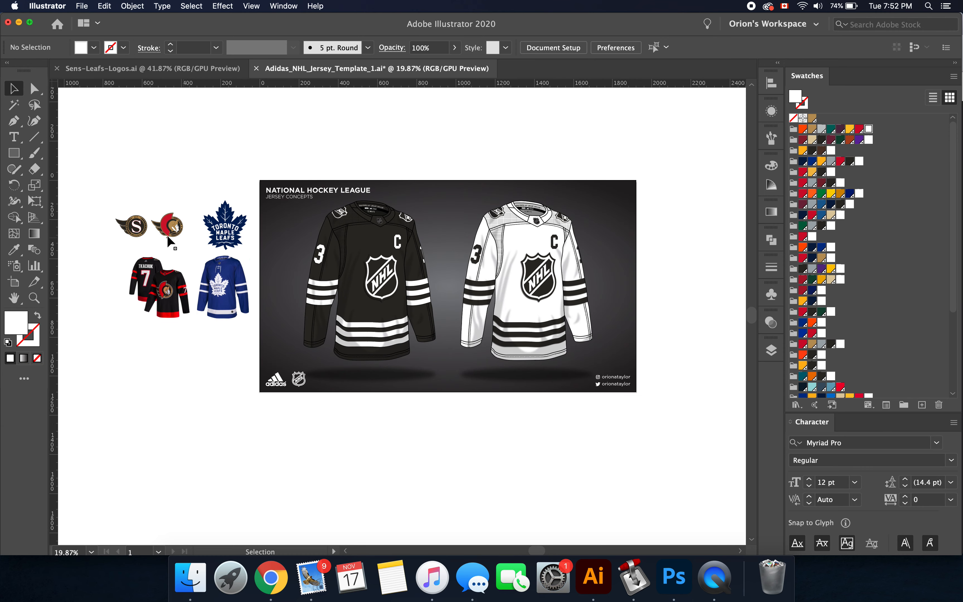
# Examine the Home jersey's layer structure, from the outline and collar parts through the shoulder logos to the torso and left sleeve
pyautogui.click(773, 350)
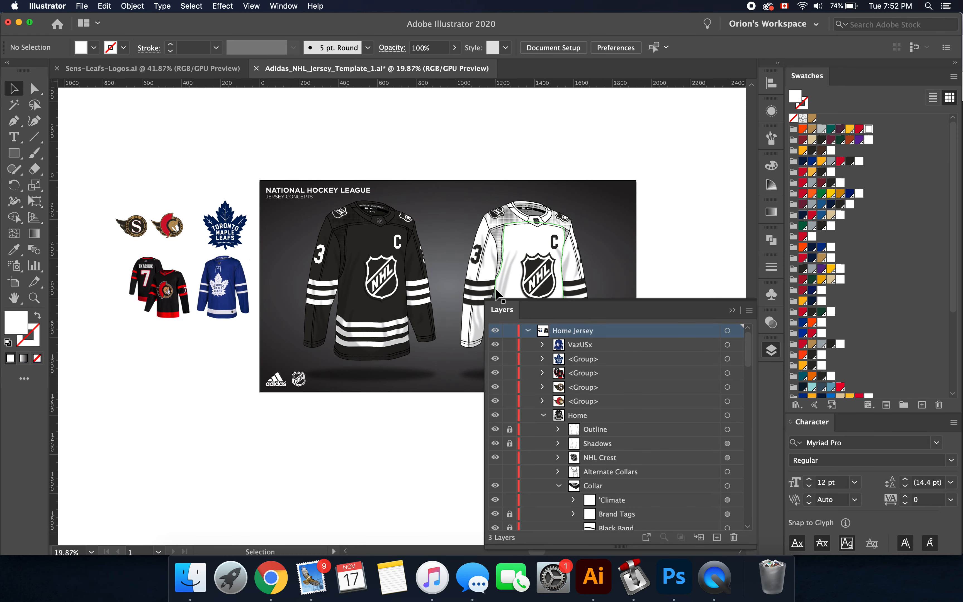
pyautogui.scroll(-5, 559, 369)
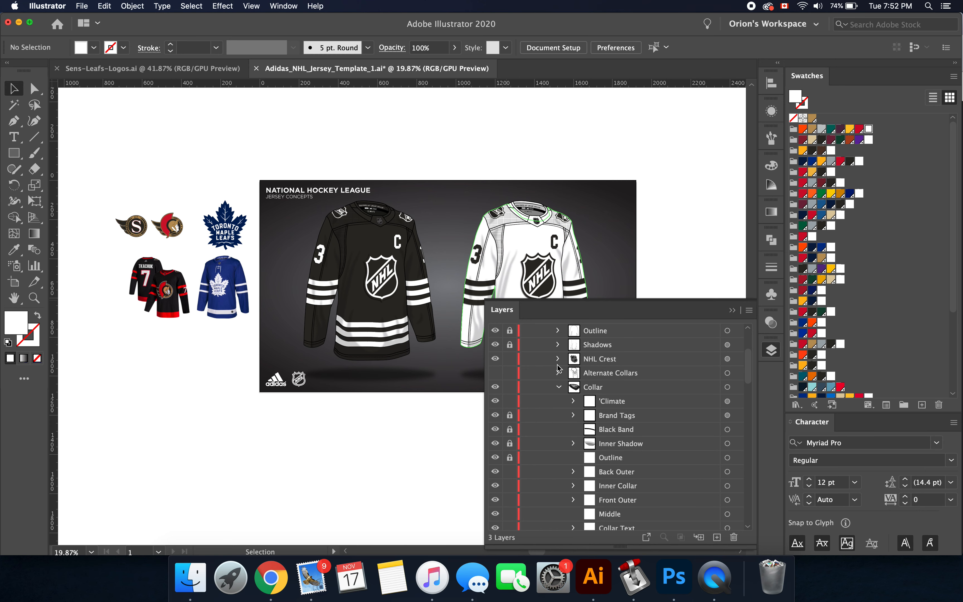
pyautogui.scroll(4, 559, 368)
pyautogui.scroll(-1, 559, 368)
pyautogui.scroll(-2, 559, 368)
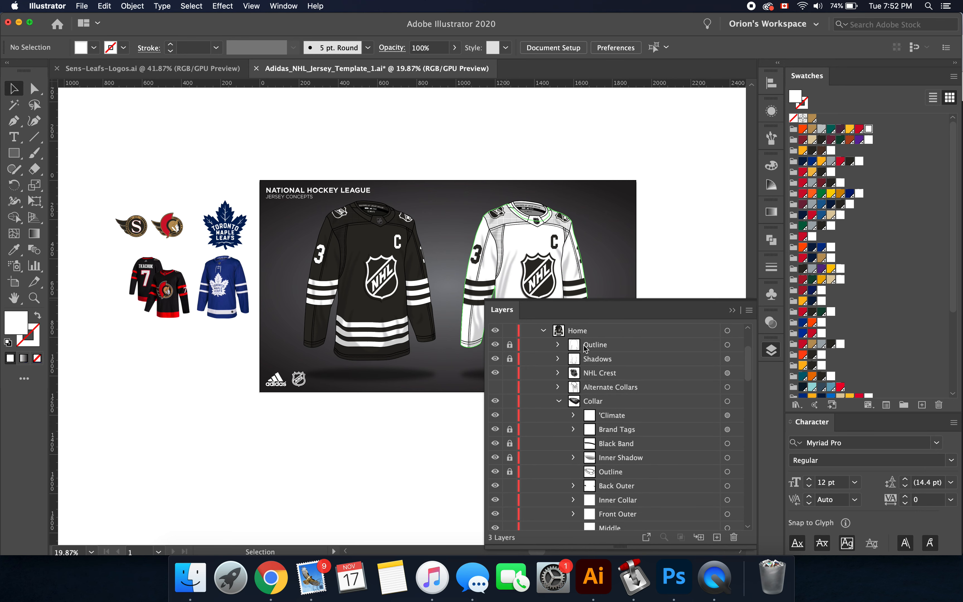
pyautogui.scroll(-12, 580, 388)
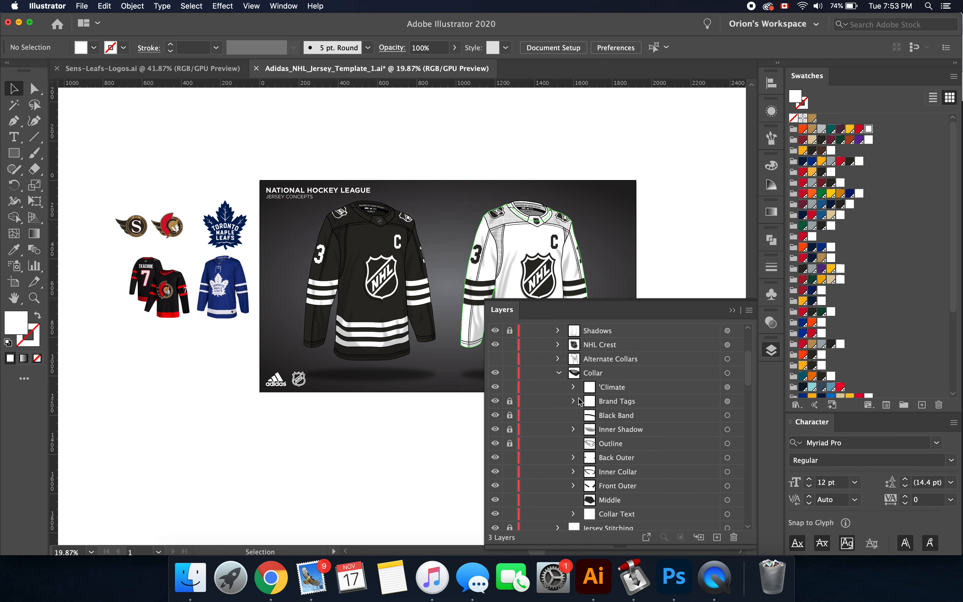
pyautogui.scroll(-9, 580, 401)
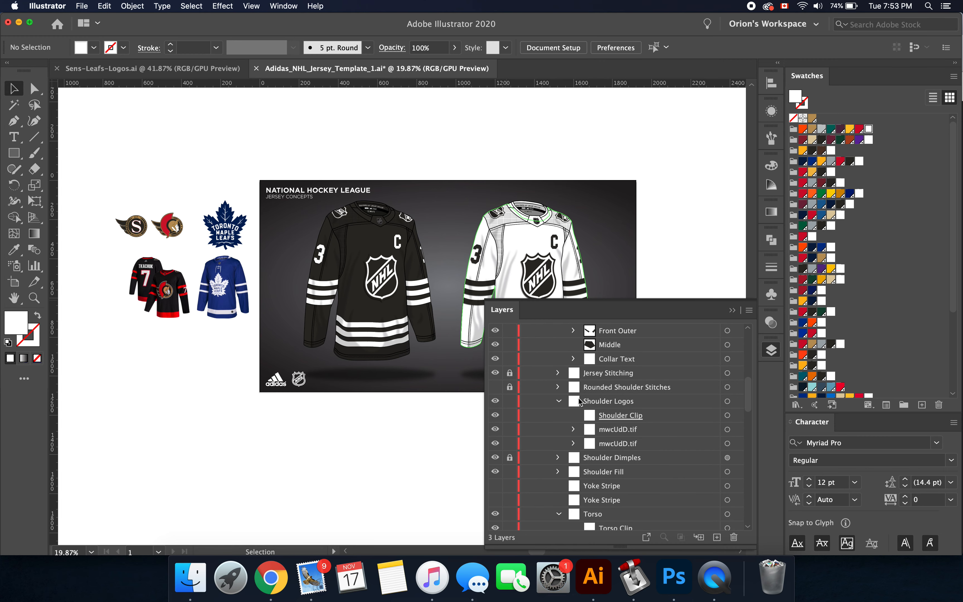
pyautogui.scroll(-4, 581, 402)
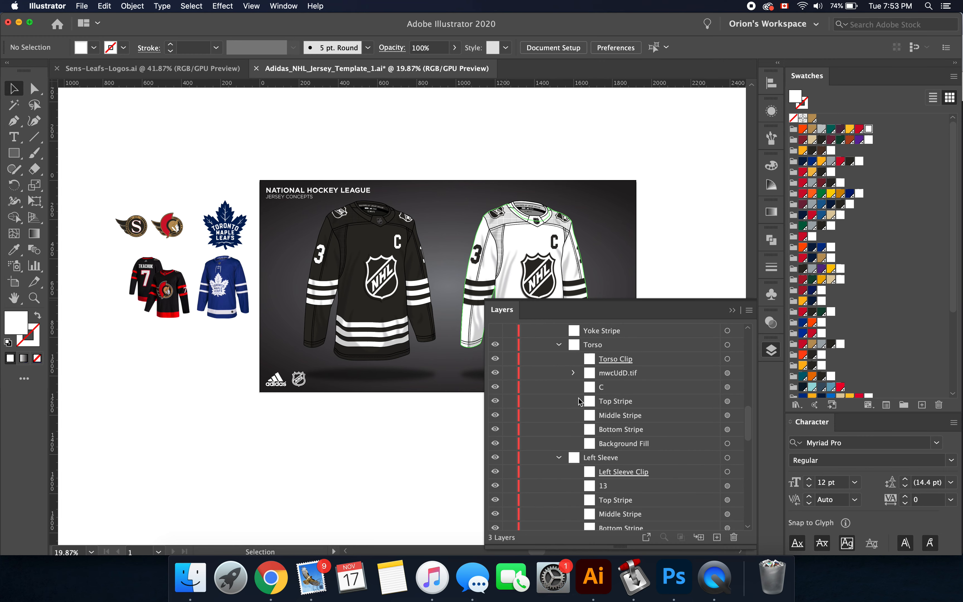
pyautogui.scroll(-2, 581, 402)
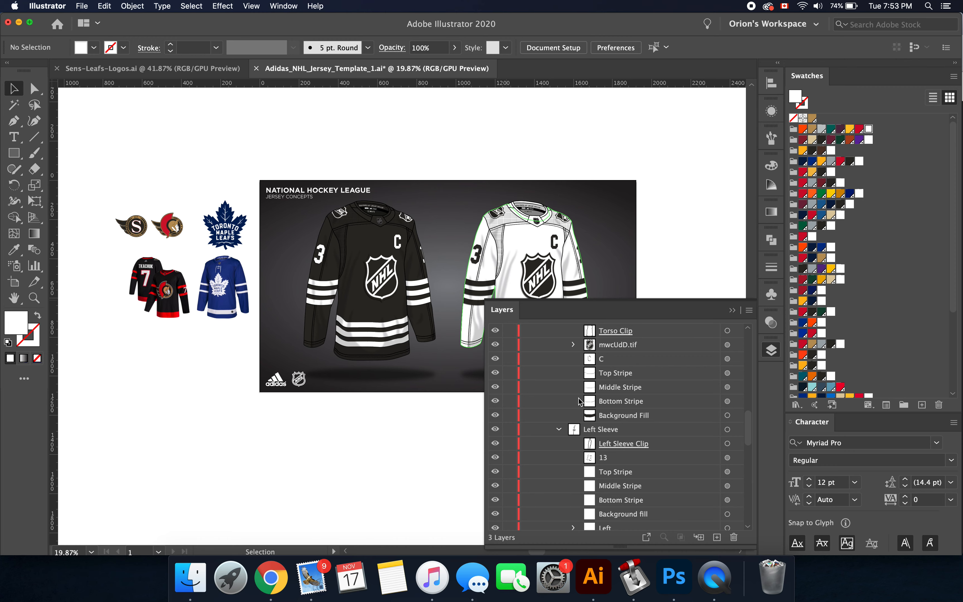
# Compare the Ottawa and Toronto reference jerseys with the template and isolate the Collar group inside the Home jersey
pyautogui.scroll(3, 369, 243)
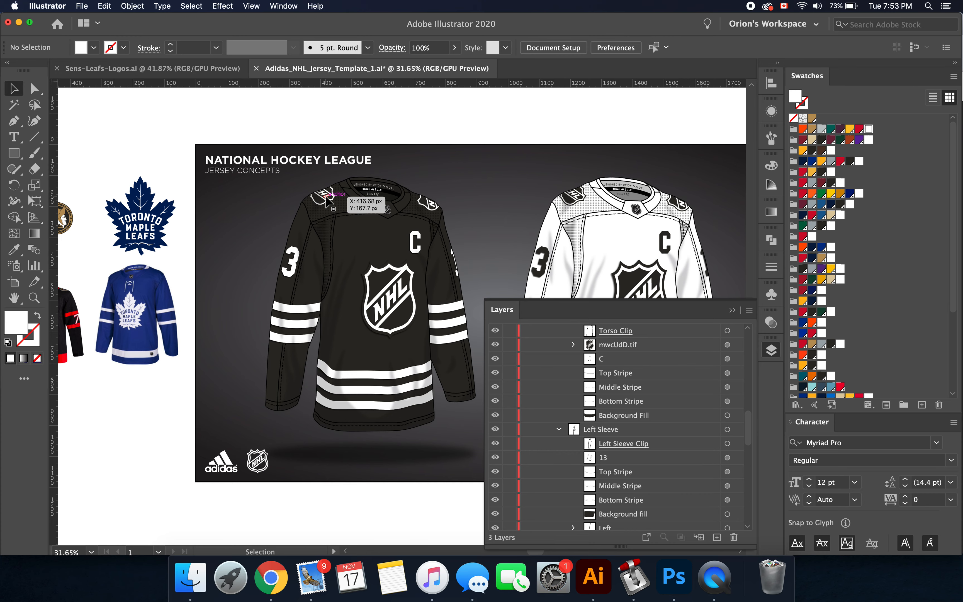
pyautogui.hscroll(-5, 258, 228)
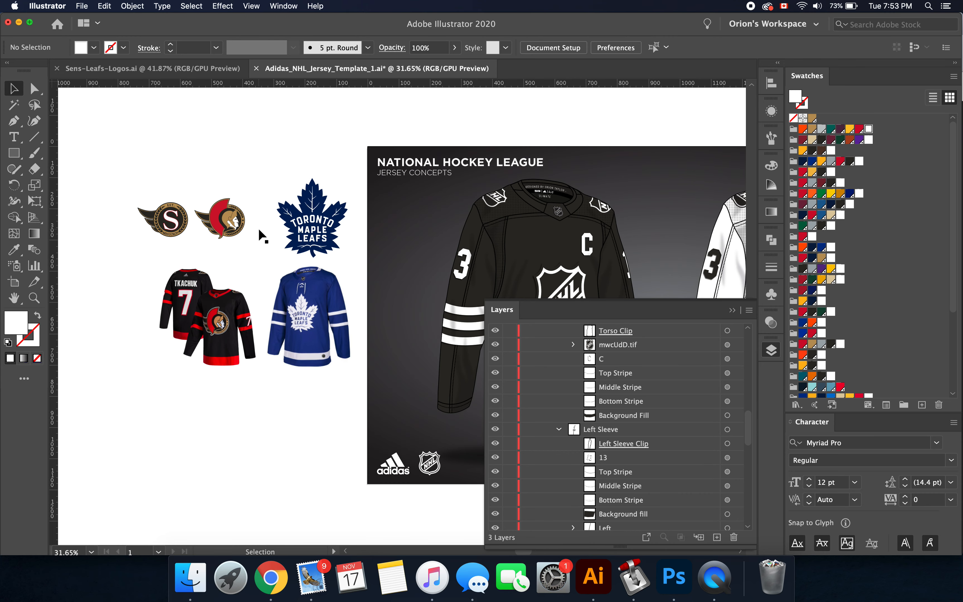
pyautogui.scroll(6, 153, 279)
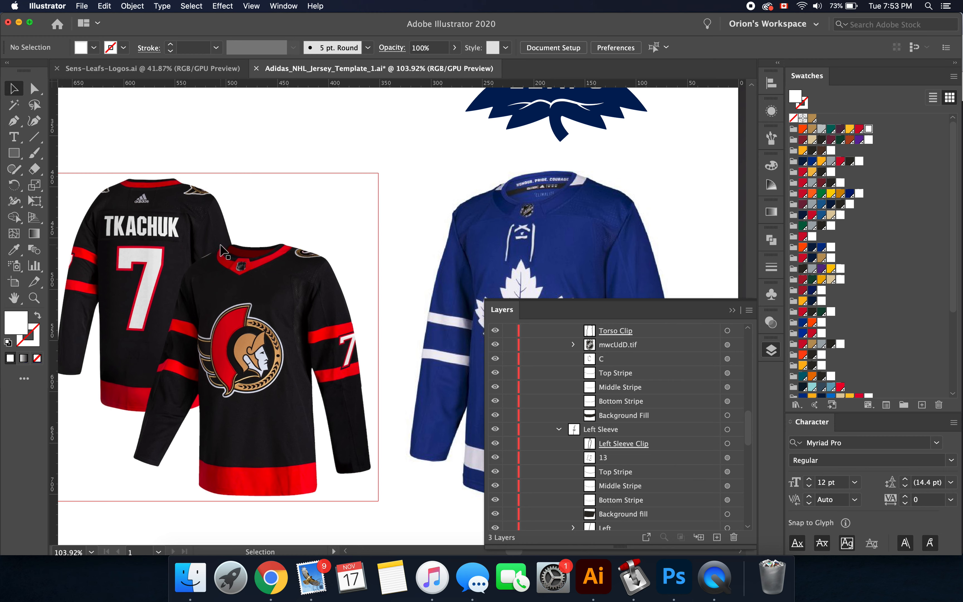
pyautogui.scroll(-5, 229, 269)
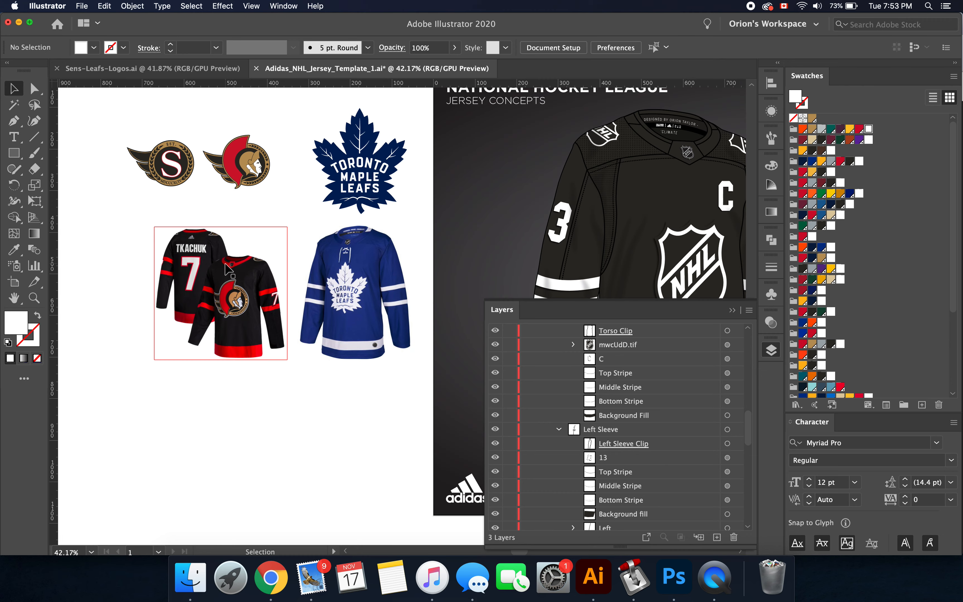
pyautogui.scroll(3, 457, 183)
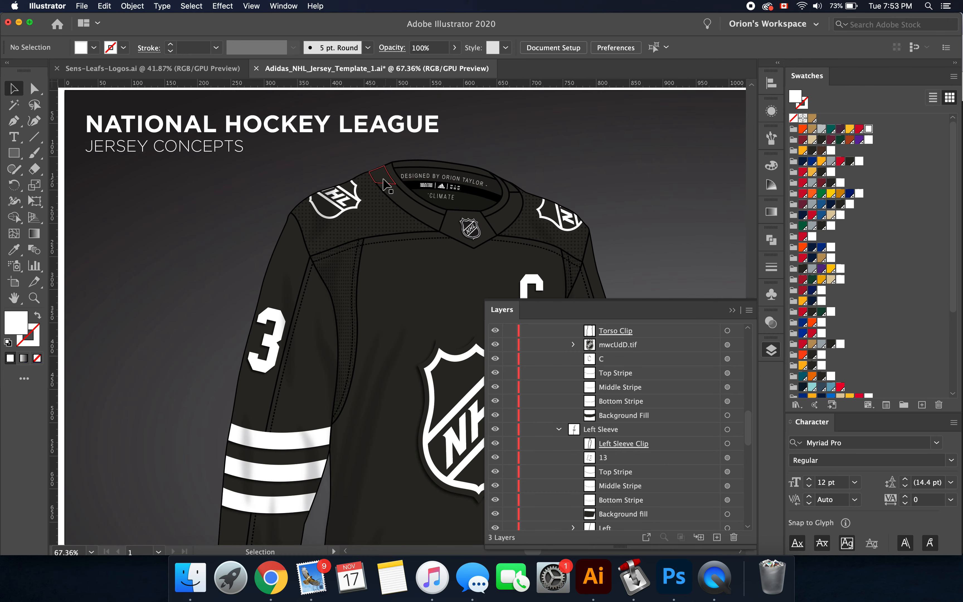
pyautogui.doubleClick(383, 184)
pyautogui.scroll(-1, 384, 185)
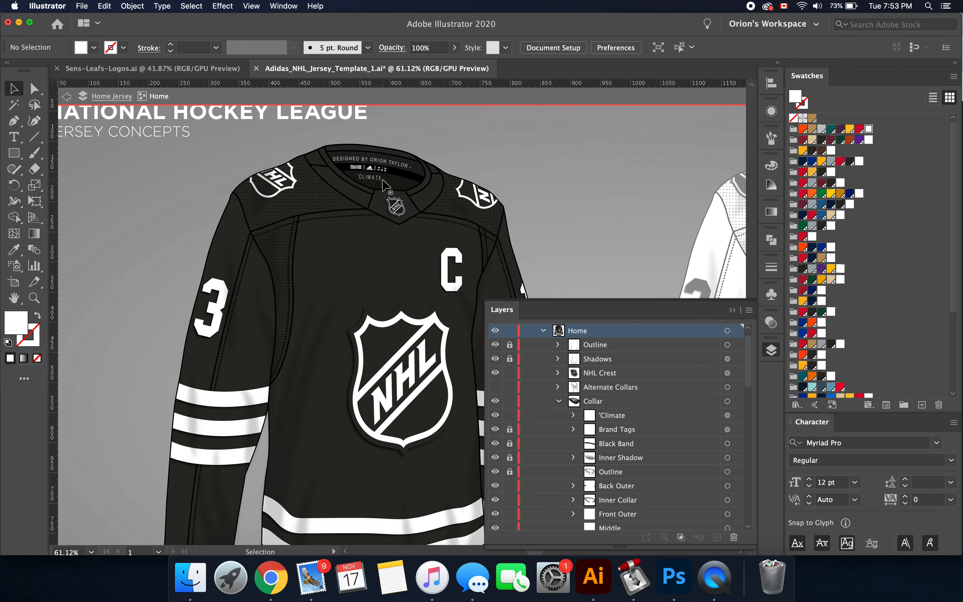
pyautogui.doubleClick(383, 184)
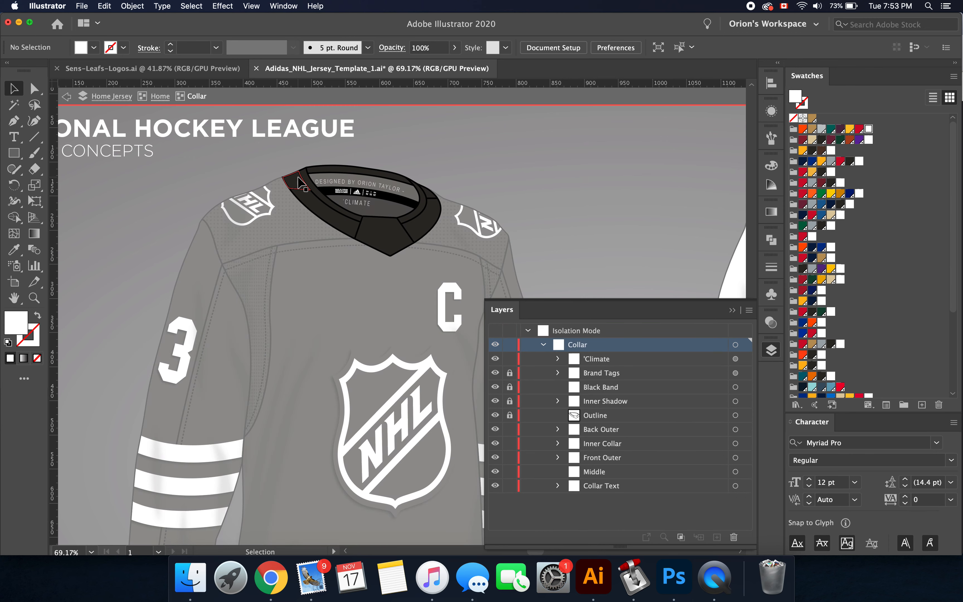
pyautogui.scroll(1, 383, 184)
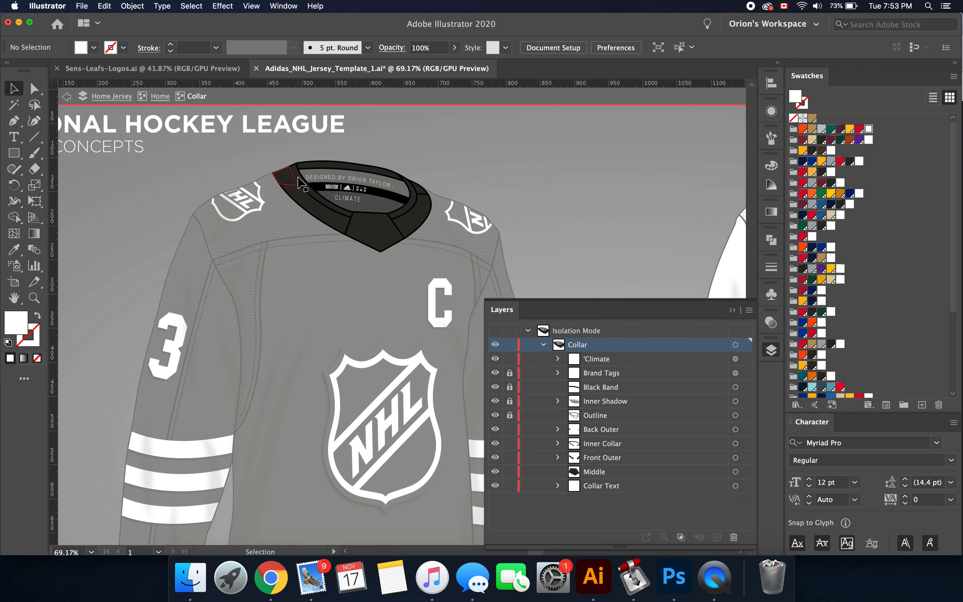
# Fill the back outer, front outer and middle collar pieces of the Home jersey with red from the swatches
pyautogui.click(280, 179)
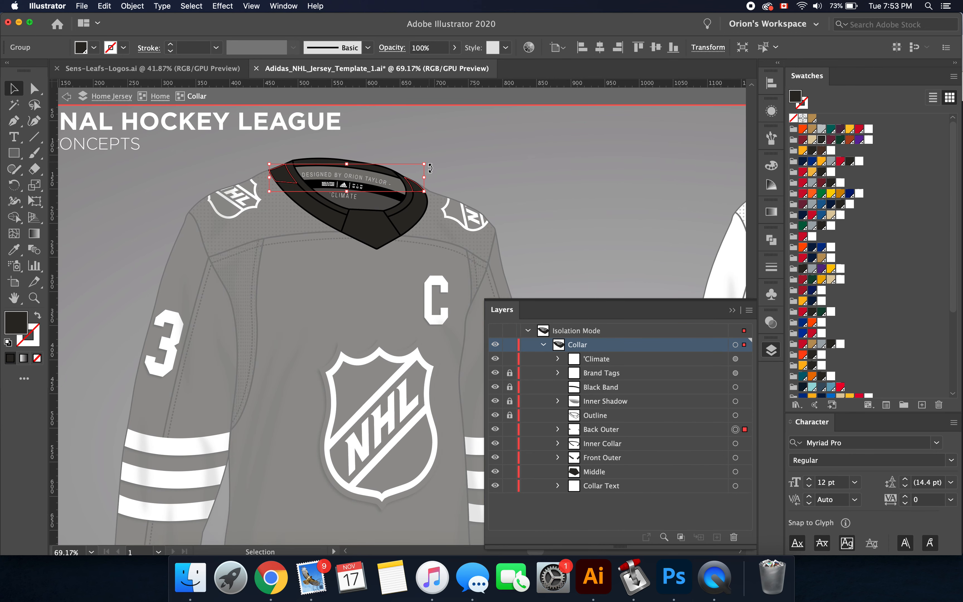
pyautogui.scroll(1, 322, 220)
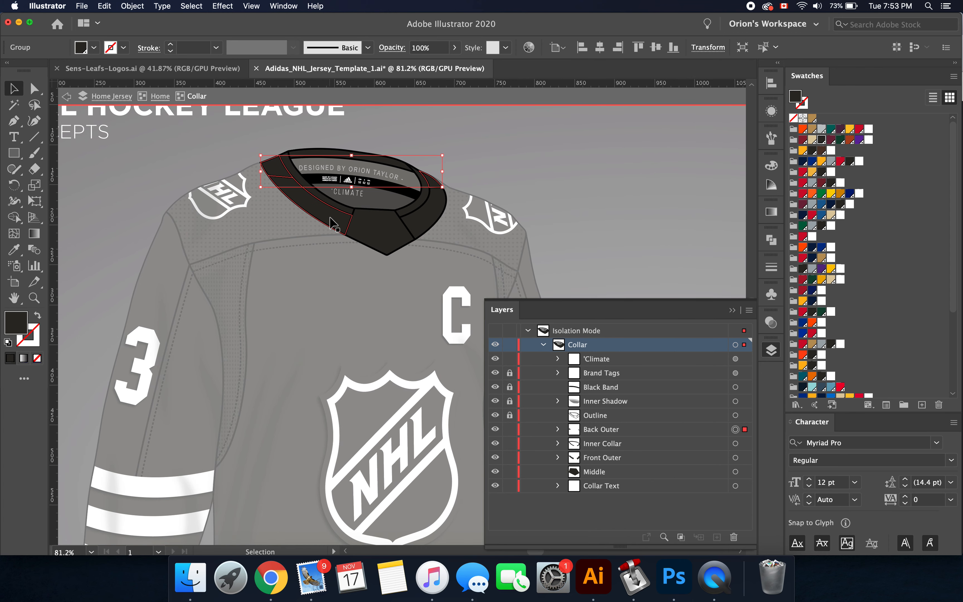
pyautogui.keyDown('shift'); pyautogui.click(358, 225); pyautogui.keyUp('shift')
pyautogui.keyDown('shift'); pyautogui.click(383, 231); pyautogui.keyUp('shift')
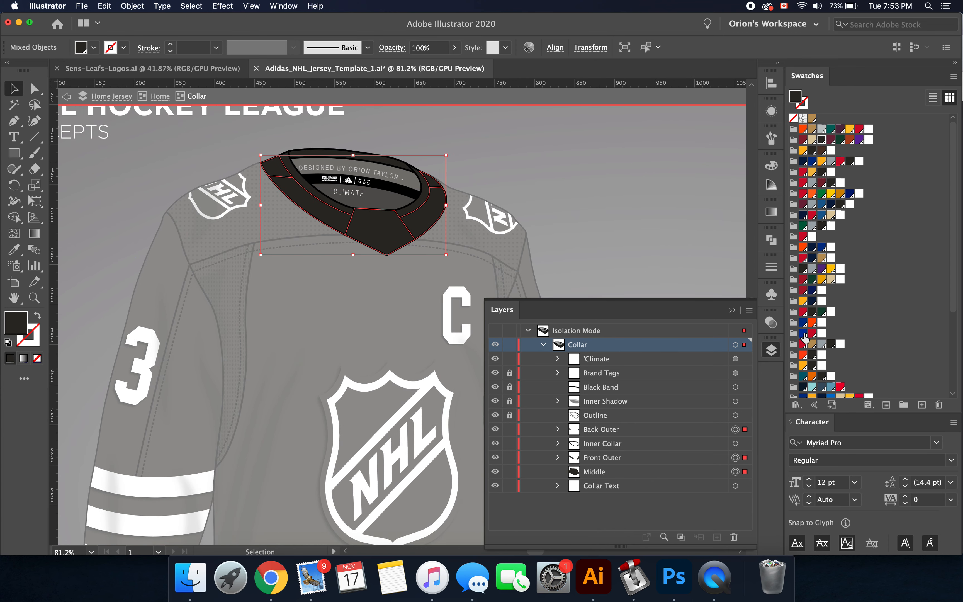
pyautogui.click(802, 346)
pyautogui.scroll(-2, 400, 230)
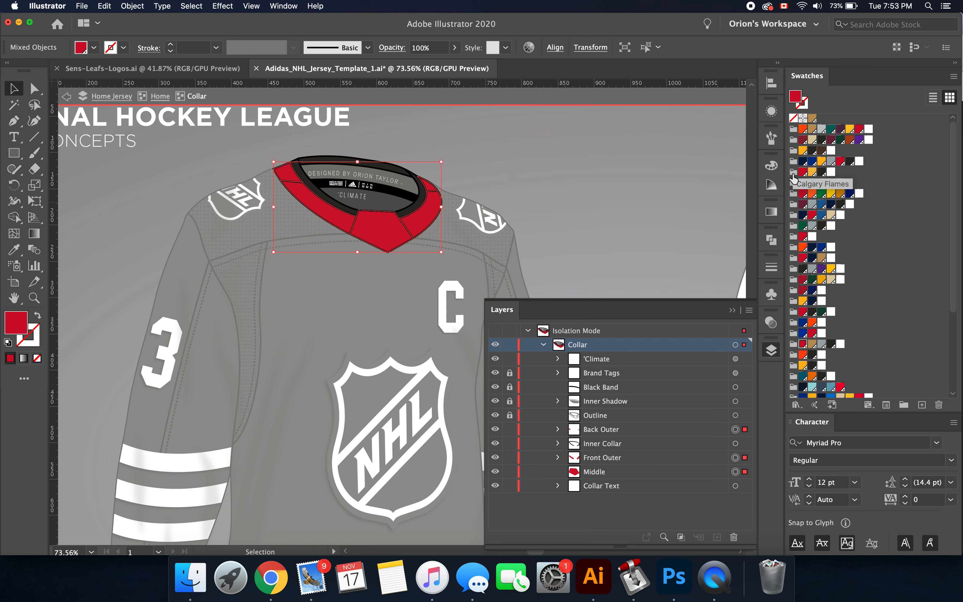
# Browse the team colour groups in the swatches and examine the collars on the Ottawa and Toronto reference jerseys
pyautogui.scroll(-5, 793, 195)
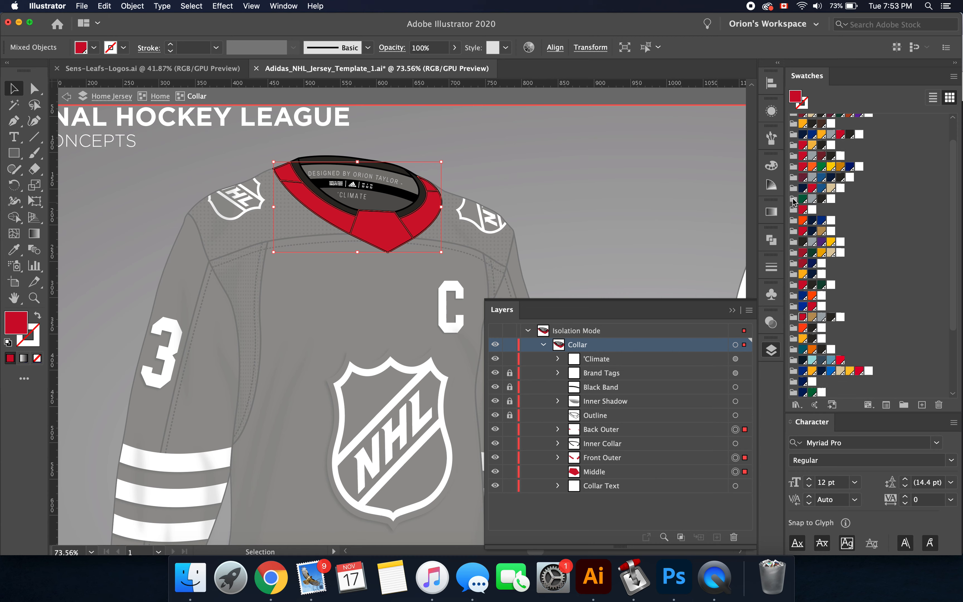
pyautogui.scroll(-3, 793, 201)
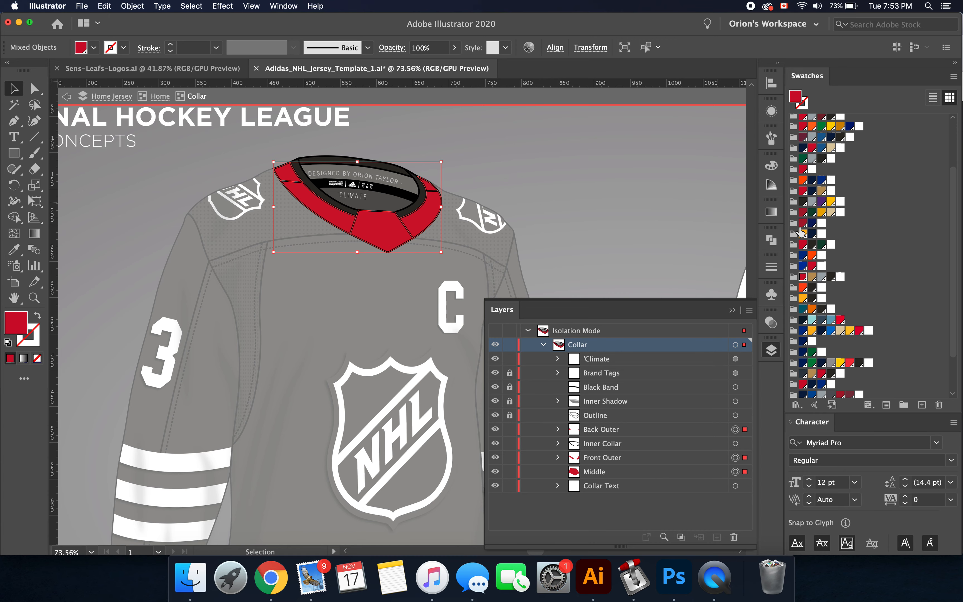
pyautogui.scroll(-3, 807, 267)
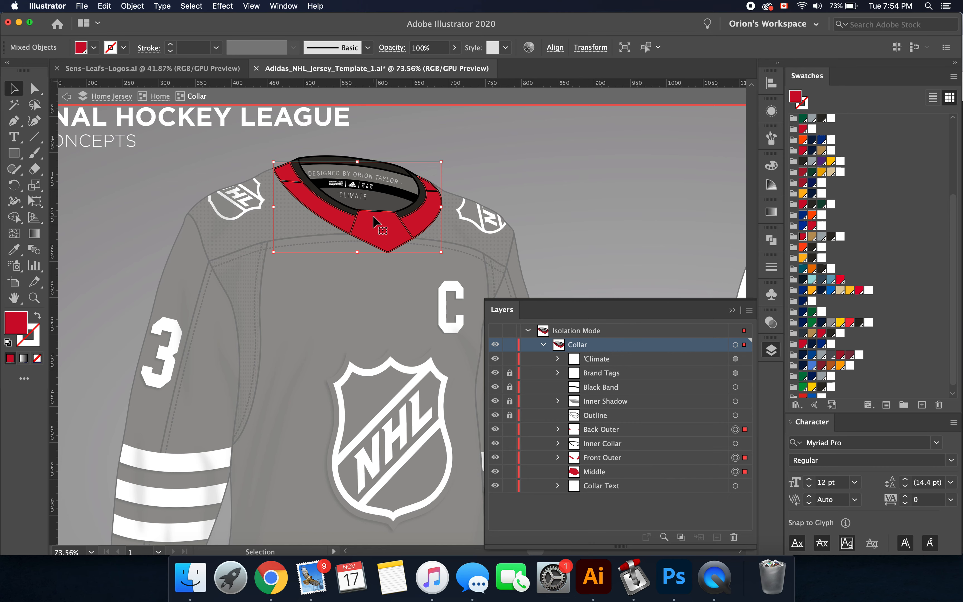
pyautogui.scroll(-3, 374, 218)
pyautogui.click(733, 310)
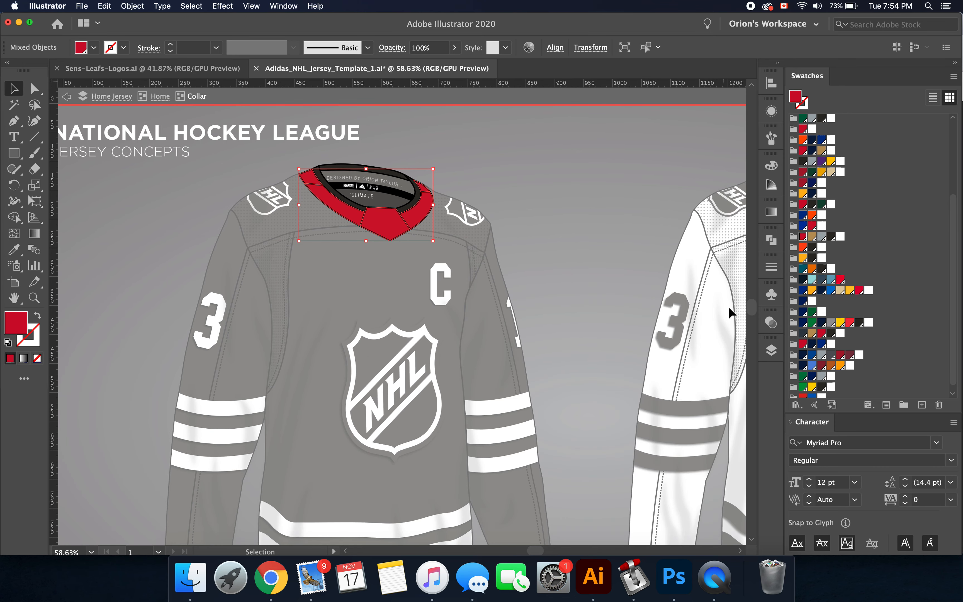
pyautogui.hscroll(-2, 410, 231)
pyautogui.scroll(-3, 406, 229)
pyautogui.hscroll(-4, 402, 225)
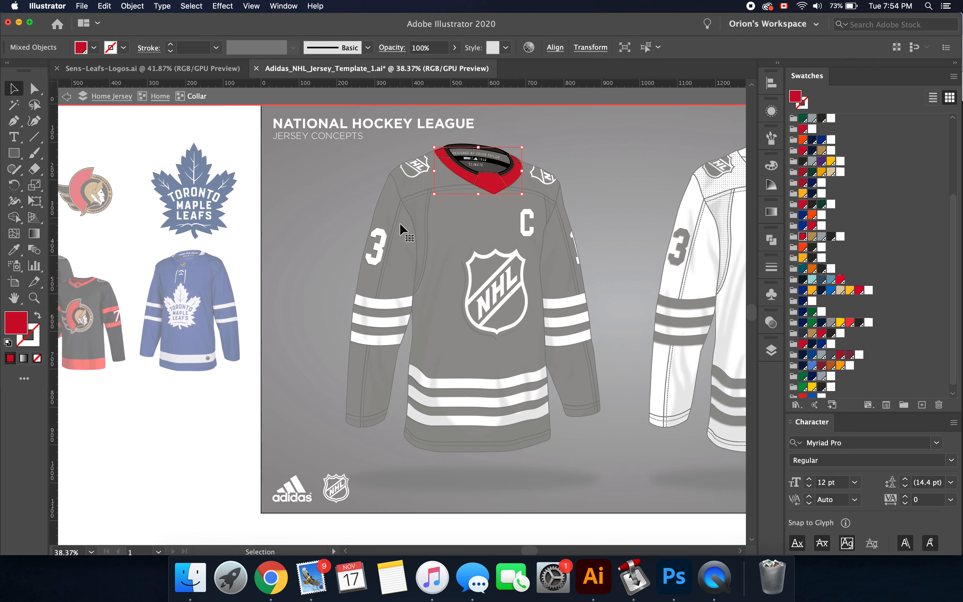
pyautogui.scroll(5, 129, 259)
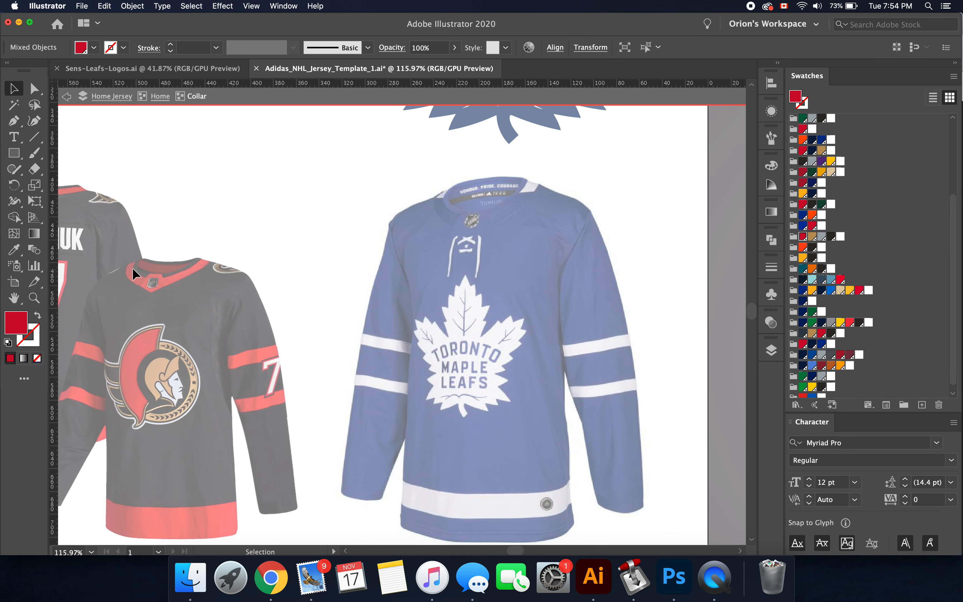
pyautogui.scroll(-3, 192, 280)
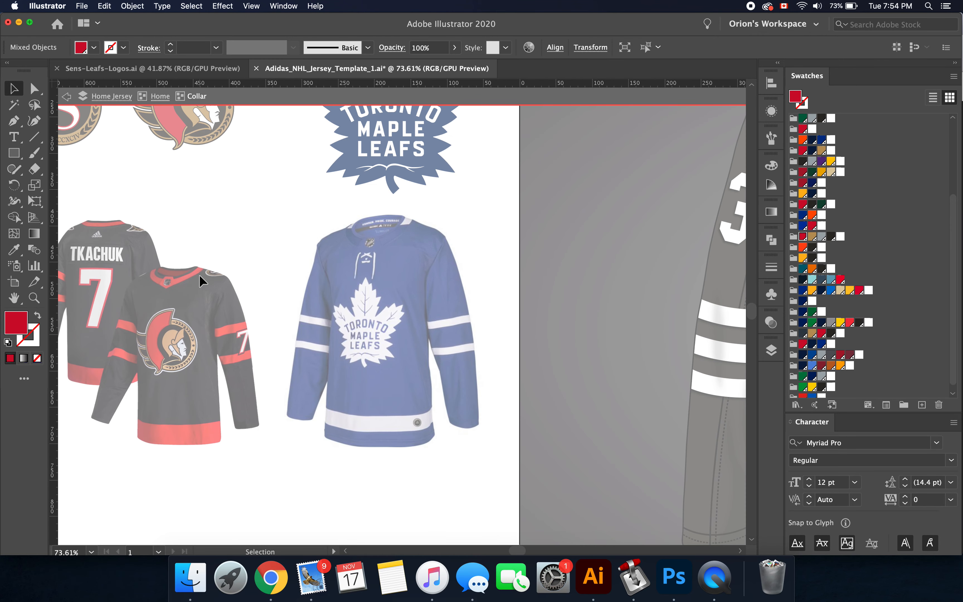
pyautogui.scroll(-2, 199, 275)
pyautogui.hscroll(2, 199, 275)
pyautogui.hscroll(-2, 187, 221)
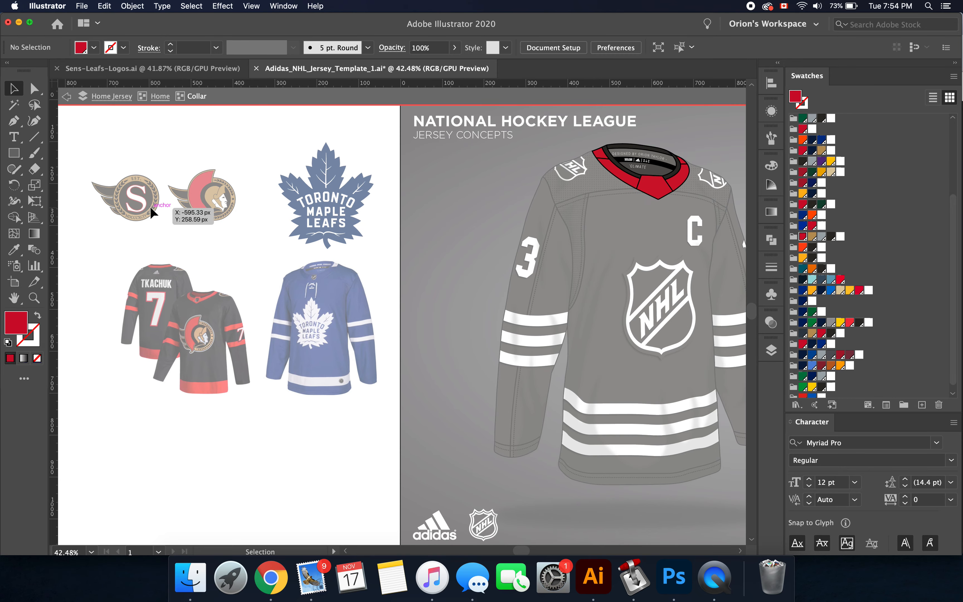
# Switch from the isolated Collar group to isolating the whole Home jersey group and float the layer list over the canvas
pyautogui.doubleClick(149, 207)
pyautogui.click(131, 204)
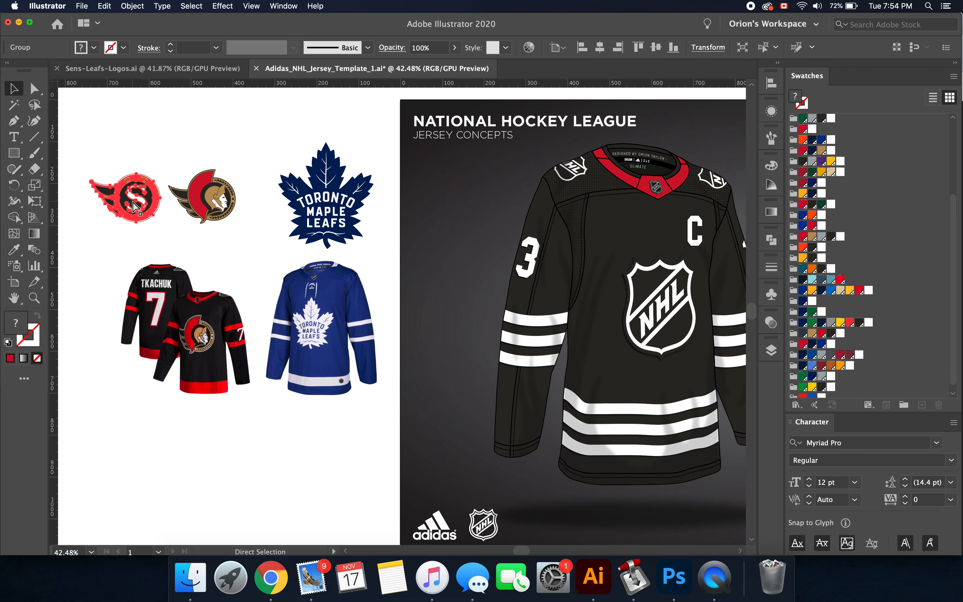
pyautogui.scroll(3, 219, 301)
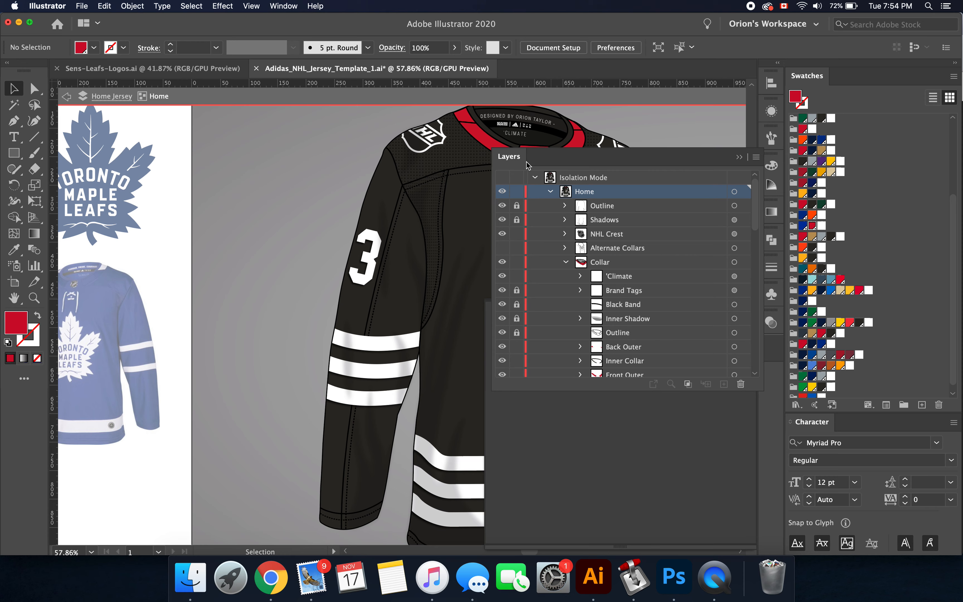
pyautogui.moveTo(564, 175); pyautogui.dragTo(522, 167)
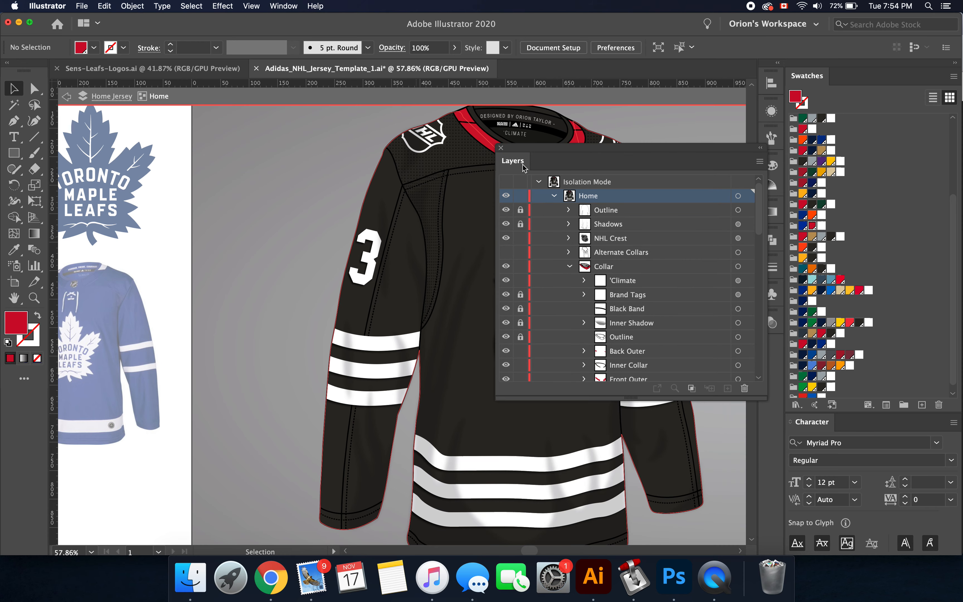
pyautogui.hscroll(10, 593, 141)
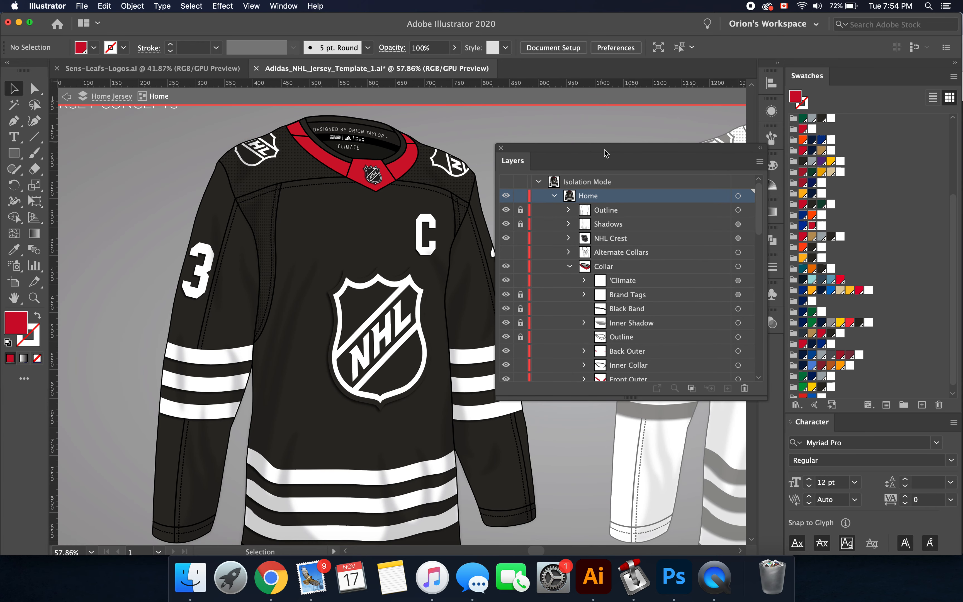
# Isolate the Shoulder Logos group of the Home jersey and delete both NHL logos from the shoulders
pyautogui.moveTo(606, 153); pyautogui.dragTo(564, 151)
pyautogui.hscroll(5, 281, 210)
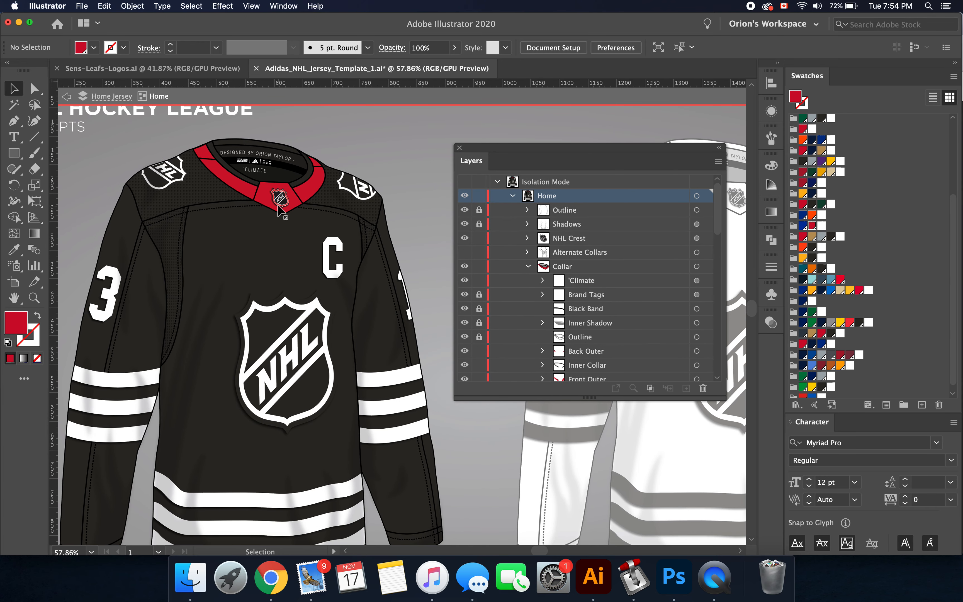
pyautogui.click(189, 171)
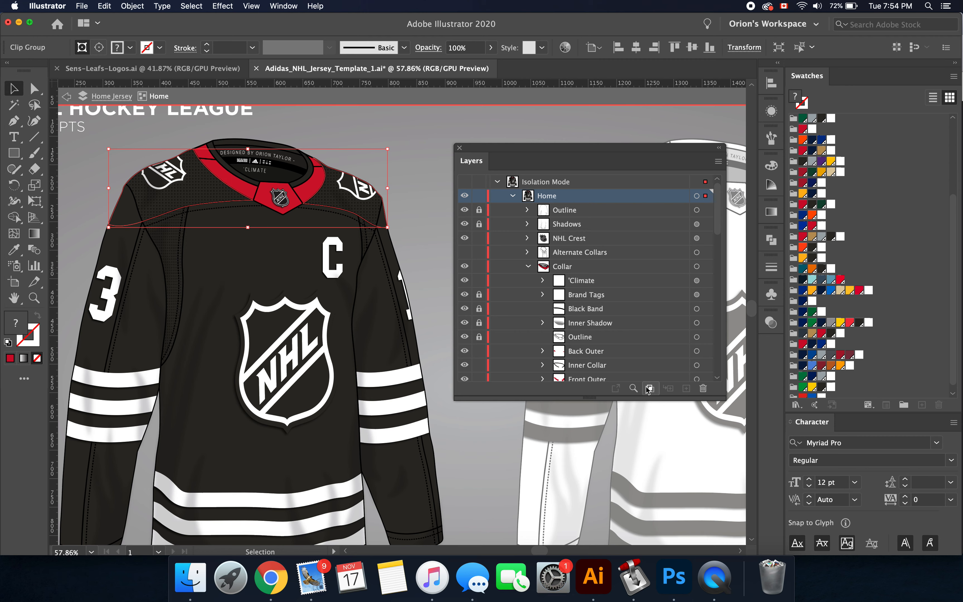
pyautogui.scroll(-10, 575, 213)
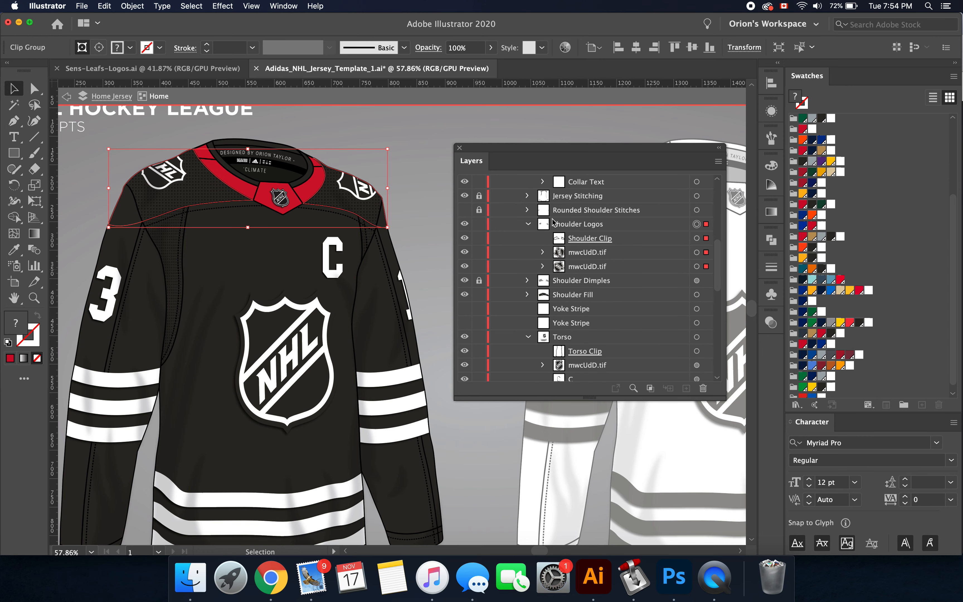
pyautogui.doubleClick(163, 175)
pyautogui.click(164, 174)
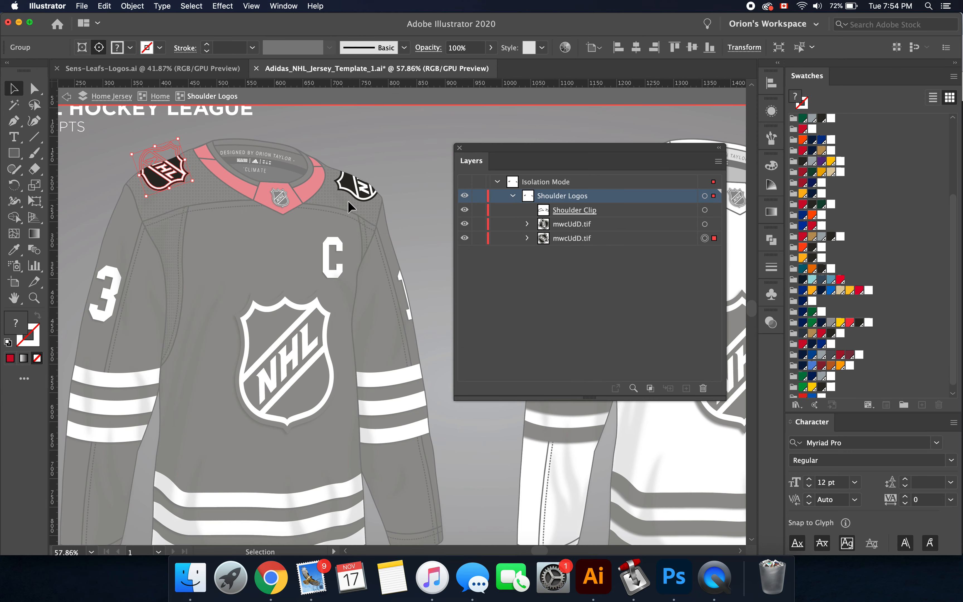
pyautogui.keyDown('shift'); pyautogui.click(351, 201); pyautogui.keyUp('shift')
pyautogui.press('Delete')
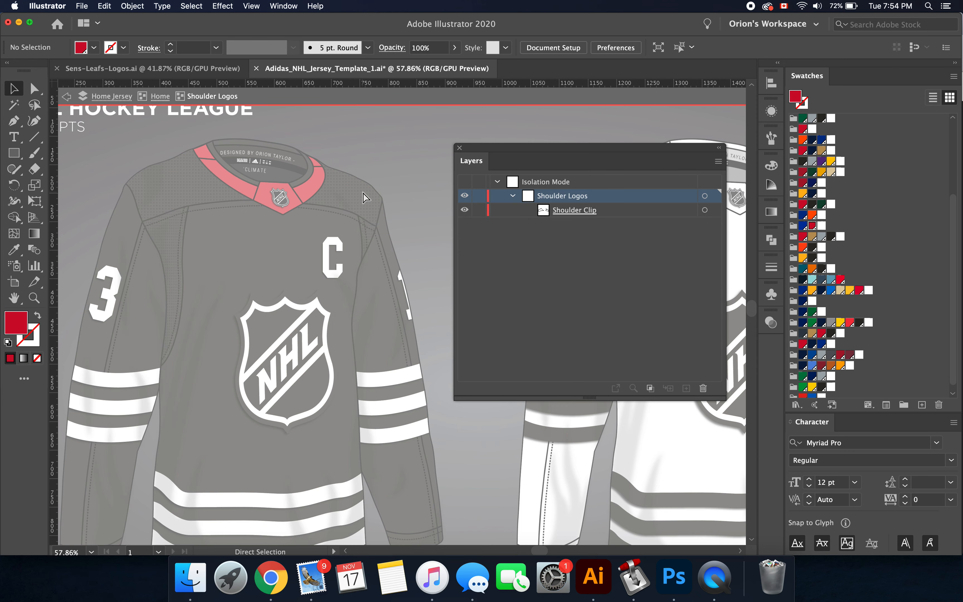
# Paste the round Ottawa S logo into the Shoulder Logos group, then rotate, scale and fit it on the left shoulder
pyautogui.press('super+v')
pyautogui.moveTo(423, 306); pyautogui.dragTo(176, 171)
pyautogui.scroll(3, 177, 168)
pyautogui.scroll(1, 176, 168)
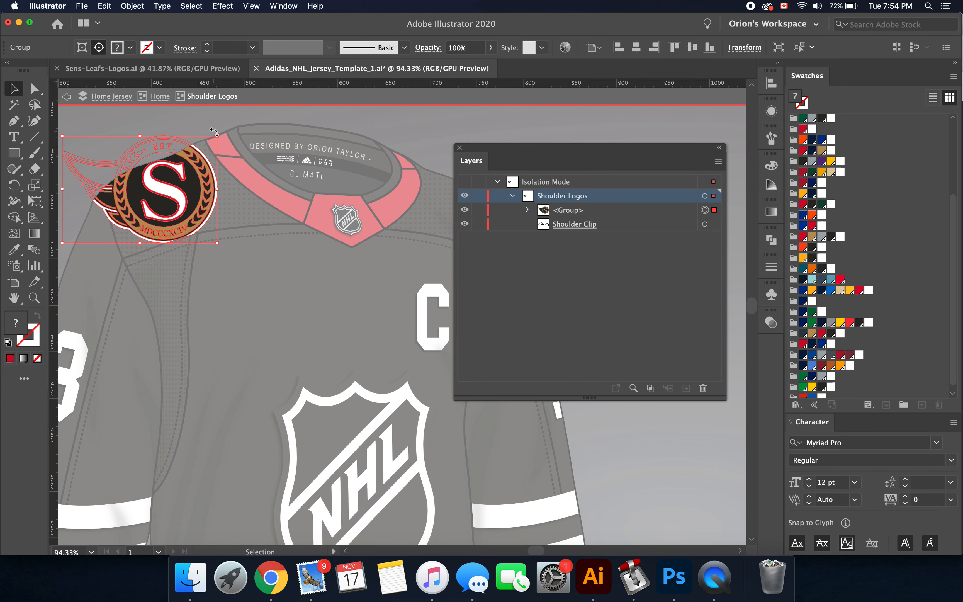
pyautogui.scroll(-3, 301, 218)
pyautogui.moveTo(246, 199); pyautogui.dragTo(244, 221)
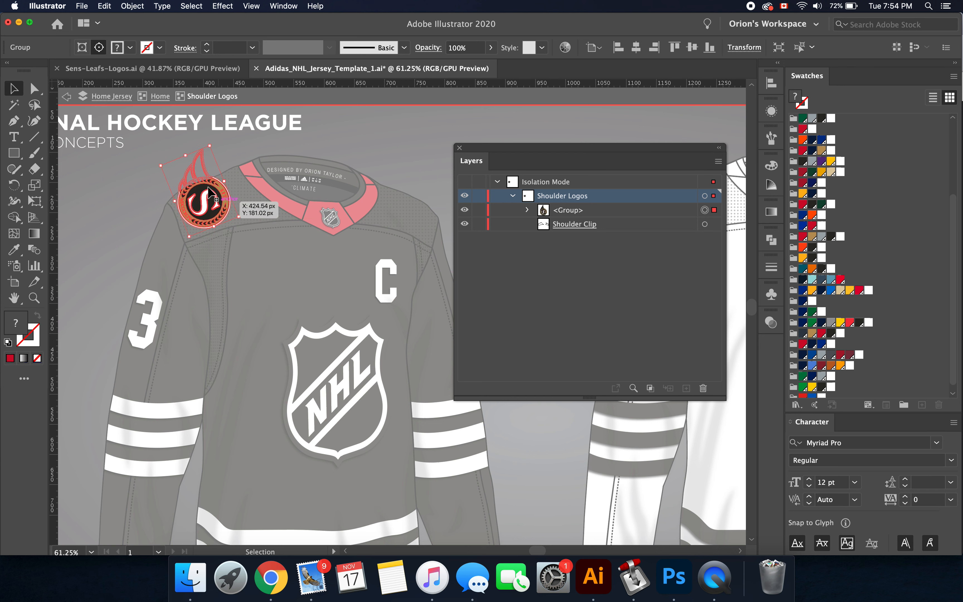
pyautogui.moveTo(189, 156); pyautogui.dragTo(189, 166)
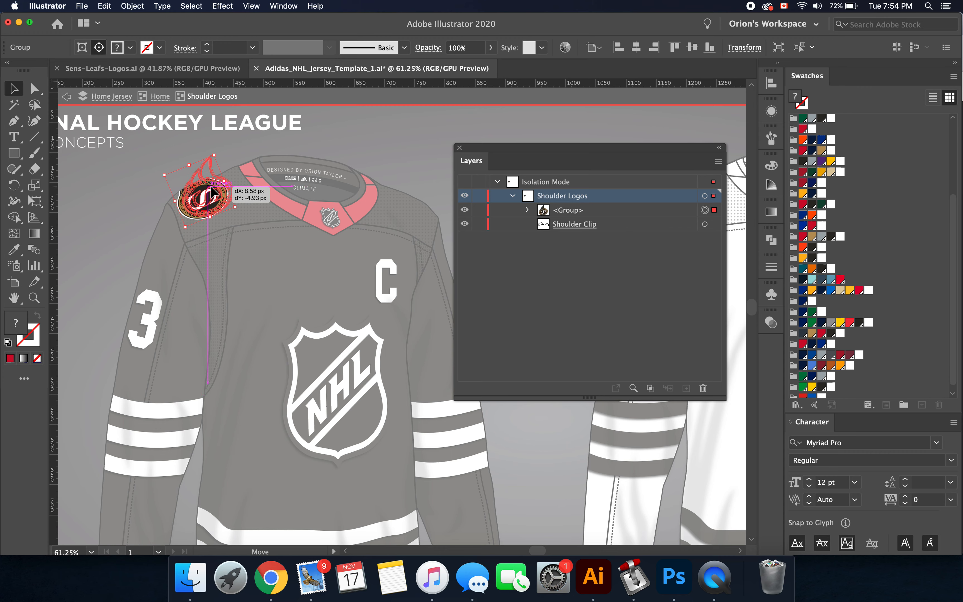
pyautogui.scroll(-3, 211, 193)
pyautogui.scroll(3, 211, 194)
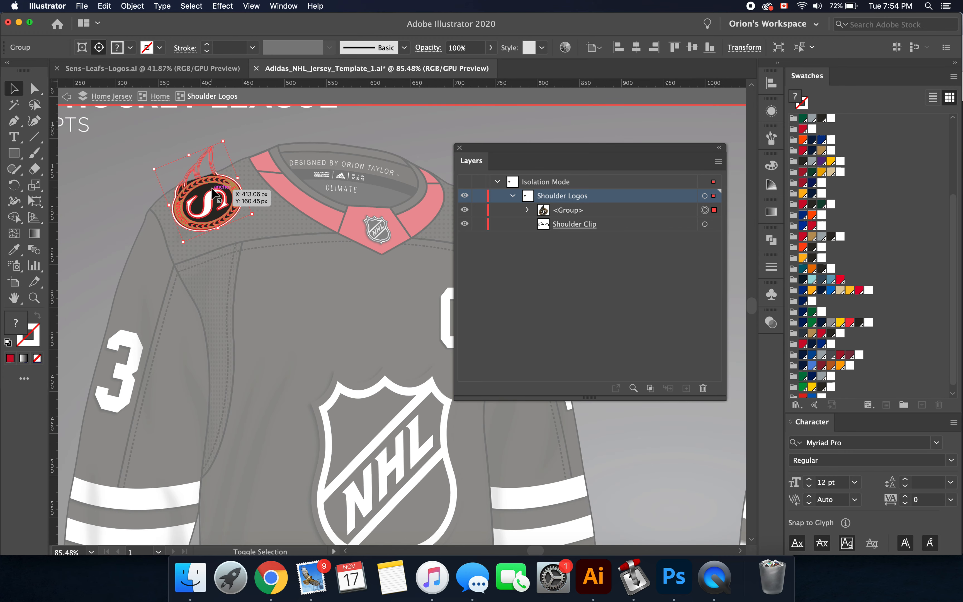
# Duplicate the S logo onto the opposite shoulder and rotate the copy to follow that shoulder's slope
pyautogui.scroll(-4, 214, 193)
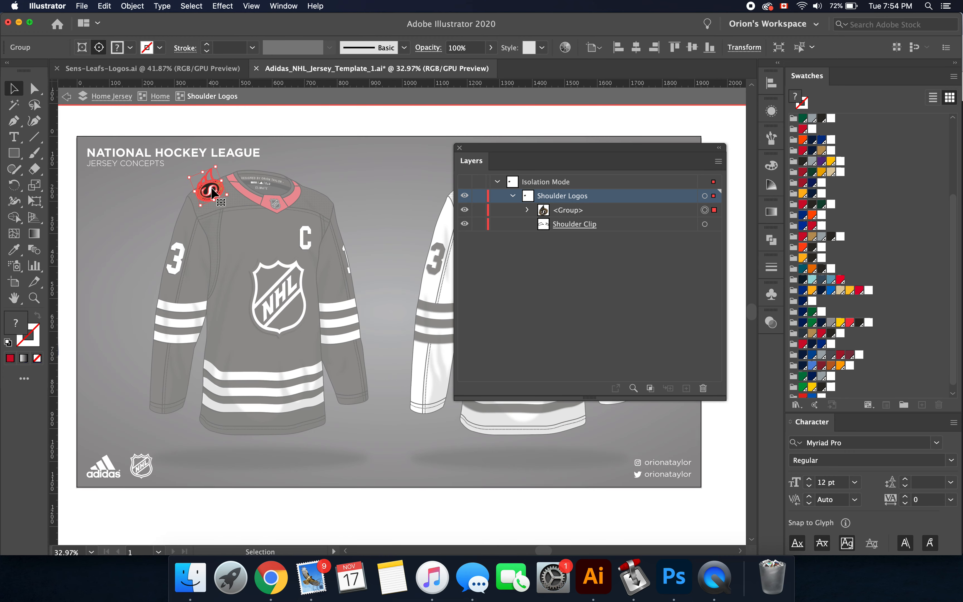
pyautogui.keyDown('alt'); pyautogui.moveTo(106, 191); pyautogui.dragTo(246, 181); pyautogui.keyUp('alt')
pyautogui.scroll(3, 261, 156)
pyautogui.moveTo(284, 140); pyautogui.dragTo(346, 221)
pyautogui.scroll(-2, 346, 215)
pyautogui.scroll(4, 346, 215)
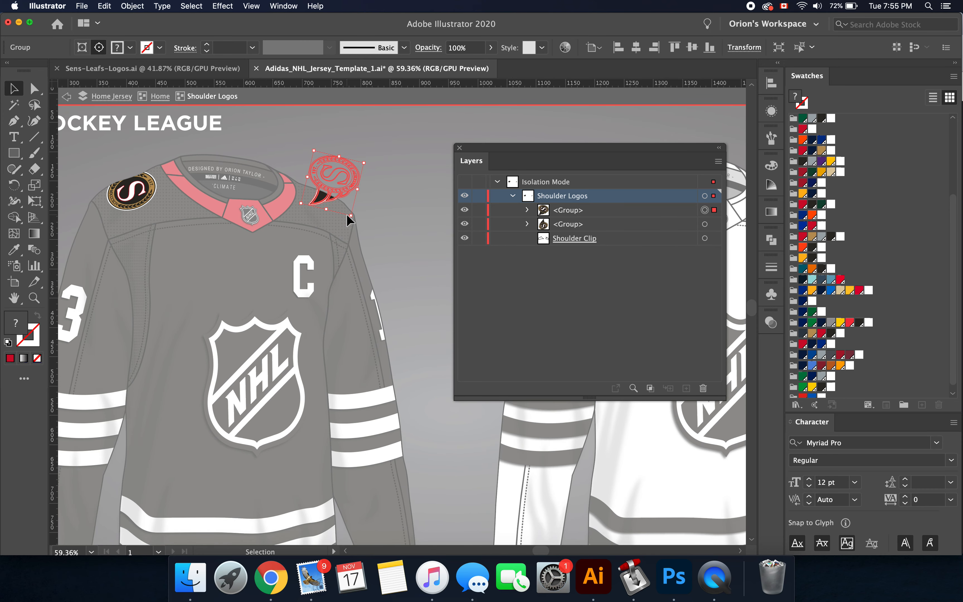
# Nudge the duplicated S logo down and inward on the right shoulder
pyautogui.press('Down')
pyautogui.press('Down')
pyautogui.press('Down')
pyautogui.press('Down')
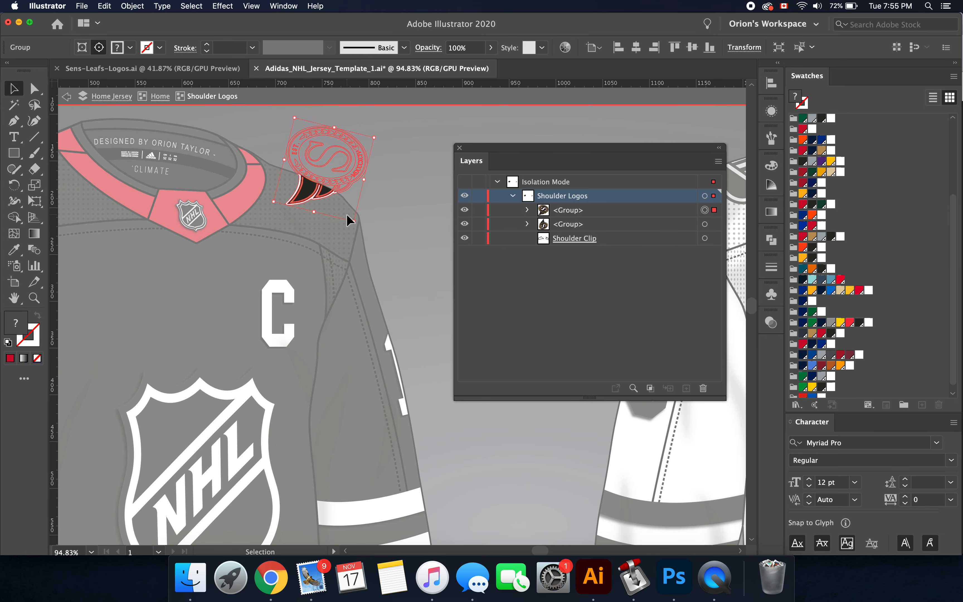
pyautogui.press('Left')
pyautogui.press('Left')
pyautogui.press('Left')
pyautogui.press('Left')
pyautogui.scroll(-10, 382, 131)
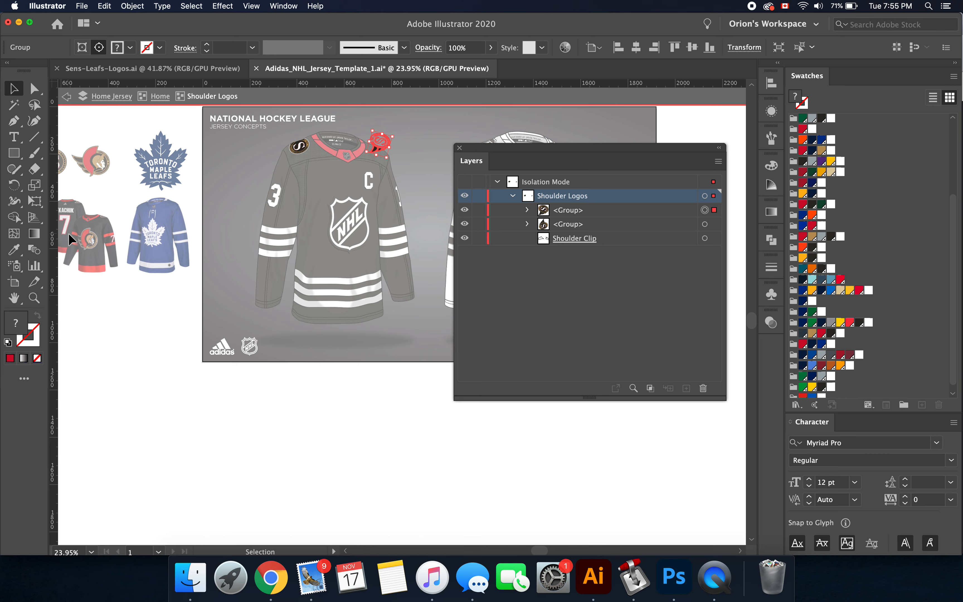
# Examine the Ottawa and Toronto reference jerseys and leave the isolated Shoulder Logos group
pyautogui.scroll(5, 69, 238)
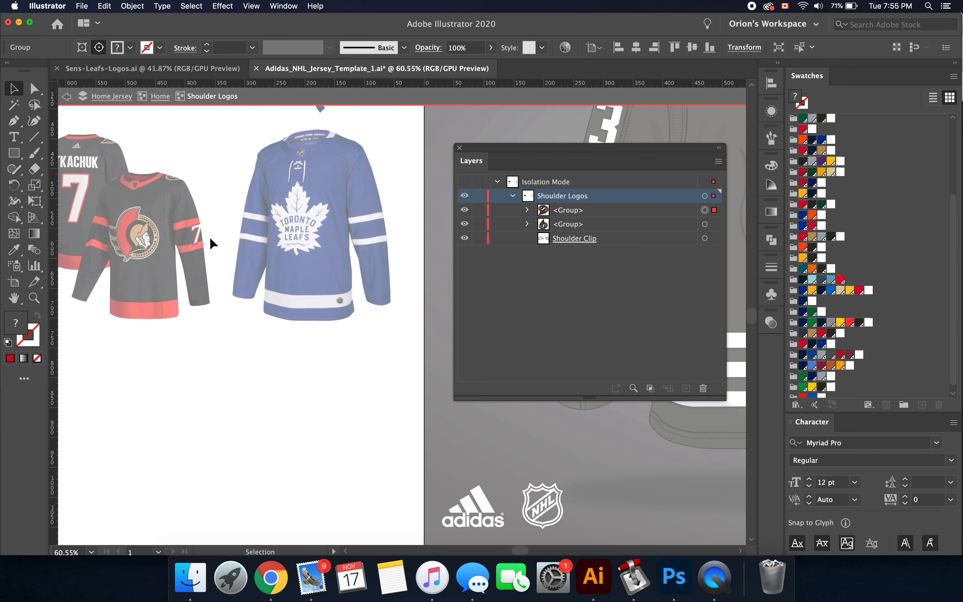
pyautogui.scroll(-5, 212, 236)
pyautogui.doubleClick(204, 300)
pyautogui.scroll(-1, 204, 301)
pyautogui.scroll(2, 203, 300)
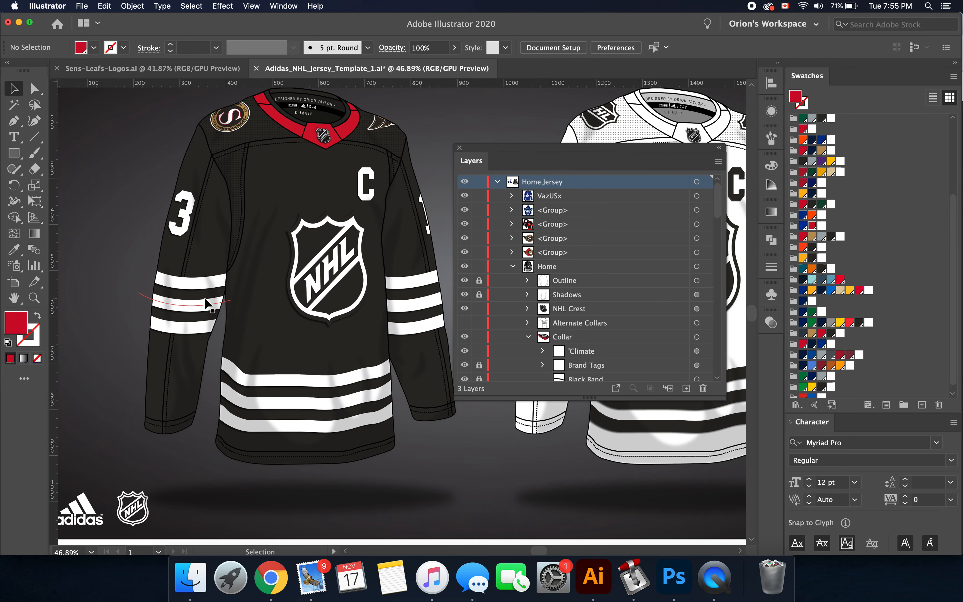
# Isolate the Left Sleeve group inside the Home jersey
pyautogui.doubleClick(190, 284)
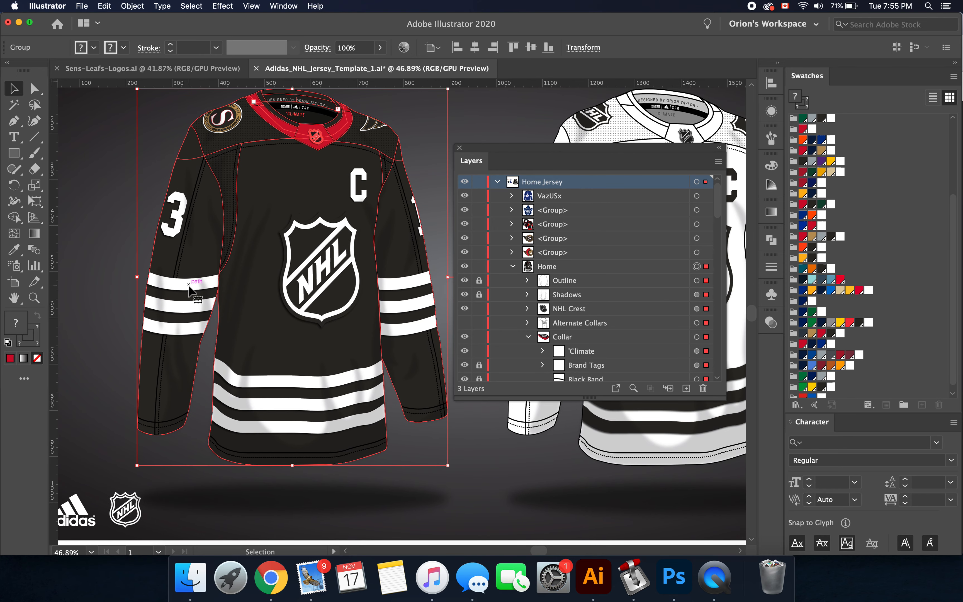
pyautogui.scroll(-10, 542, 307)
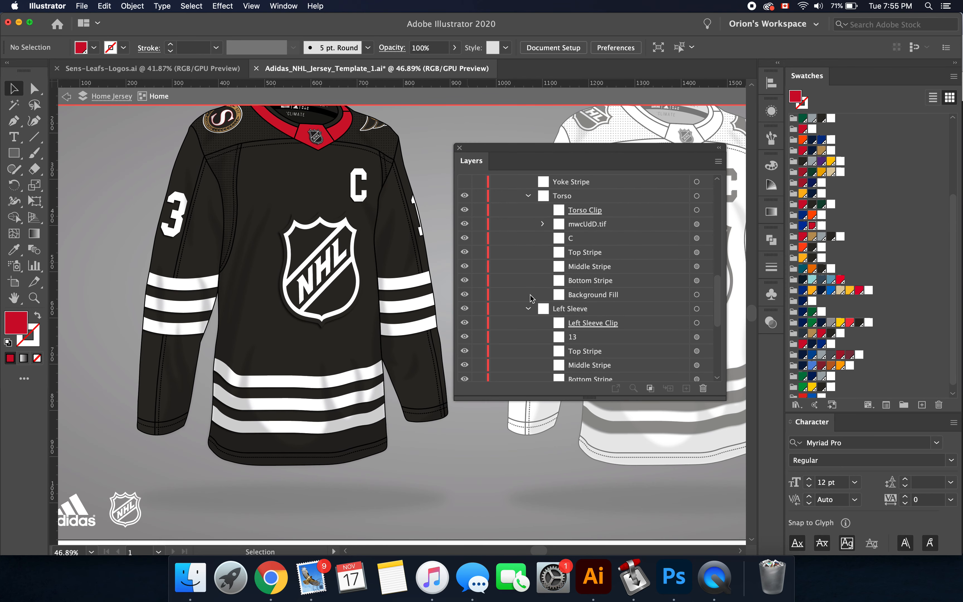
pyautogui.scroll(10, 542, 307)
pyautogui.click(190, 218)
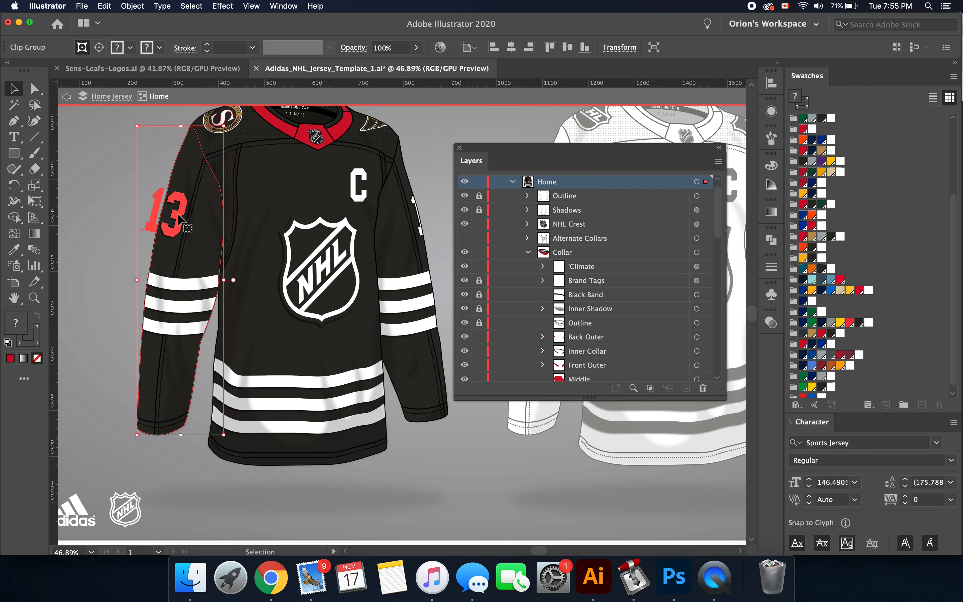
pyautogui.scroll(-10, 549, 280)
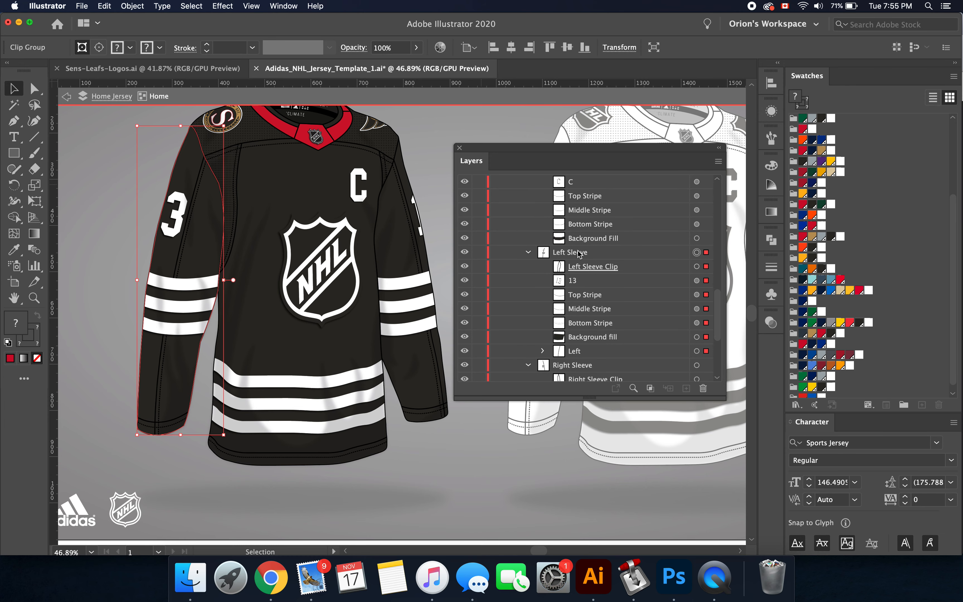
pyautogui.moveTo(178, 220); pyautogui.dragTo(179, 221)
pyautogui.doubleClick(178, 220)
# Give the number 13 on the left sleeve a 3 pt red outline
pyautogui.scroll(1, 164, 196)
pyautogui.click(175, 219)
pyautogui.click(36, 340)
pyautogui.scroll(-3, 820, 298)
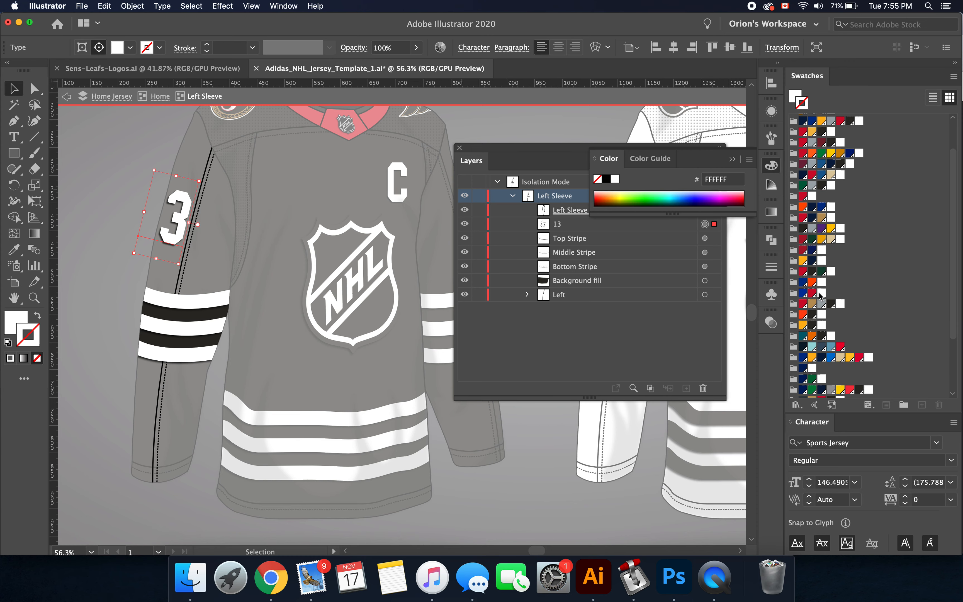
pyautogui.click(803, 305)
pyautogui.click(206, 44)
pyautogui.click(206, 45)
# Colour the left sleeve's top and bottom stripes red, hide its middle stripe and leave isolation
pyautogui.scroll(-2, 189, 254)
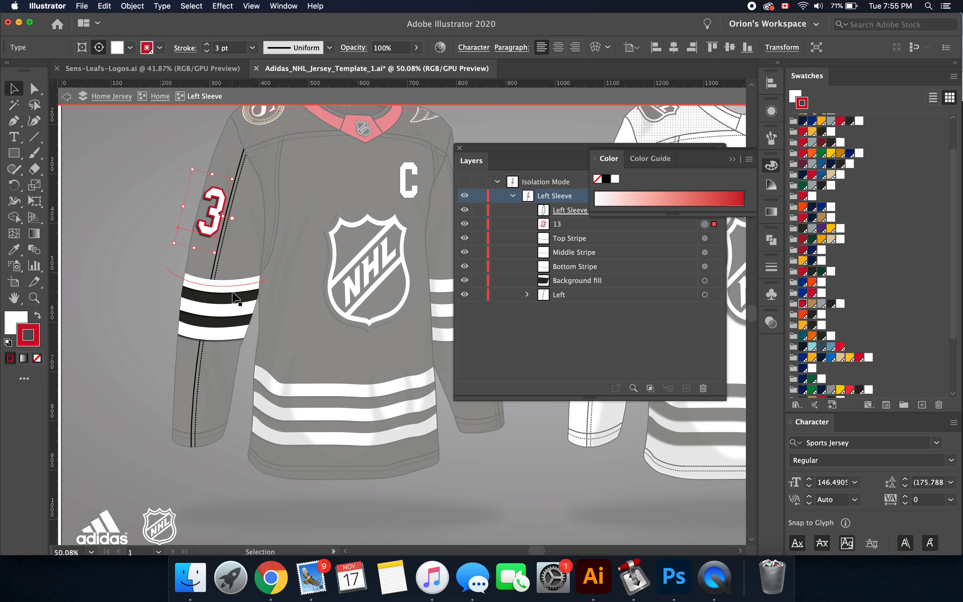
pyautogui.click(235, 294)
pyautogui.keyDown('shift'); pyautogui.click(229, 334); pyautogui.keyUp('shift')
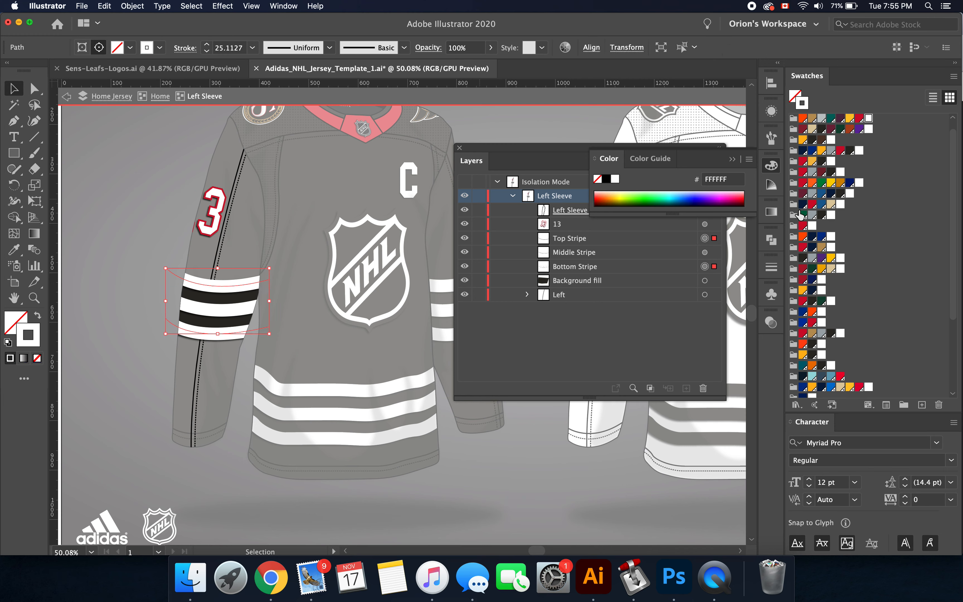
pyautogui.click(733, 160)
pyautogui.scroll(-6, 230, 329)
pyautogui.doubleClick(256, 438)
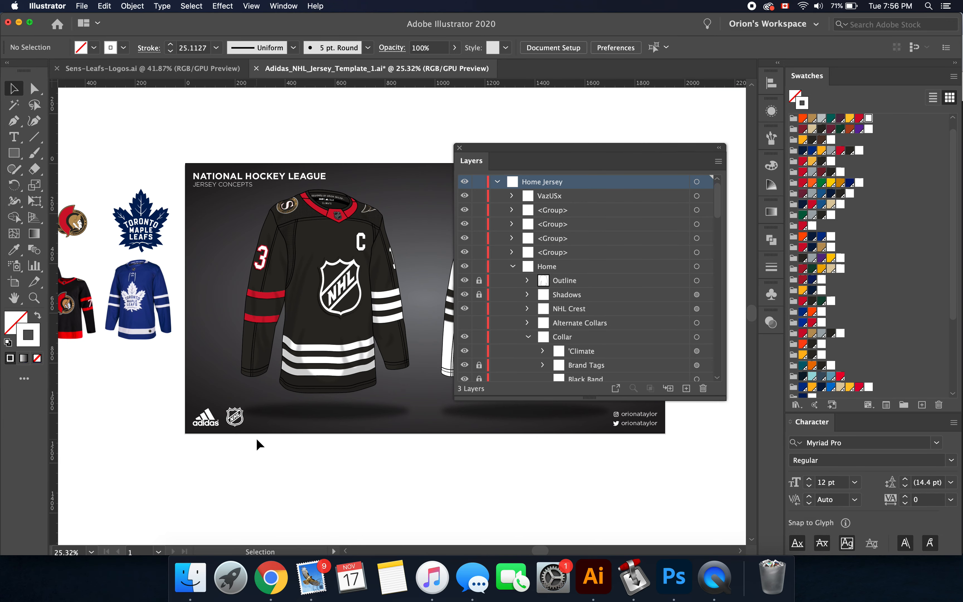
# Isolate the Right Sleeve group, colour its top and bottom stripes red and hide the middle stripe
pyautogui.scroll(3, 405, 278)
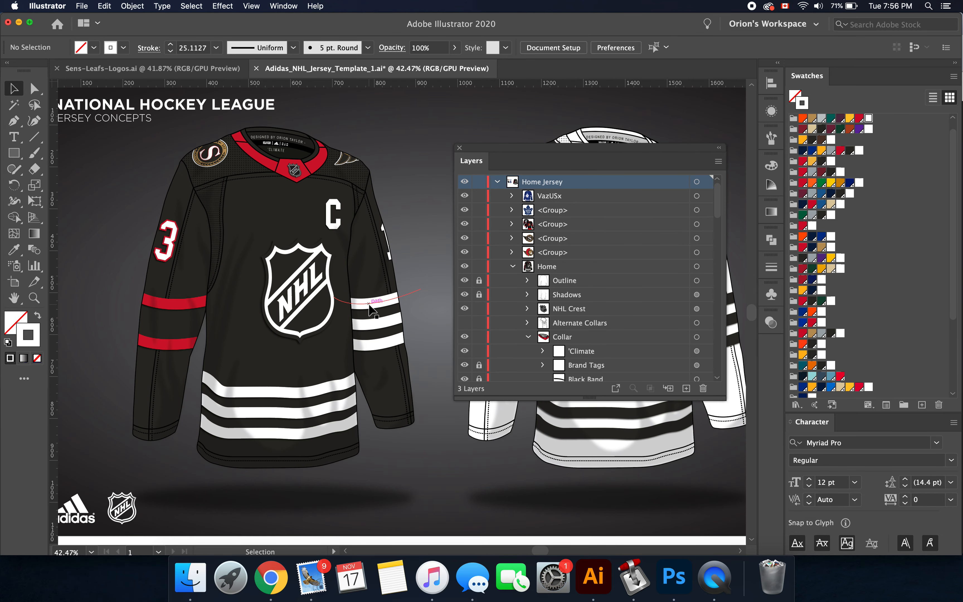
pyautogui.doubleClick(370, 305)
pyautogui.doubleClick(370, 306)
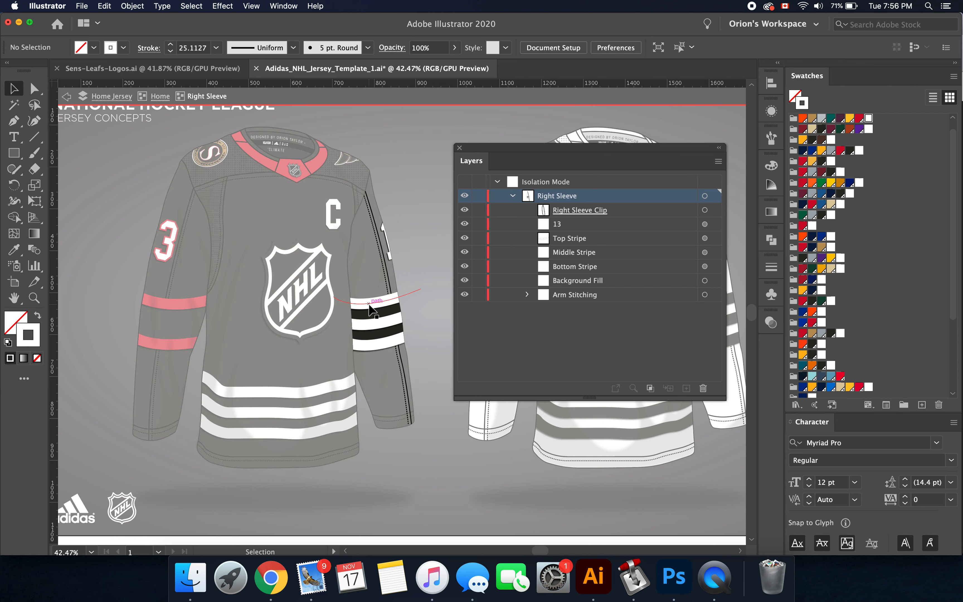
pyautogui.click(369, 306)
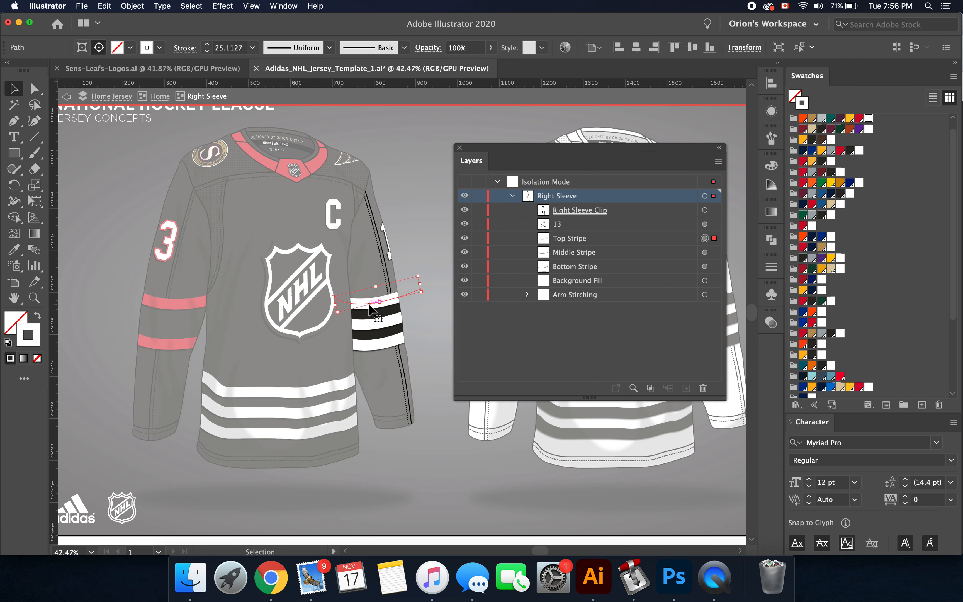
pyautogui.keyDown('shift'); pyautogui.click(373, 345); pyautogui.keyUp('shift')
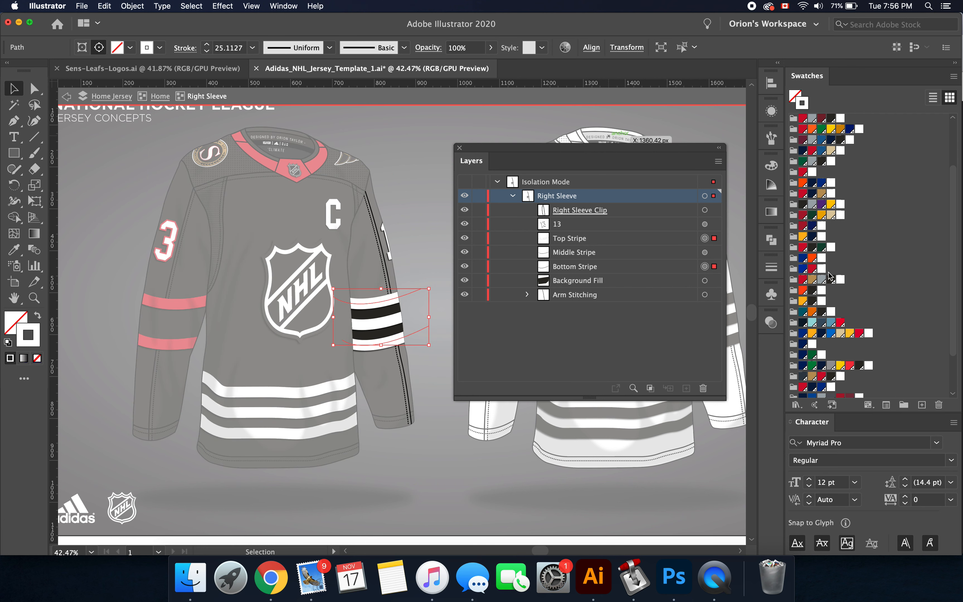
pyautogui.click(802, 280)
pyautogui.click(375, 325)
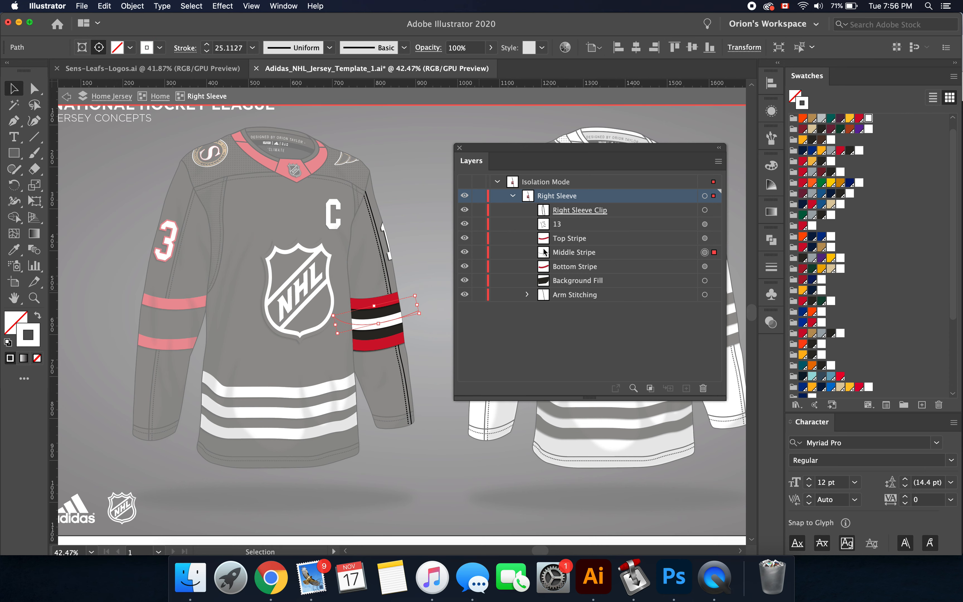
pyautogui.click(465, 252)
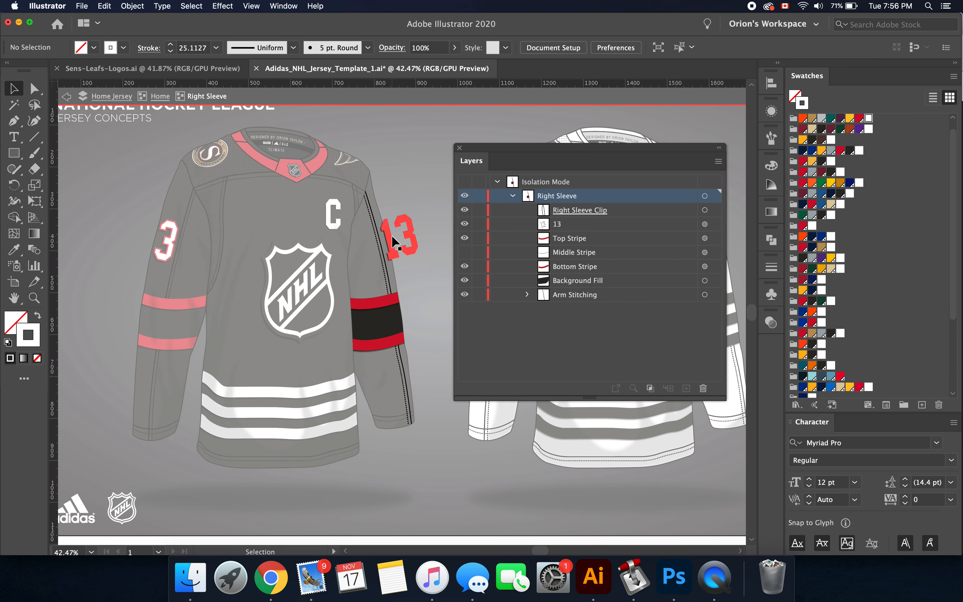
# Copy the left sleeve number's white fill and red outline onto the right sleeve's 13 with the Eyedropper and leave isolation
pyautogui.click(388, 239)
pyautogui.press('i')
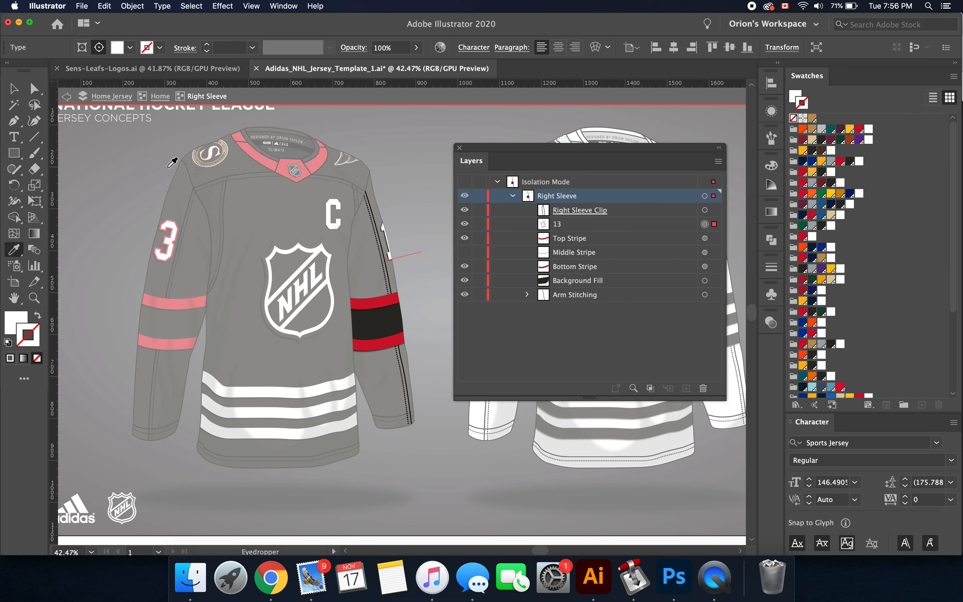
pyautogui.click(172, 229)
pyautogui.press('v')
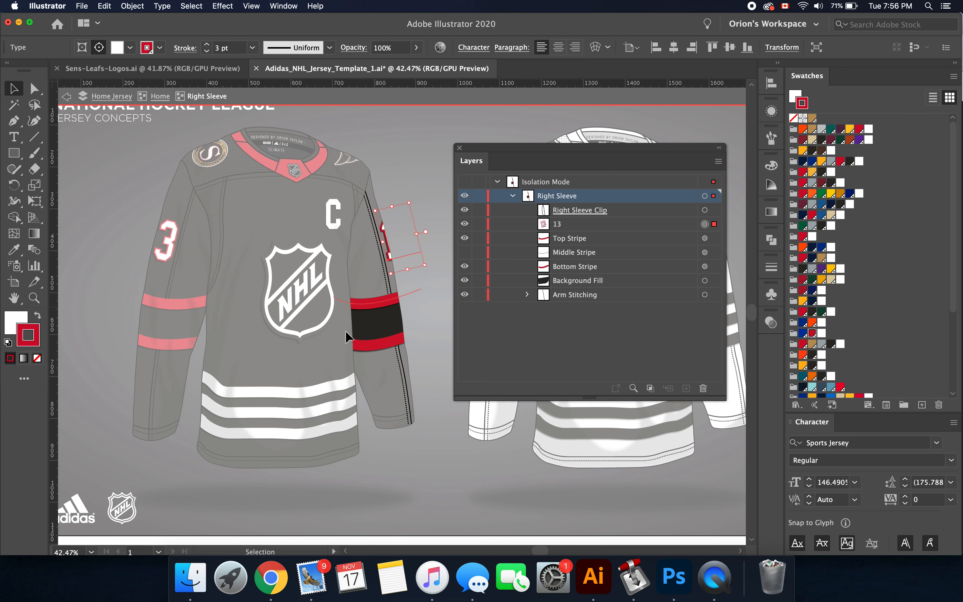
pyautogui.scroll(-3, 336, 331)
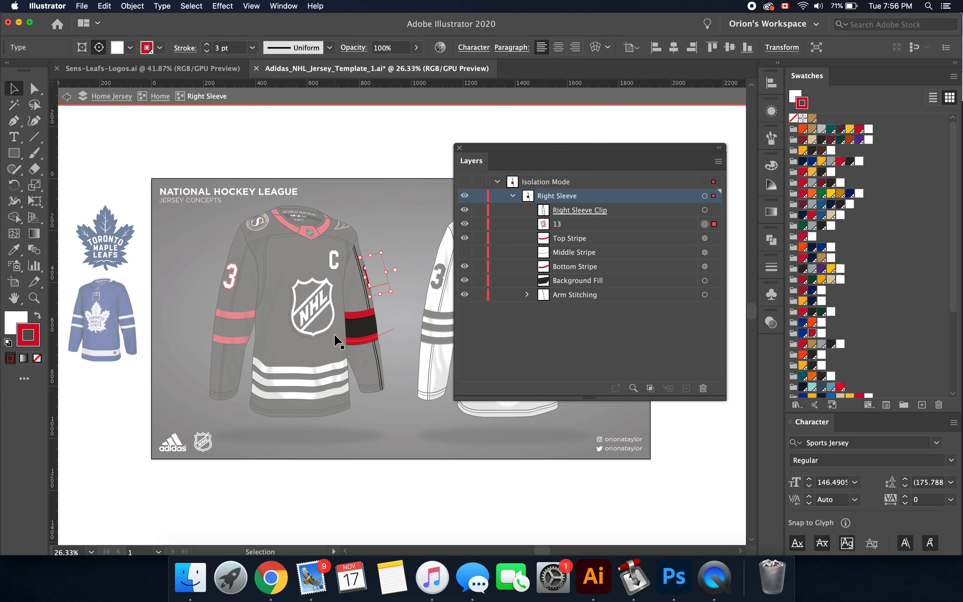
pyautogui.doubleClick(321, 518)
# Copy the Ottawa Senators centurion logo from the reference artwork beside the artboard
pyautogui.hscroll(-1, 322, 517)
pyautogui.hscroll(-1, 311, 502)
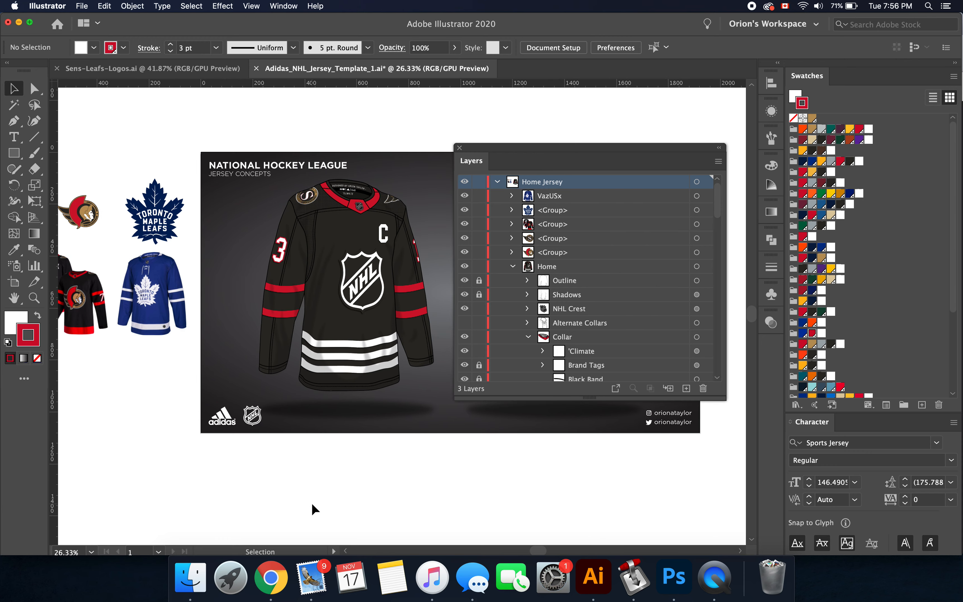
pyautogui.hscroll(-2, 183, 335)
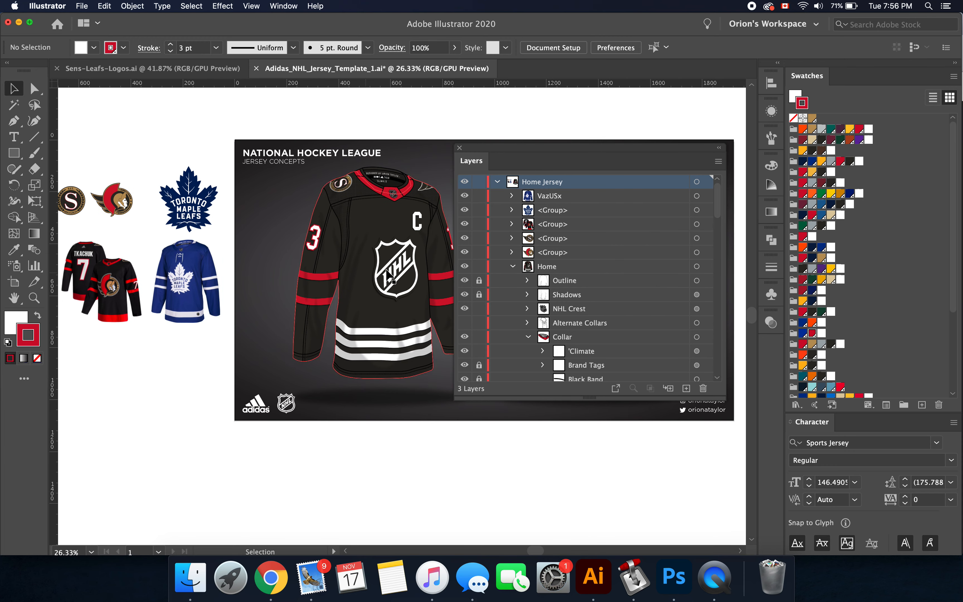
pyautogui.click(113, 202)
pyautogui.hscroll(1, 133, 213)
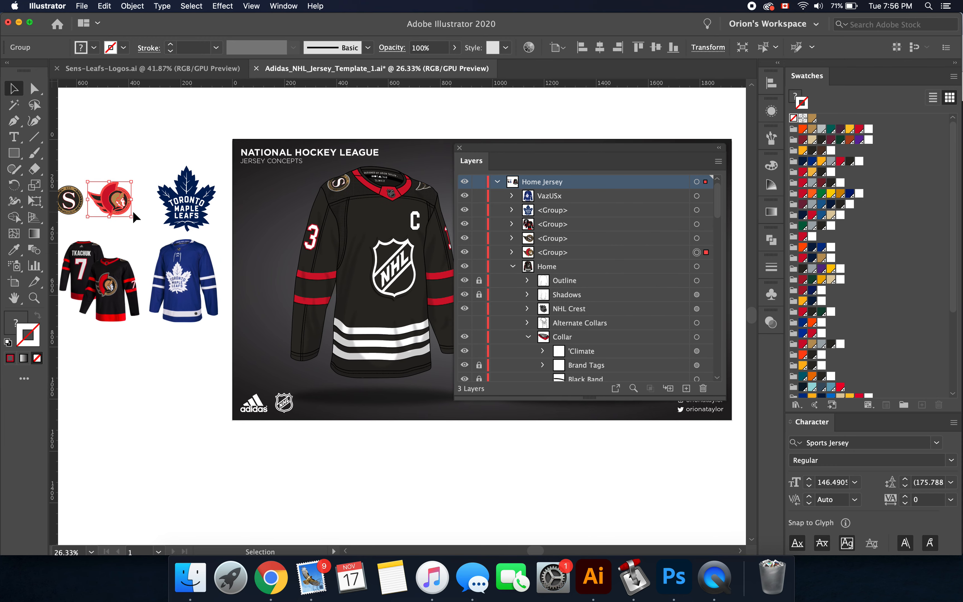
# Isolate the home jersey's Torso group and delete the NHL crest from the chest
pyautogui.hscroll(2, 133, 212)
pyautogui.doubleClick(350, 243)
pyautogui.scroll(1, 349, 243)
pyautogui.scroll(2, 349, 243)
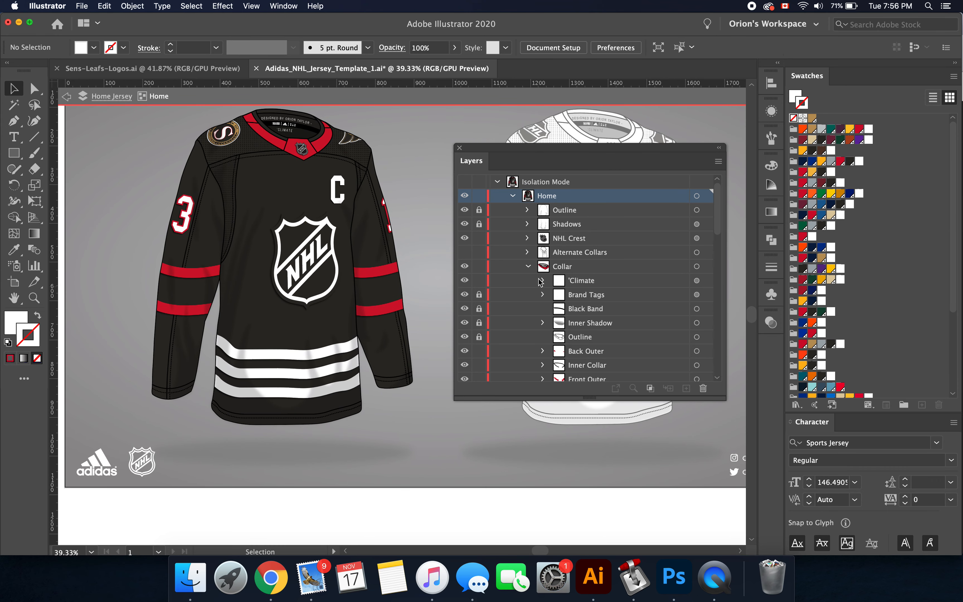
pyautogui.scroll(-8, 540, 282)
pyautogui.scroll(8, 541, 283)
pyautogui.click(316, 263)
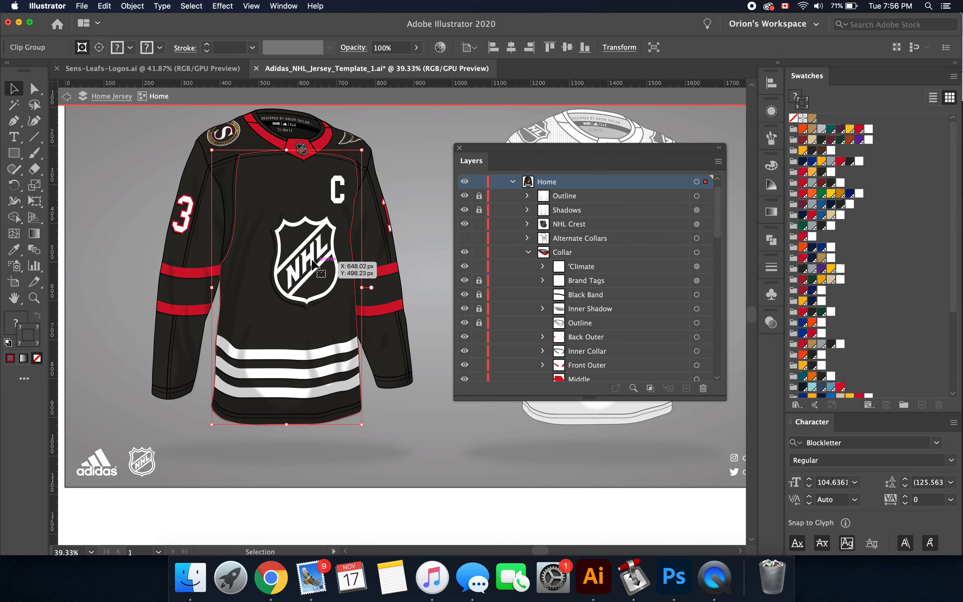
pyautogui.doubleClick(314, 263)
pyautogui.press('Delete')
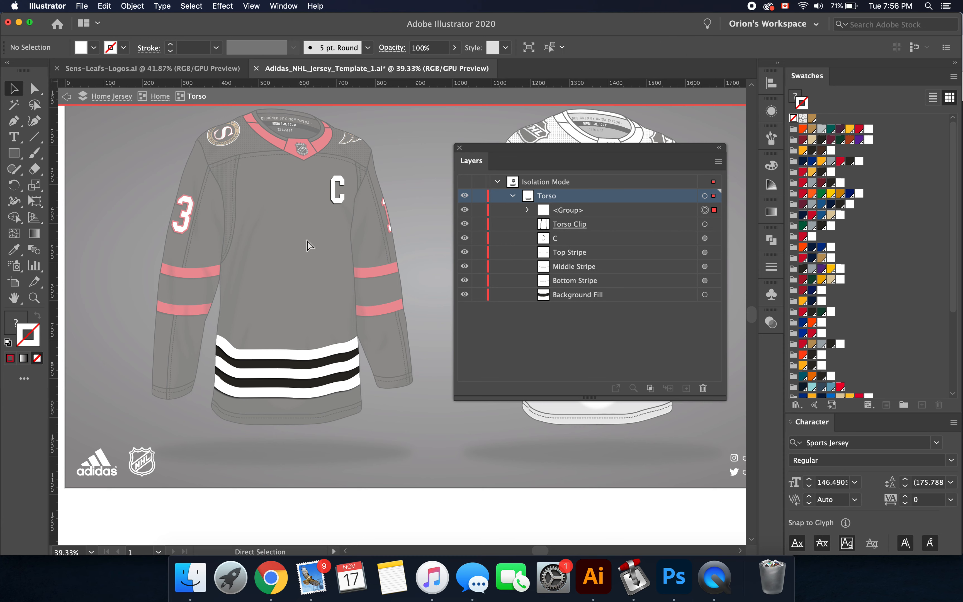
# Paste the Ottawa logo into the Torso group, then position and scale it as the chest crest
pyautogui.press('cmd+v')
pyautogui.moveTo(421, 335); pyautogui.dragTo(316, 295)
pyautogui.scroll(3, 375, 266)
pyautogui.moveTo(360, 241); pyautogui.dragTo(360, 243)
pyautogui.scroll(3, 359, 244)
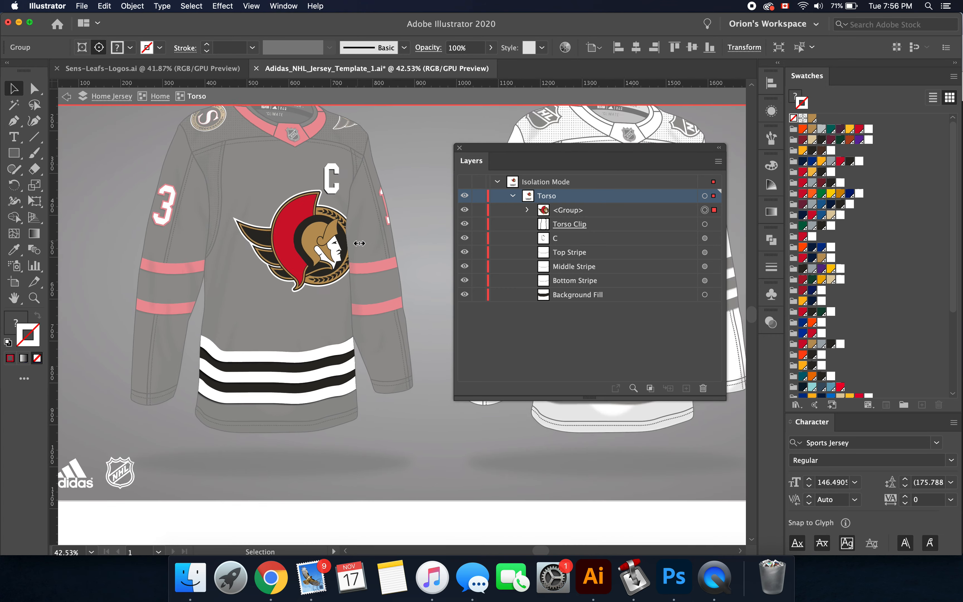
pyautogui.scroll(-5, 329, 263)
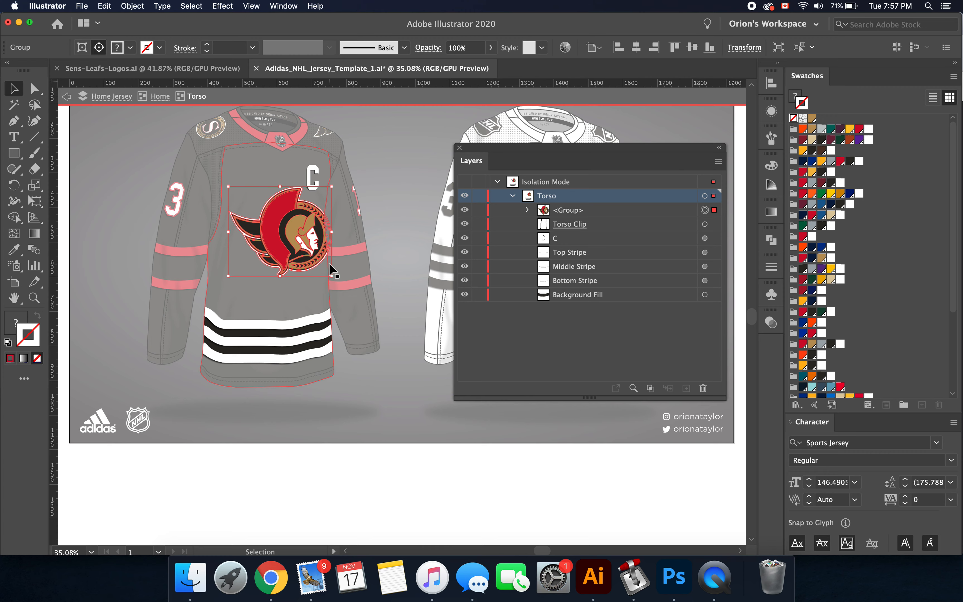
# Delete the captain's C from the home jersey's chest and return to the Selection tool
pyautogui.click(314, 176)
pyautogui.press('Delete')
pyautogui.press('\\')
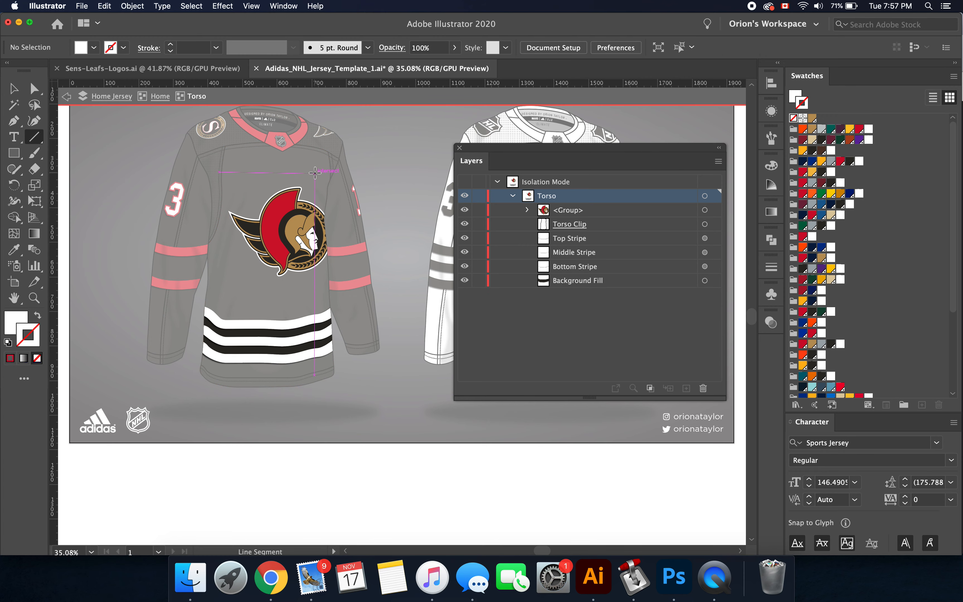
pyautogui.click(14, 89)
# Following the black Ottawa reference jersey, hide the torso's Top Stripe, Middle Stripe and Background Fill, keeping the Bottom Stripe
pyautogui.hscroll(-5, 274, 293)
pyautogui.scroll(-2, 273, 294)
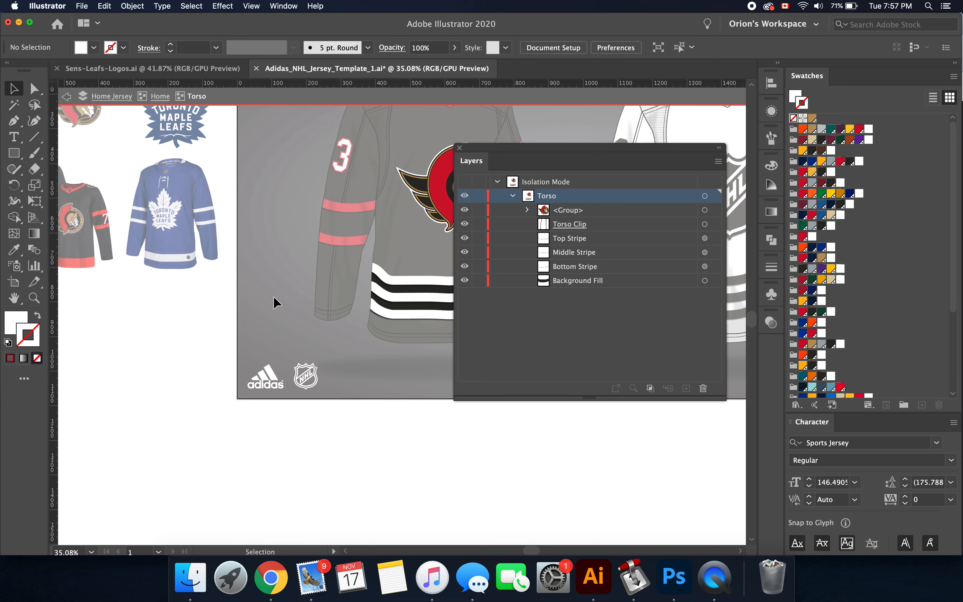
pyautogui.hscroll(-3, 97, 274)
pyautogui.scroll(-1, 114, 237)
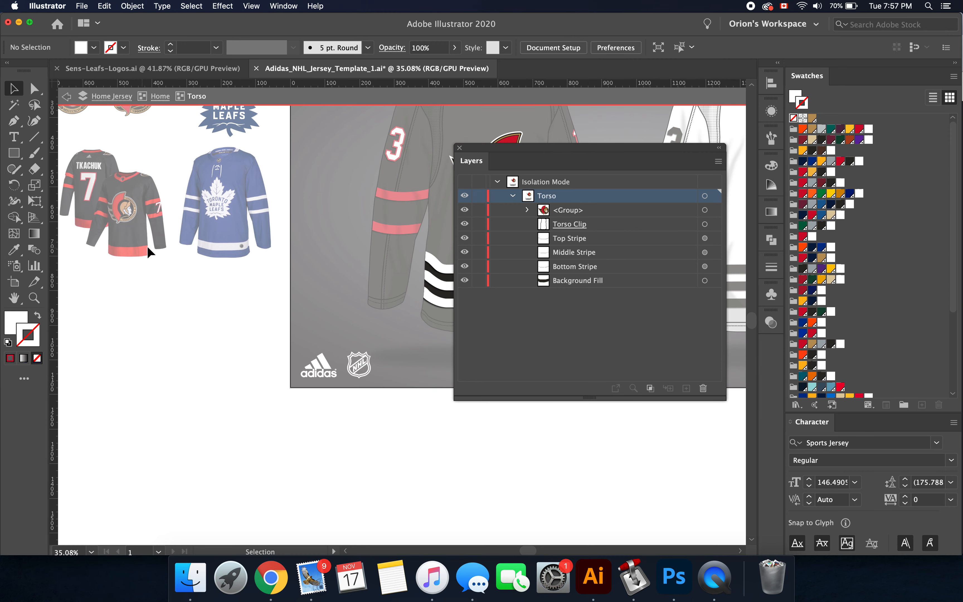
pyautogui.hscroll(6, 127, 246)
pyautogui.scroll(-1, 128, 246)
pyautogui.hscroll(3, 374, 242)
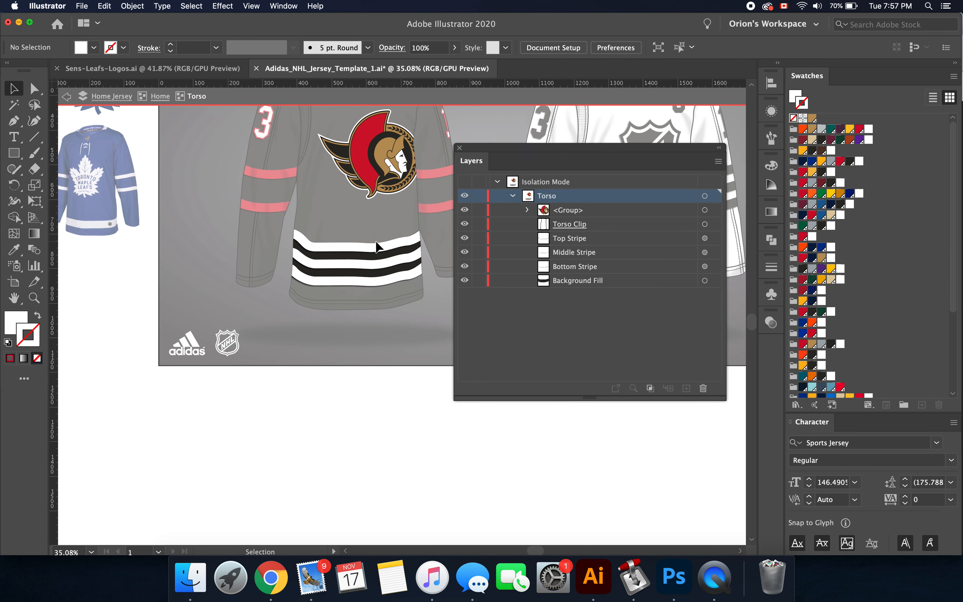
pyautogui.scroll(4, 373, 242)
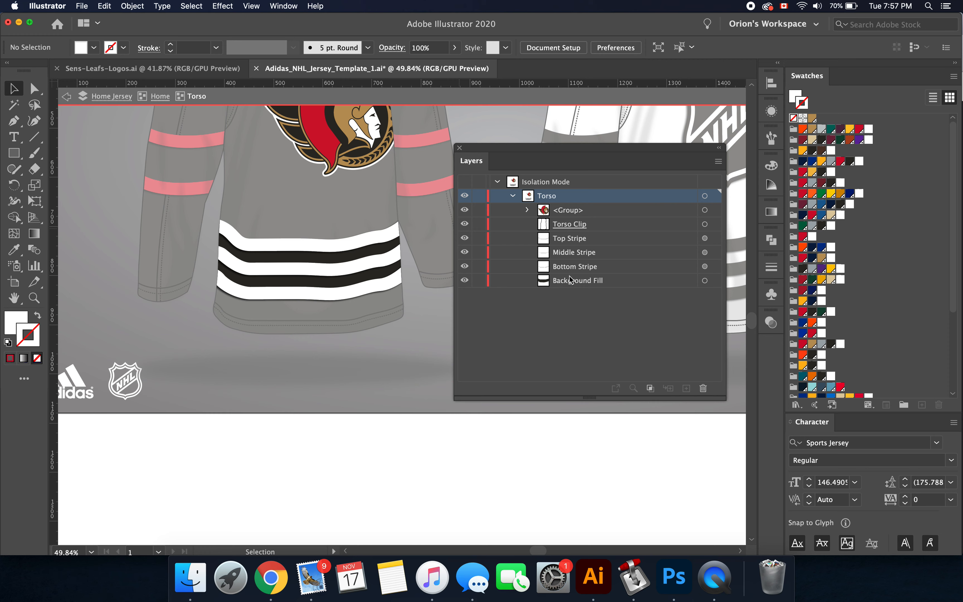
pyautogui.click(317, 259)
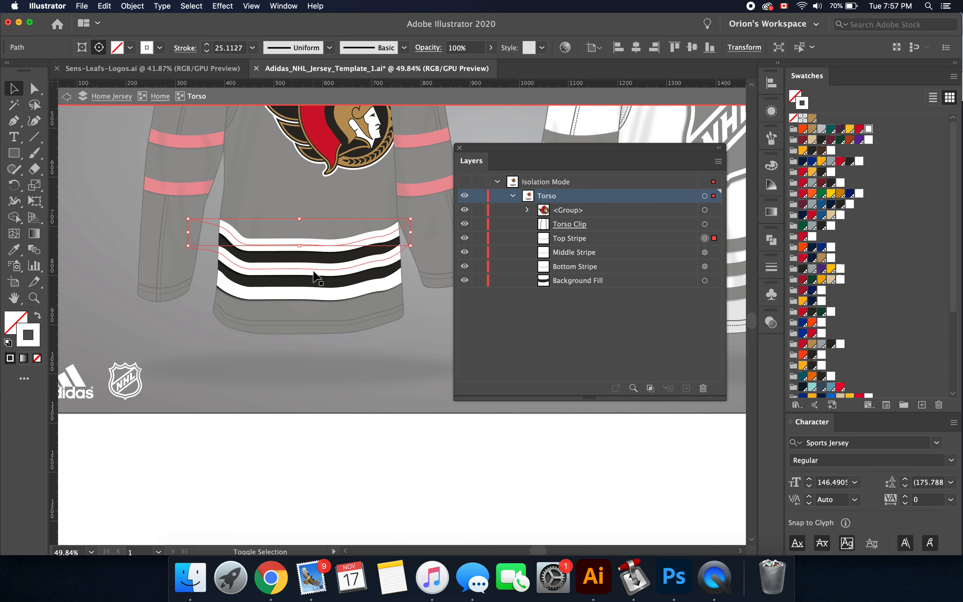
pyautogui.keyDown('shift'); pyautogui.click(317, 278); pyautogui.keyUp('shift')
pyautogui.click(465, 238)
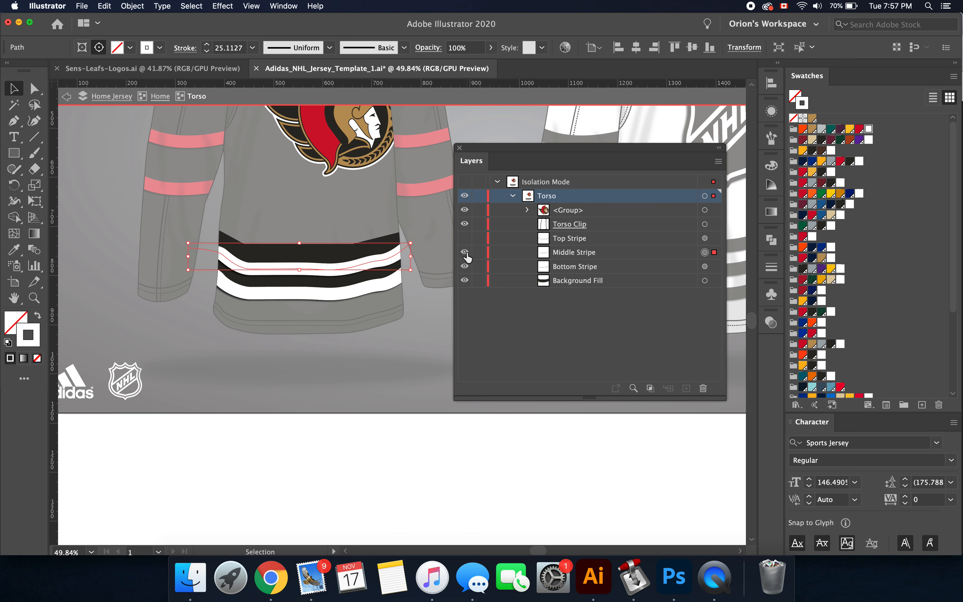
pyautogui.click(465, 252)
pyautogui.click(340, 263)
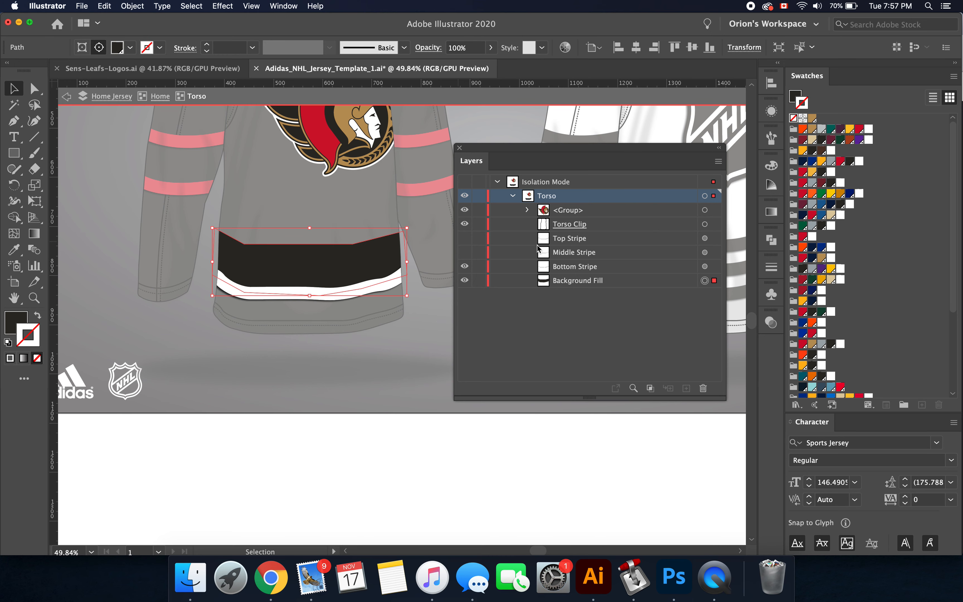
pyautogui.click(465, 281)
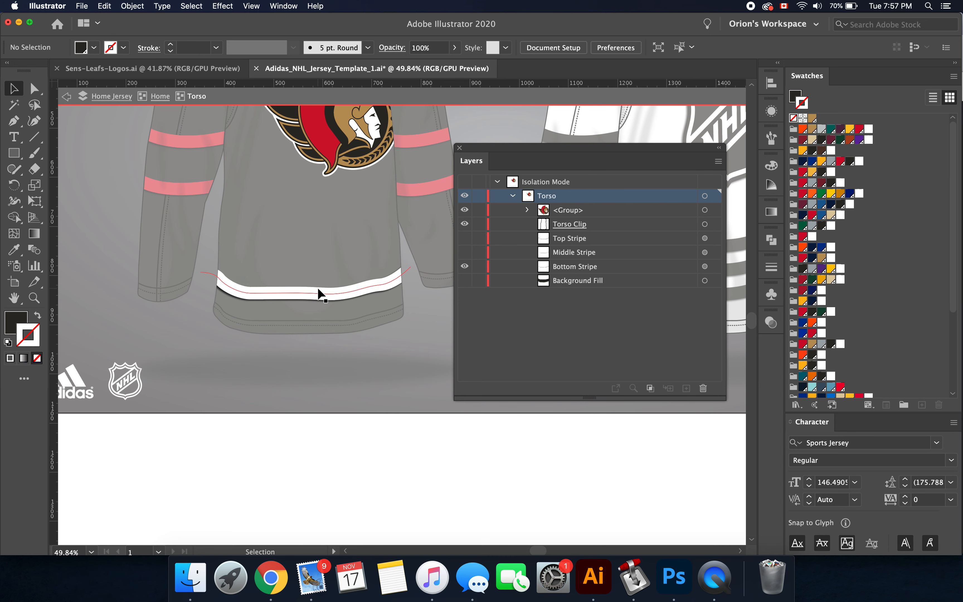
# Draw a closed Pen path along the torso's bottom stripe and around the hem, enclosing the area below the stripe
pyautogui.click(318, 296)
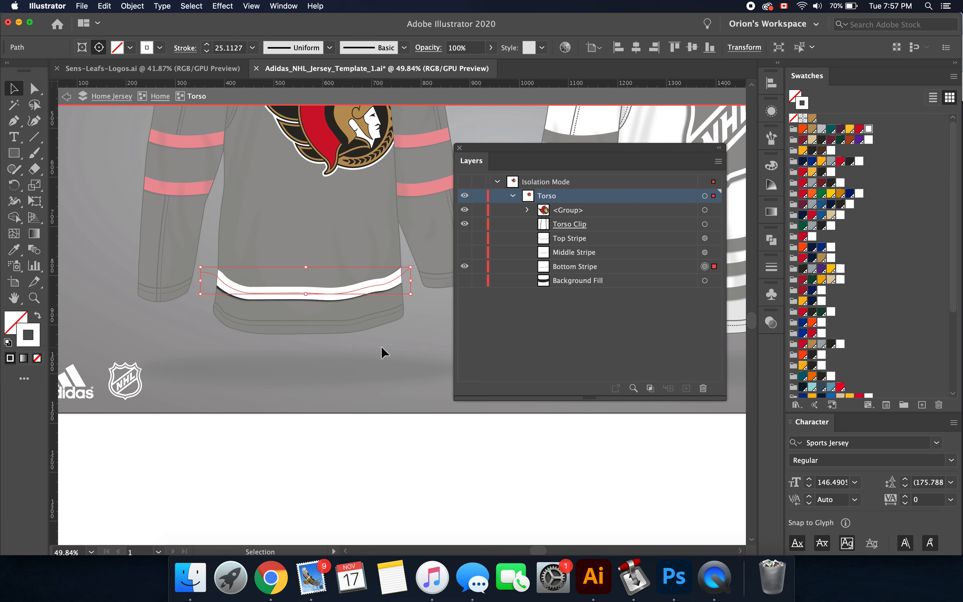
pyautogui.scroll(-5, 381, 347)
pyautogui.scroll(5, 385, 337)
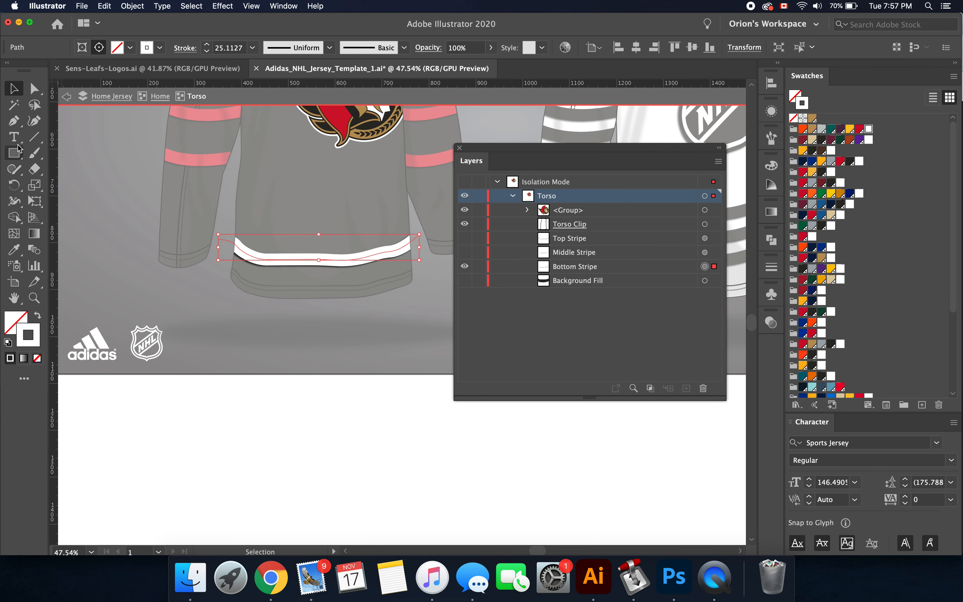
pyautogui.click(13, 120)
pyautogui.scroll(5, 259, 277)
pyautogui.scroll(-5, 205, 187)
pyautogui.click(209, 197)
pyautogui.click(229, 231)
pyautogui.scroll(4, 231, 235)
pyautogui.click(312, 234)
pyautogui.hscroll(3, 312, 236)
pyautogui.click(343, 221)
pyautogui.click(387, 204)
pyautogui.click(400, 349)
pyautogui.scroll(-3, 401, 353)
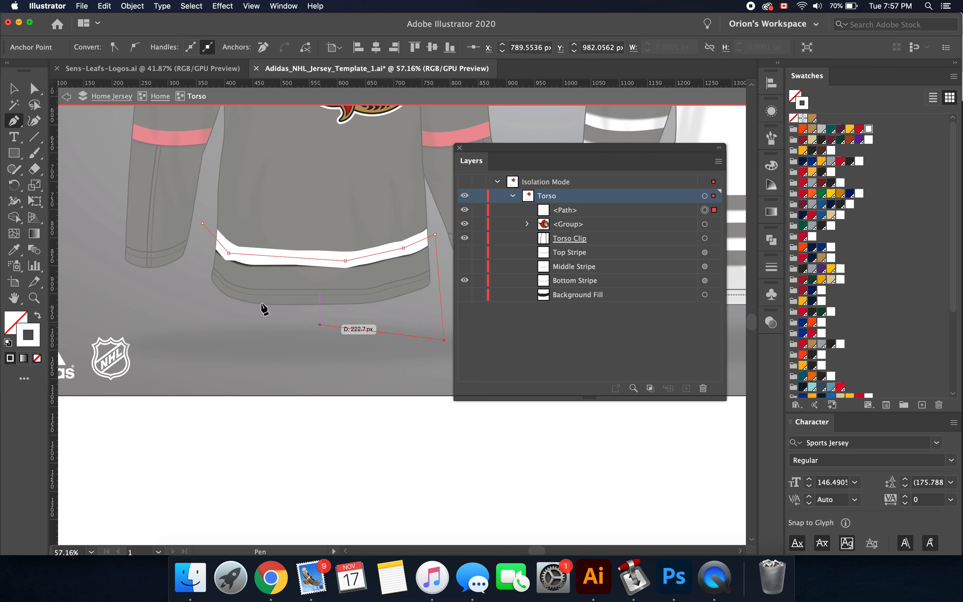
pyautogui.click(204, 319)
pyautogui.click(203, 224)
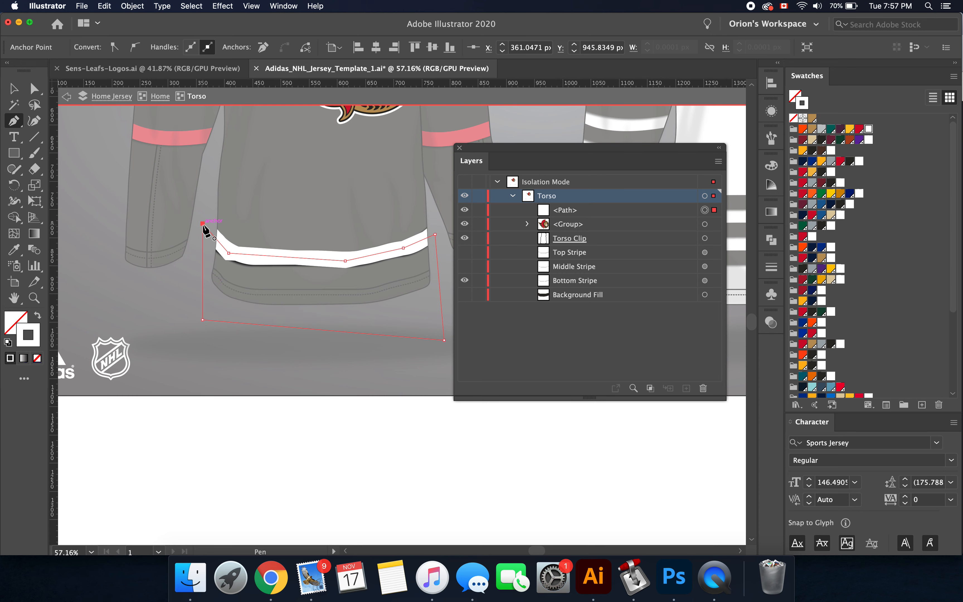
# Fill the hem shape with red and no stroke, and send it to the back of the Torso group
pyautogui.click(9, 87)
pyautogui.click(37, 316)
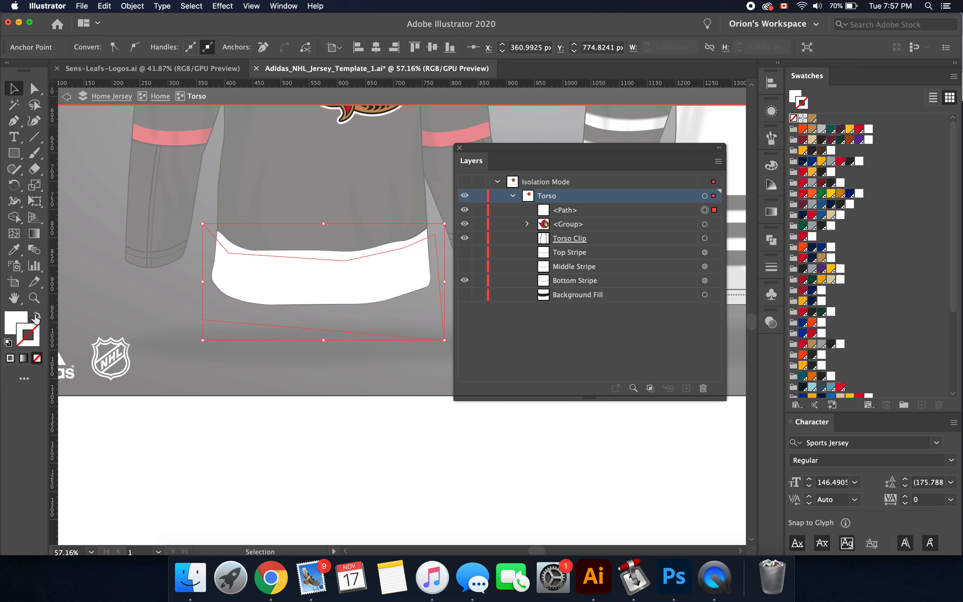
pyautogui.doubleClick(18, 320)
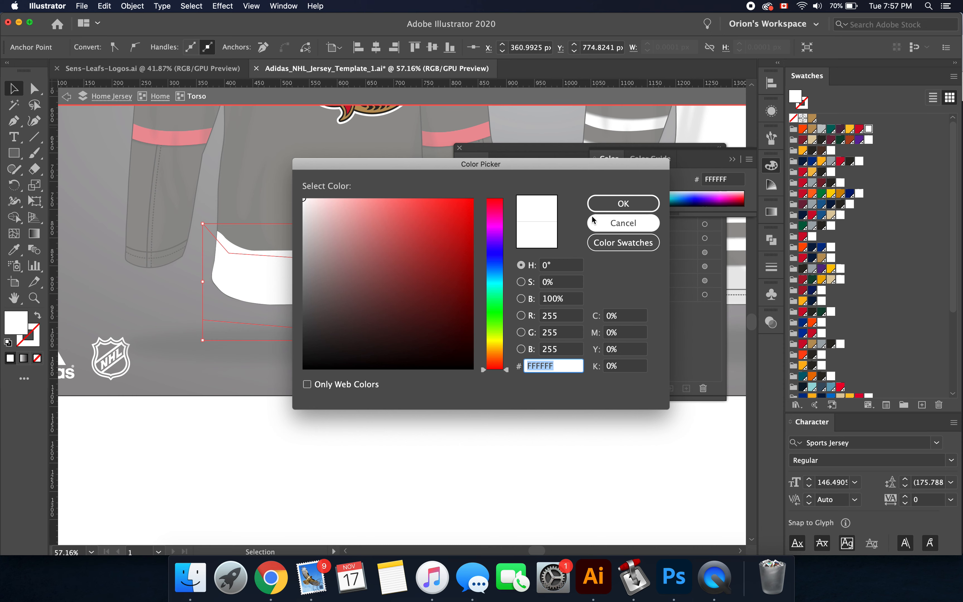
pyautogui.click(623, 223)
pyautogui.click(803, 344)
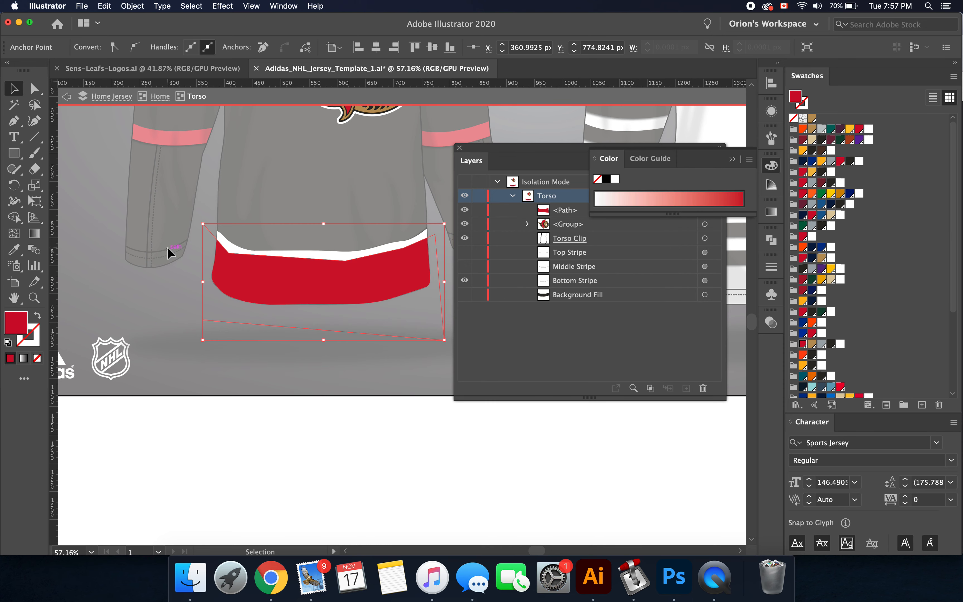
pyautogui.press('super+shift+bracketleft')
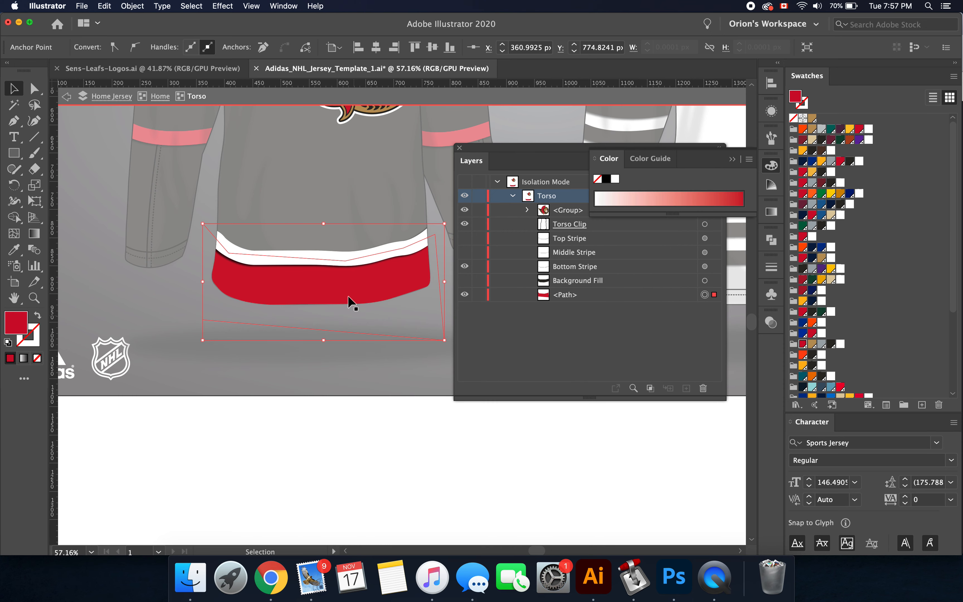
# Set the torso's Bottom Stripe stroke to the black team swatch and collapse the colour settings
pyautogui.click(318, 251)
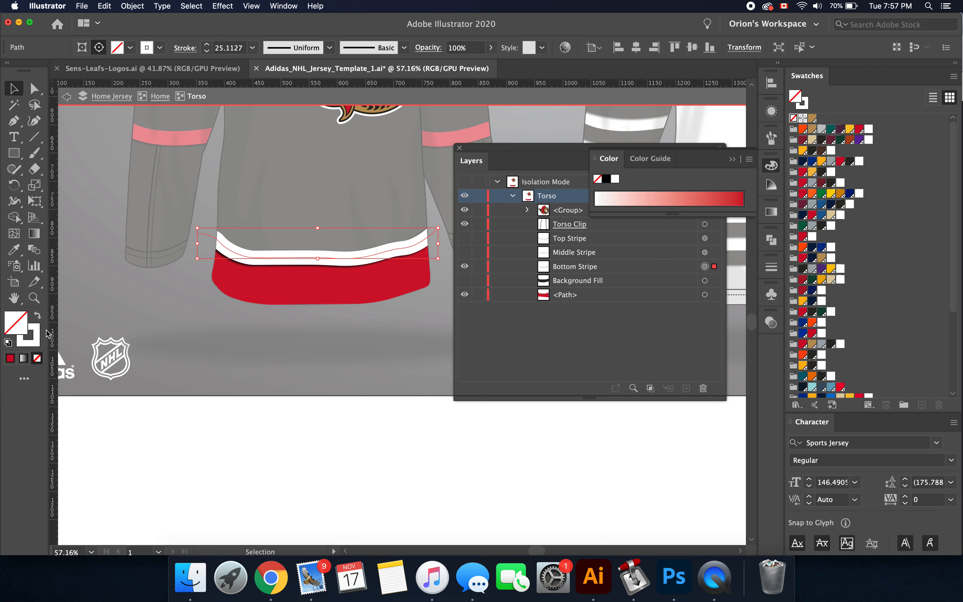
pyautogui.click(34, 339)
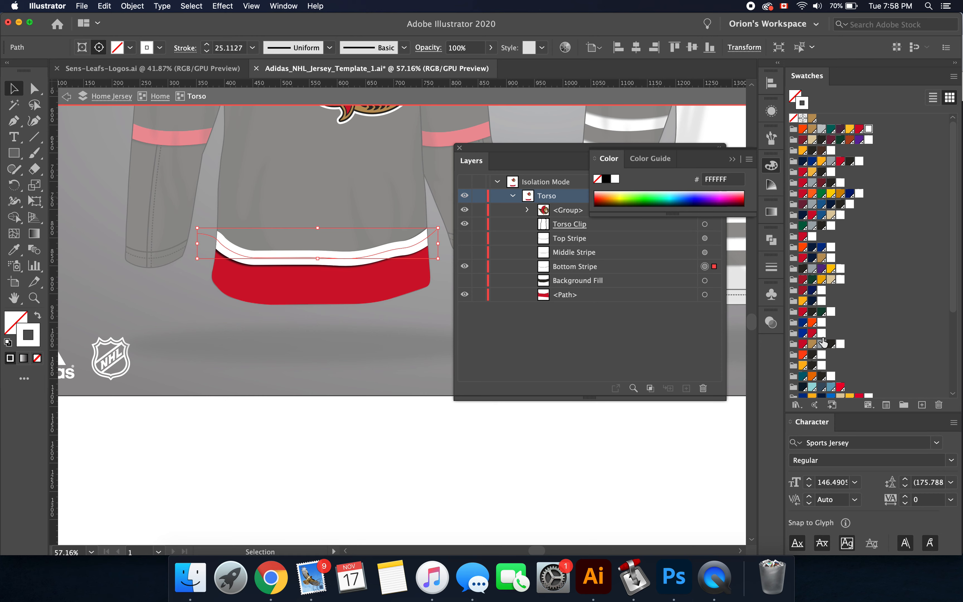
pyautogui.scroll(-5, 823, 342)
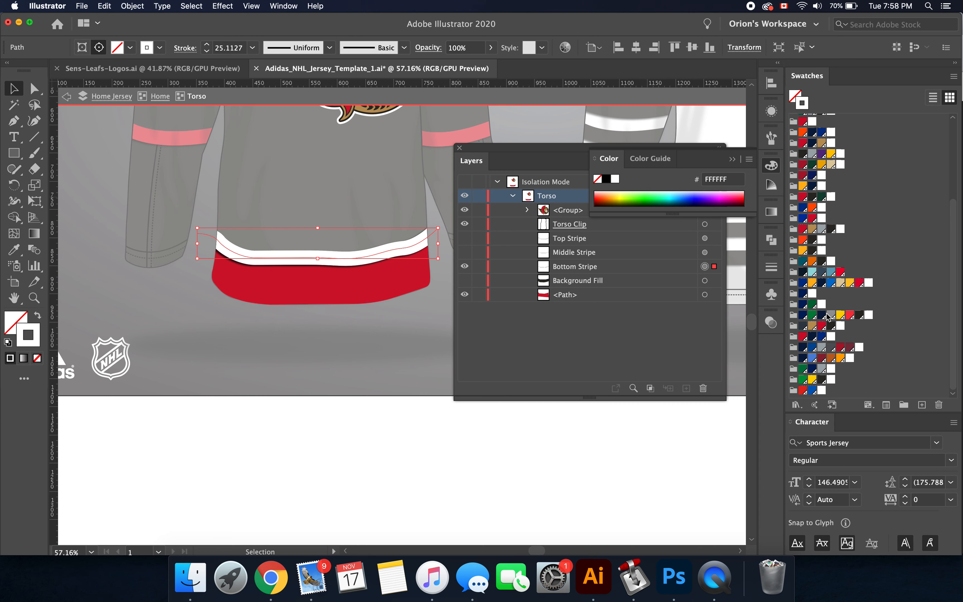
pyautogui.scroll(2, 828, 316)
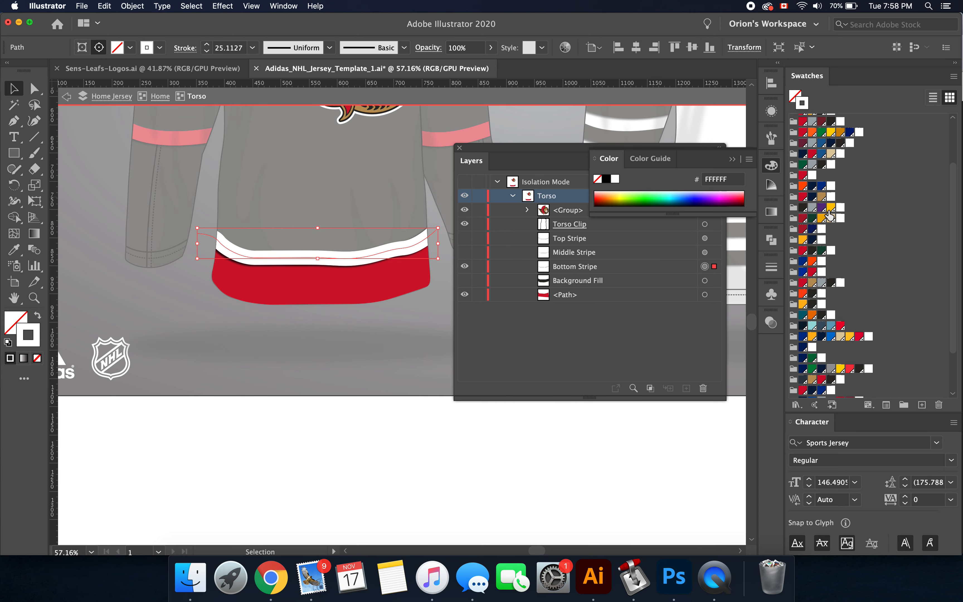
pyautogui.scroll(-1, 829, 211)
pyautogui.click(831, 274)
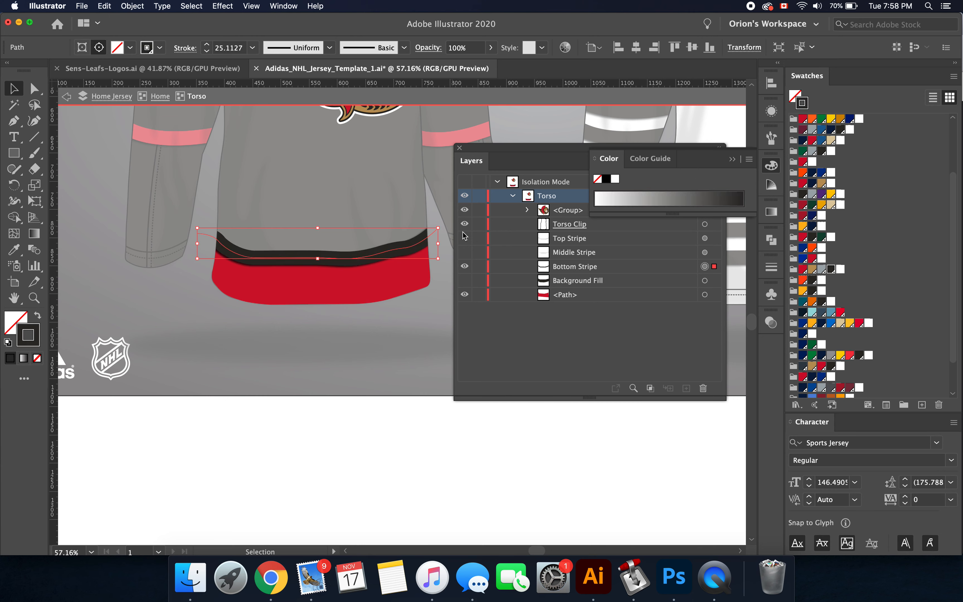
pyautogui.click(729, 159)
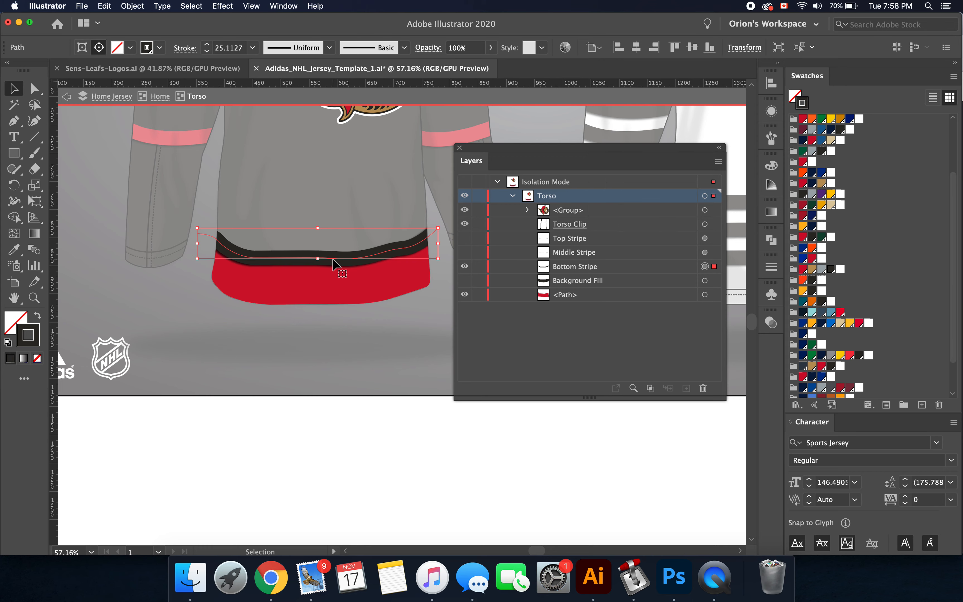
# Examine the shadowed edge where the black bottom stripe meets the red hem
pyautogui.scroll(6, 337, 264)
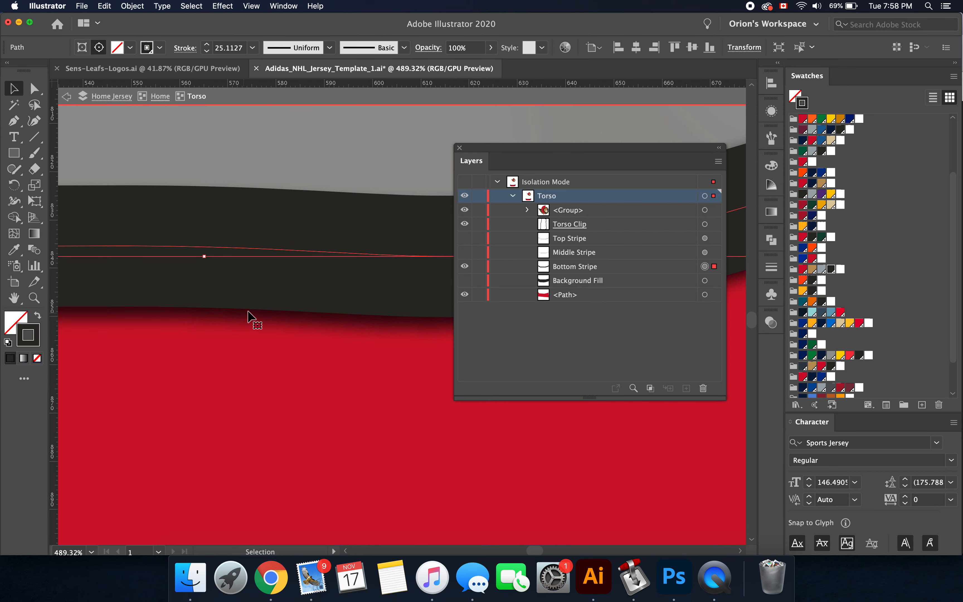
pyautogui.scroll(-5, 221, 345)
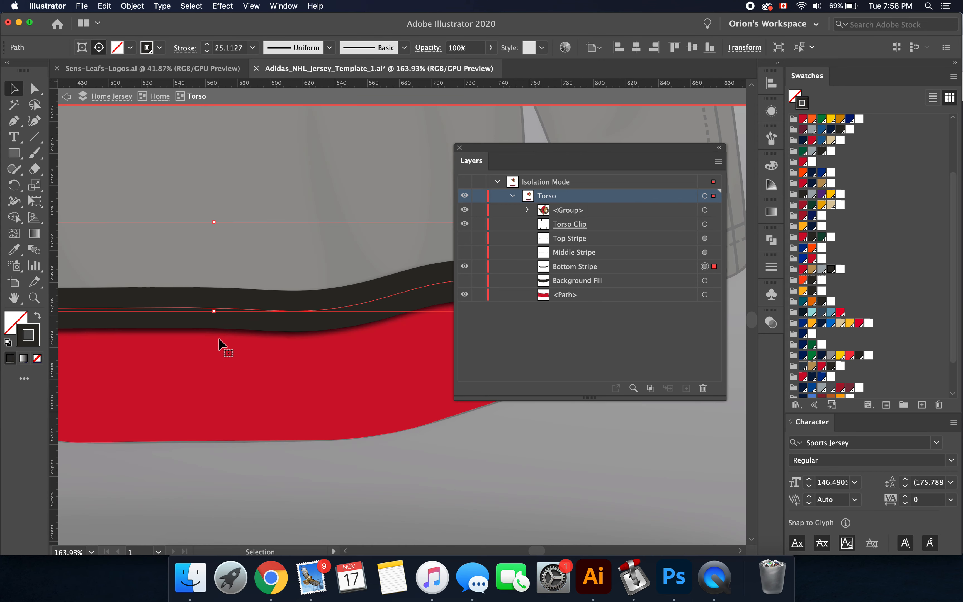
pyautogui.hscroll(3, 220, 343)
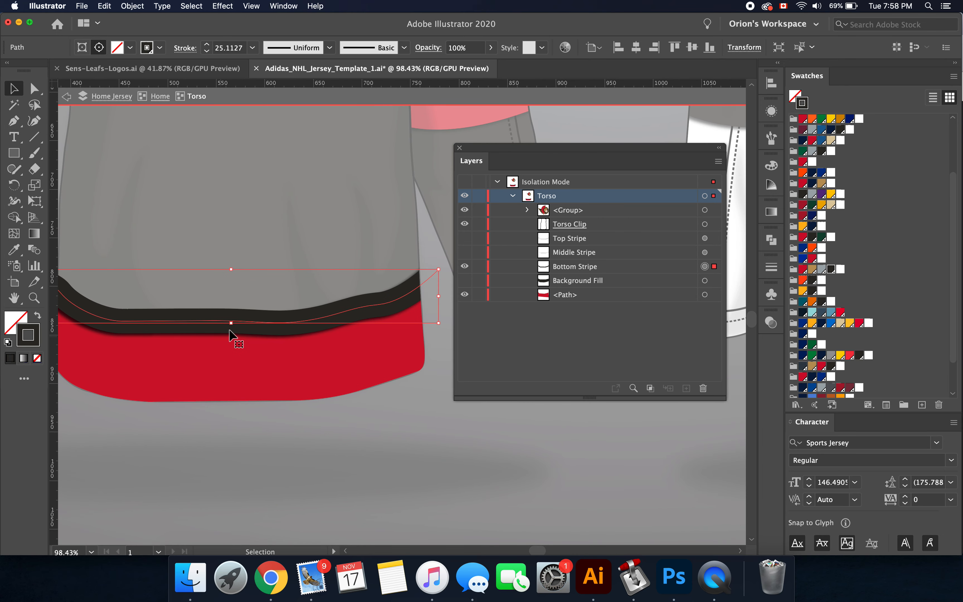
pyautogui.hscroll(-1, 754, 113)
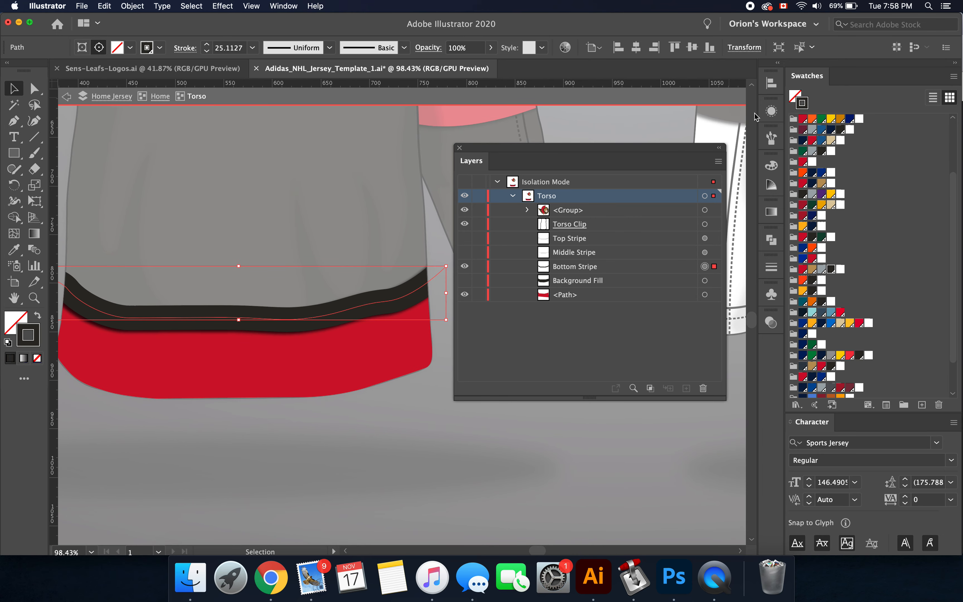
# Hide the Drop Shadow effect on the torso's Bottom Stripe and deselect the stripe
pyautogui.click(771, 111)
pyautogui.scroll(-2, 661, 167)
pyautogui.click(606, 176)
pyautogui.scroll(-3, 409, 328)
pyautogui.click(210, 451)
pyautogui.scroll(-2, 246, 398)
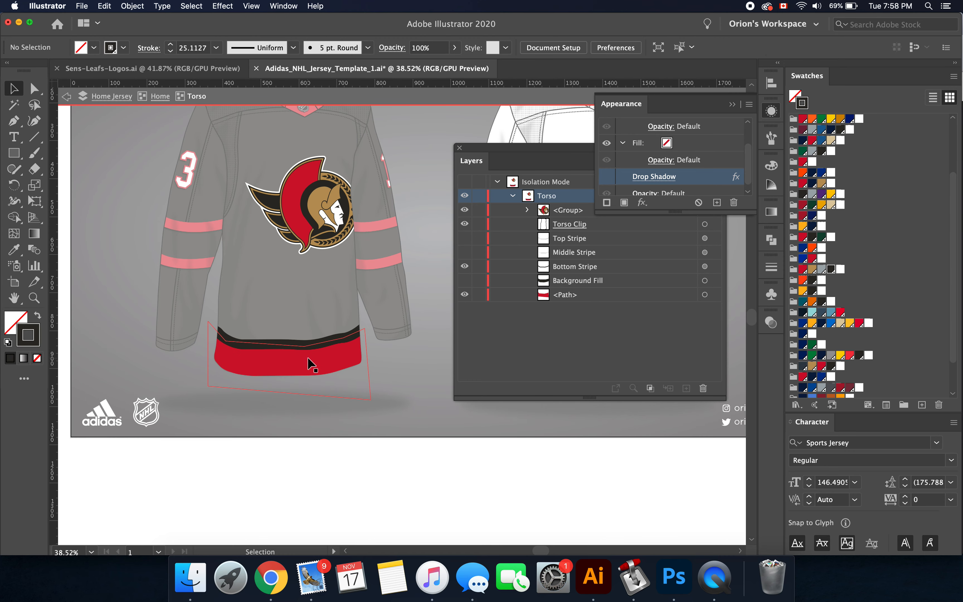
# Review the black stripe and red hem against the reference jerseys, and leave the Torso group's isolation
pyautogui.moveTo(296, 332); pyautogui.dragTo(301, 363)
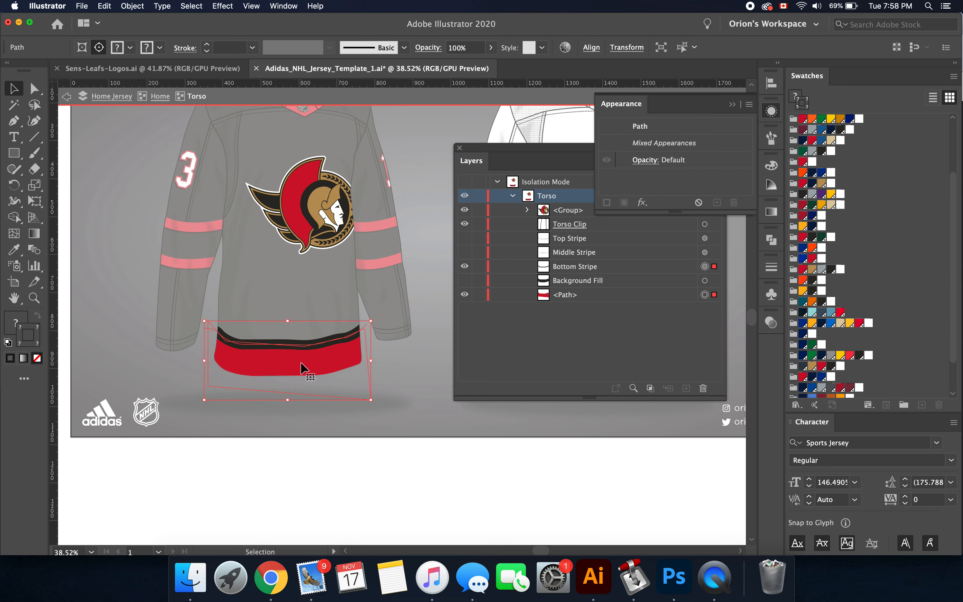
pyautogui.scroll(-4, 301, 368)
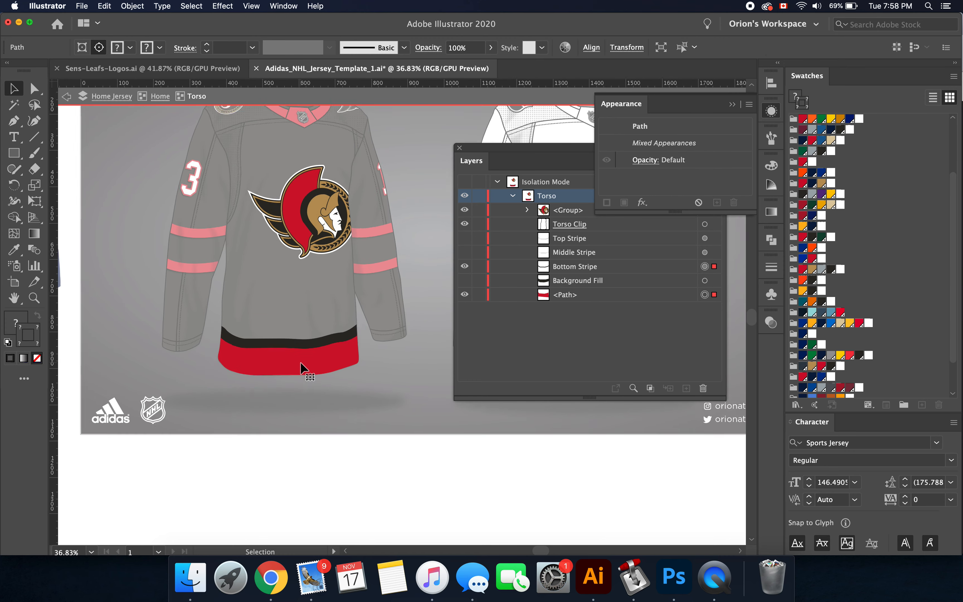
pyautogui.scroll(3, 206, 321)
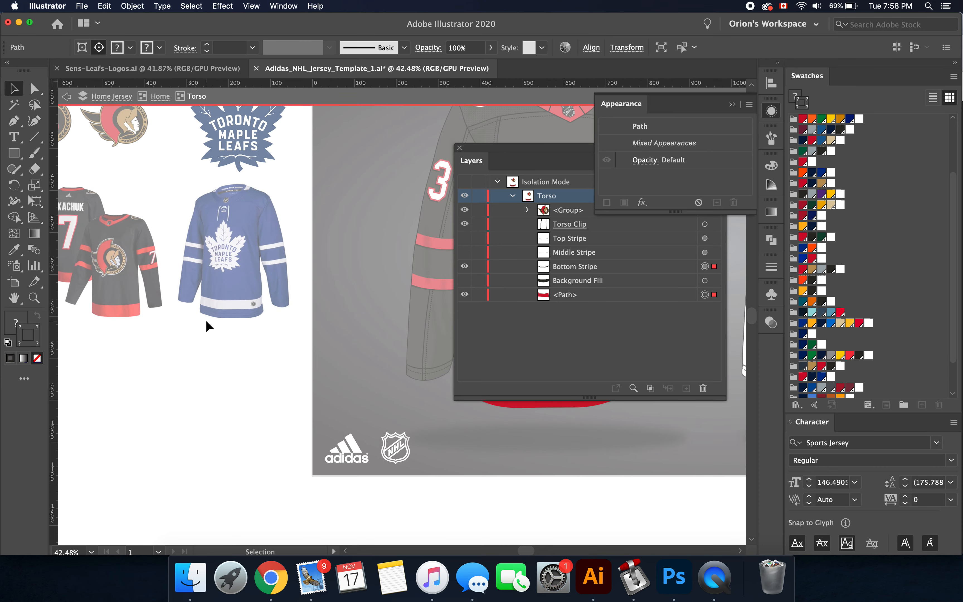
pyautogui.hscroll(3, 206, 323)
pyautogui.doubleClick(350, 468)
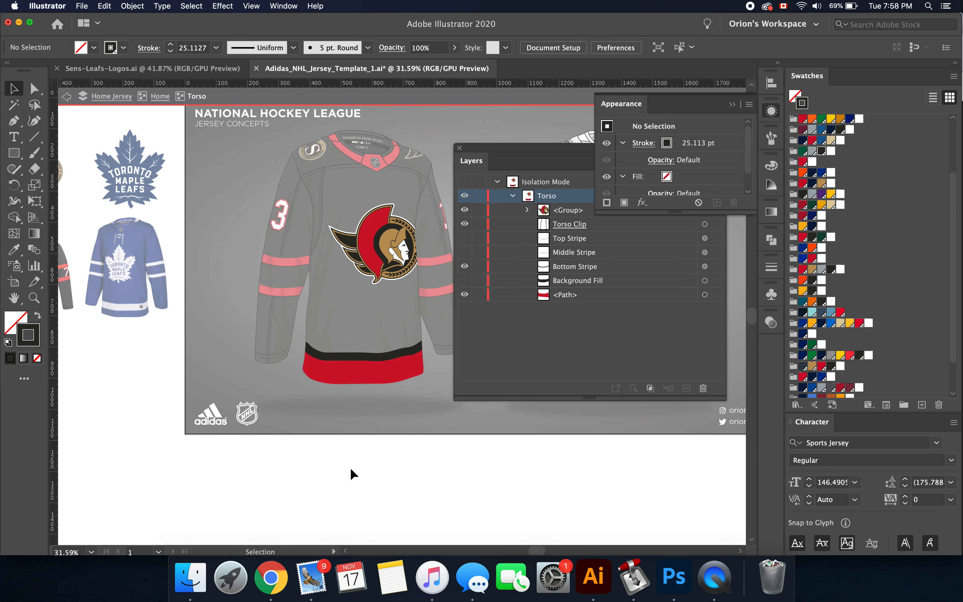
pyautogui.scroll(-3, 351, 467)
pyautogui.scroll(-2, 350, 468)
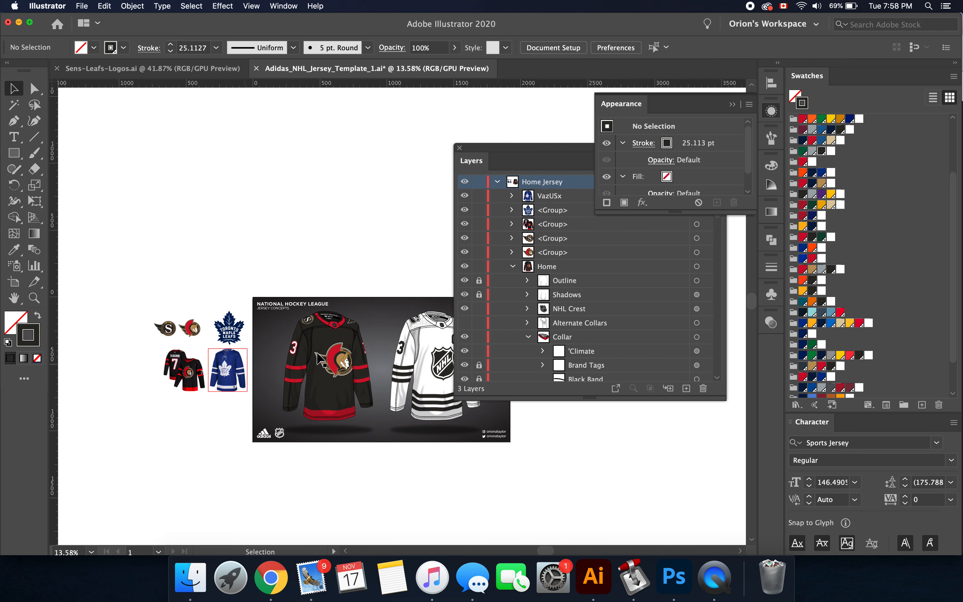
# Isolate the Collar group inside the white away jersey's Home group
pyautogui.hscroll(3, 345, 357)
pyautogui.scroll(-1, 345, 357)
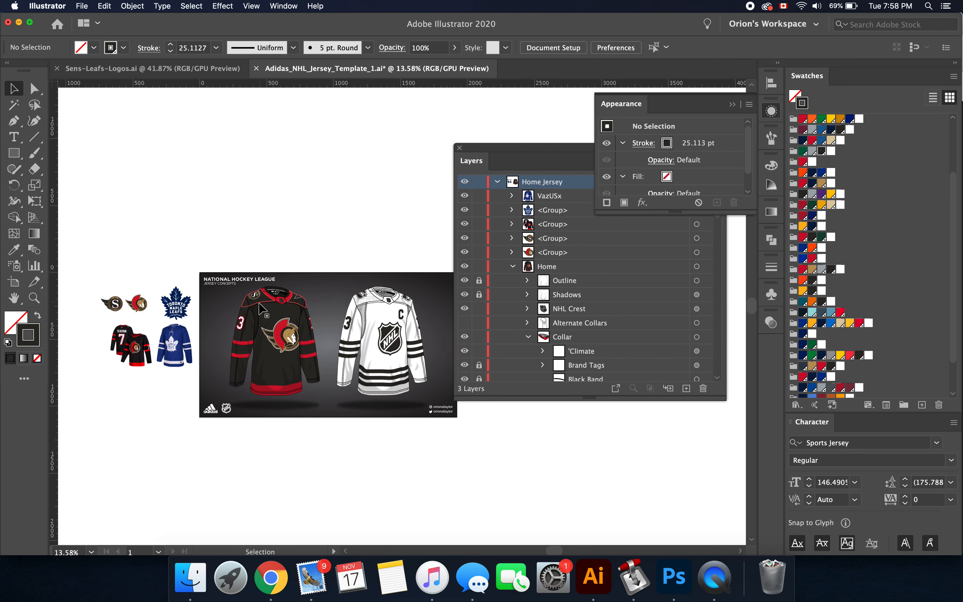
pyautogui.scroll(4, 271, 271)
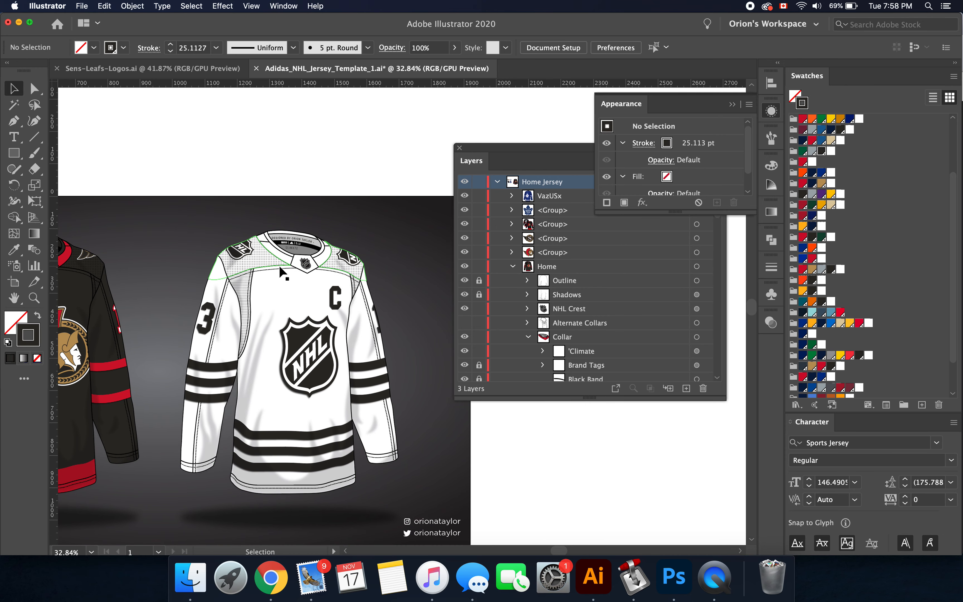
pyautogui.click(293, 263)
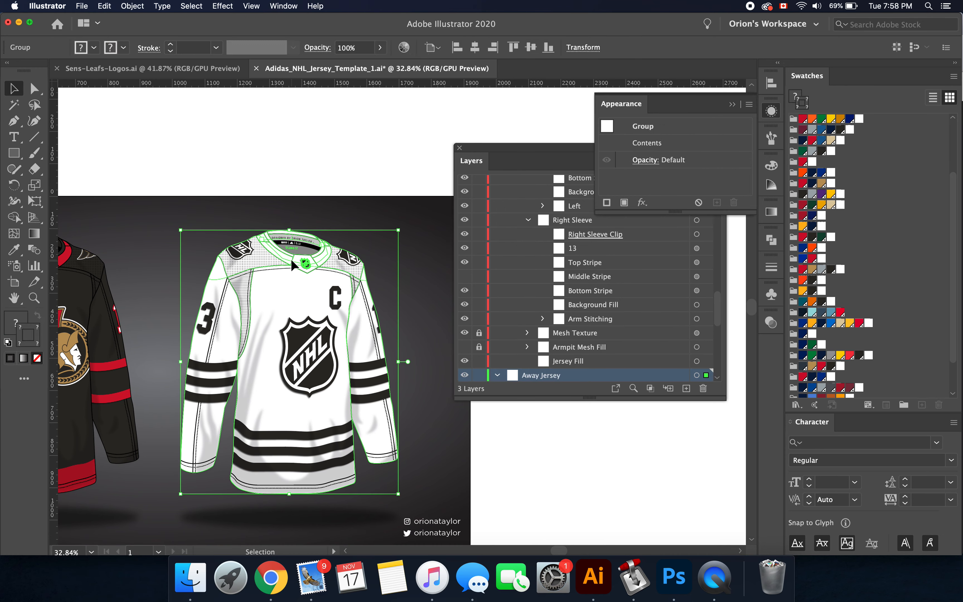
pyautogui.doubleClick(275, 259)
pyautogui.scroll(3, 270, 255)
pyautogui.scroll(3, 270, 255)
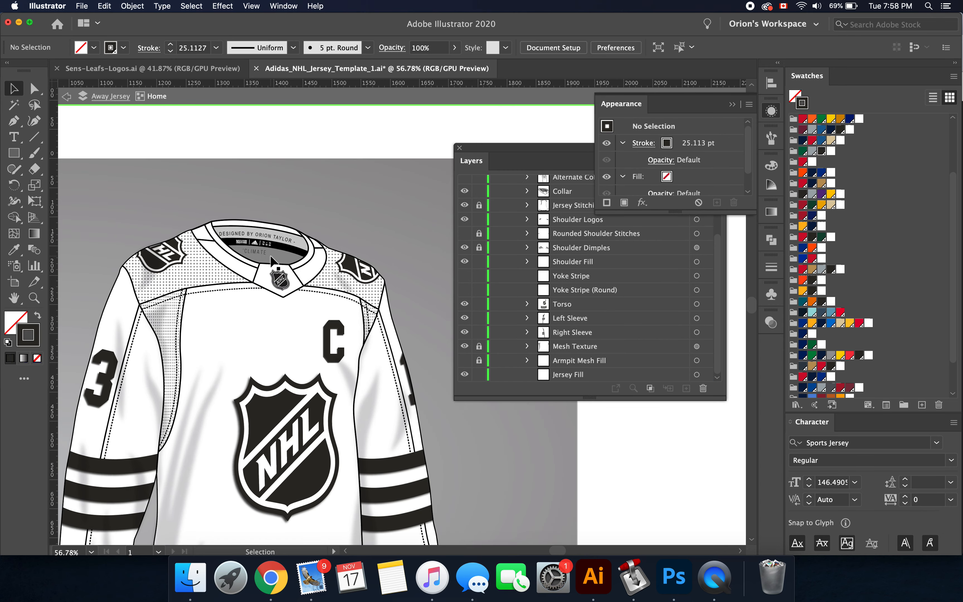
pyautogui.scroll(2, 157, 223)
pyautogui.click(156, 219)
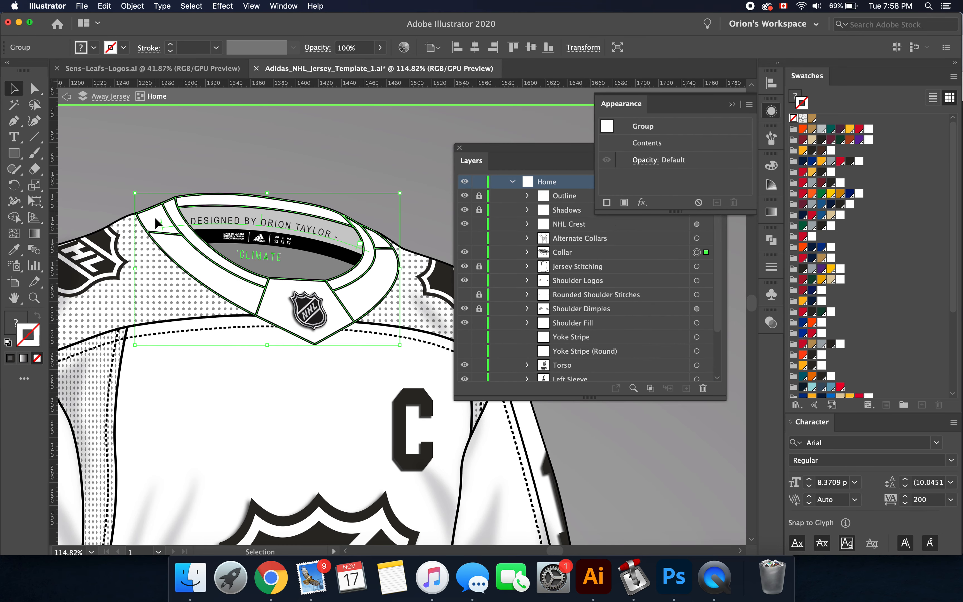
pyautogui.doubleClick(153, 220)
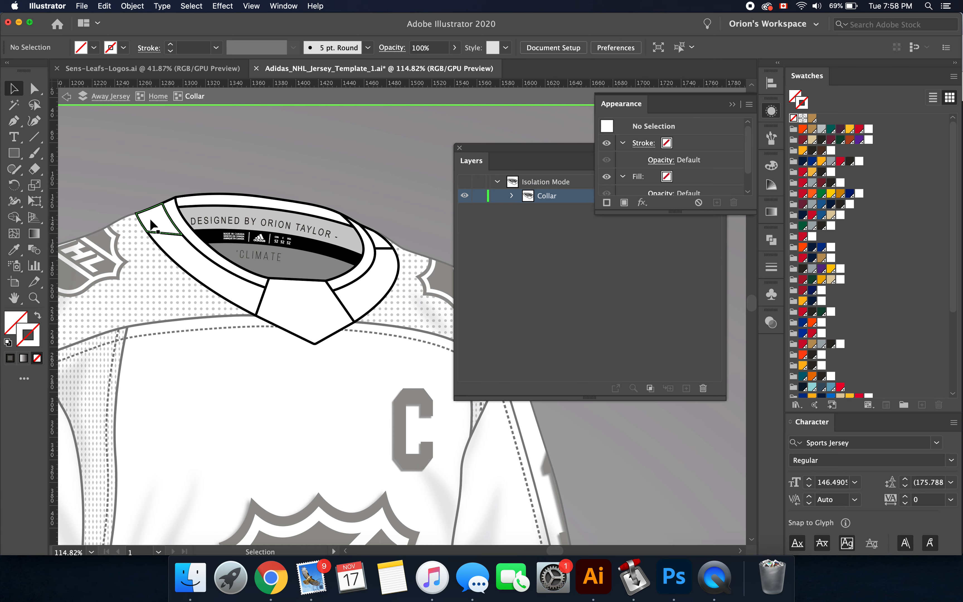
# Fill the away collar's inner band, outer bands and centre front piece with the navy swatch, leaving the neck corner pieces white
pyautogui.click(204, 254)
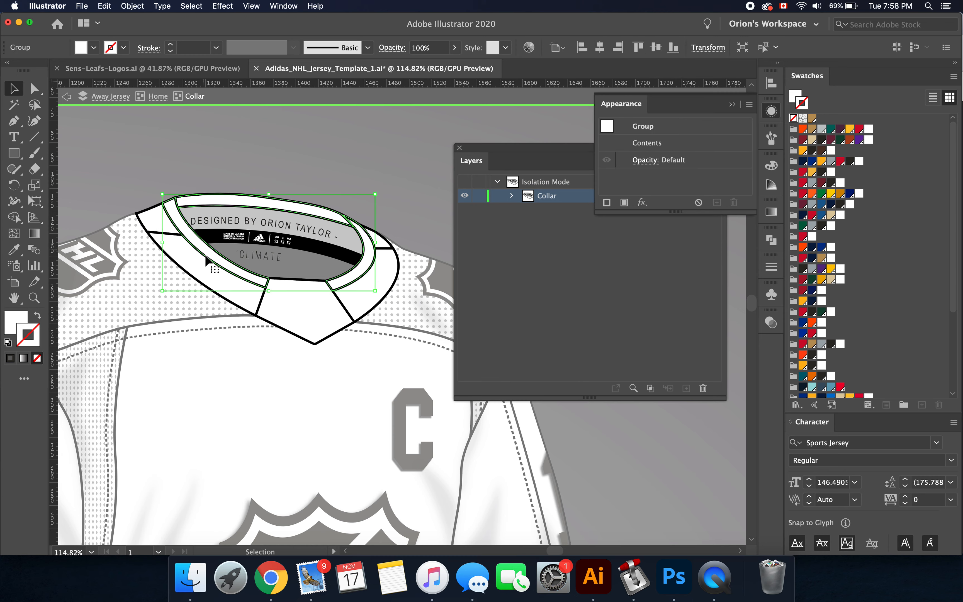
pyautogui.keyDown('shift'); pyautogui.click(219, 279); pyautogui.keyUp('shift')
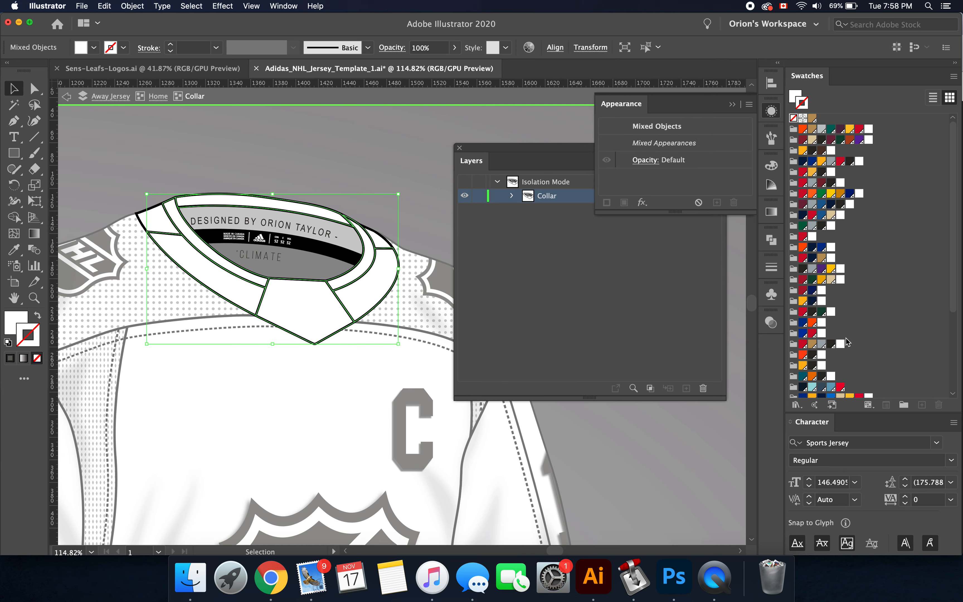
pyautogui.scroll(-4, 848, 341)
pyautogui.scroll(-1, 819, 337)
pyautogui.click(803, 312)
# Compare the navy collar with the Toronto reference jersey, leave the Collar group's isolation and collapse the colour settings
pyautogui.scroll(-8, 160, 223)
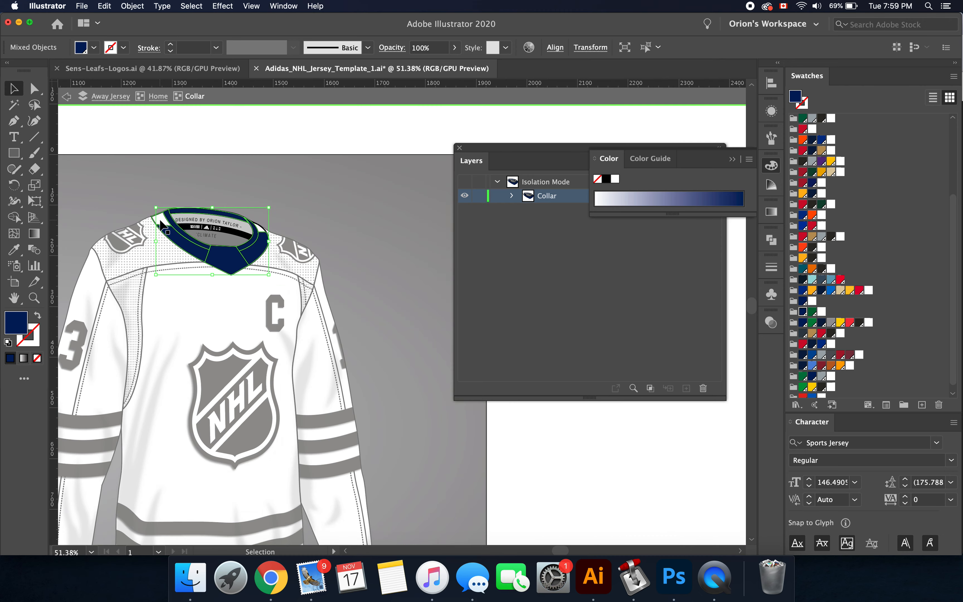
pyautogui.hscroll(-10, 160, 223)
pyautogui.scroll(-3, 159, 223)
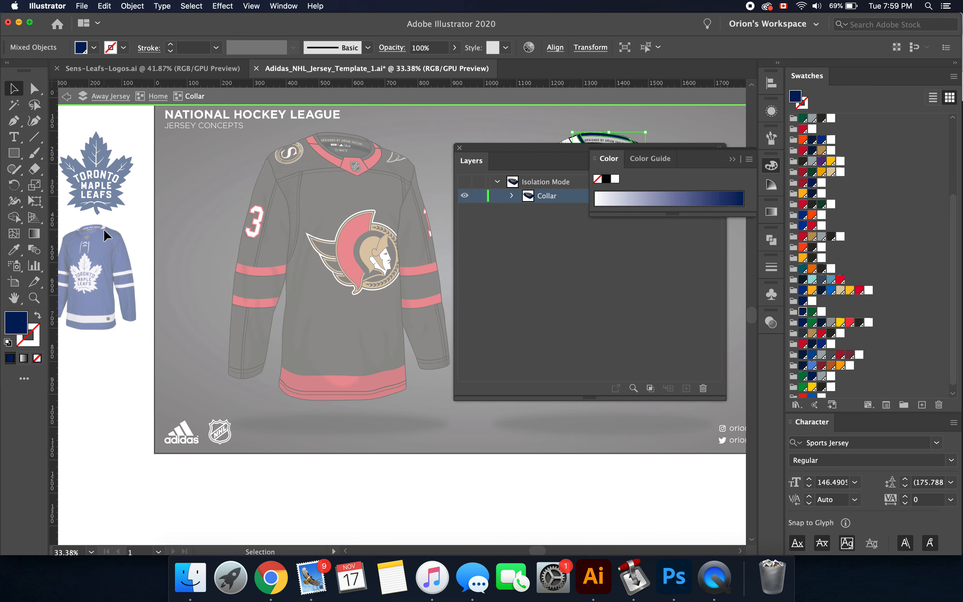
pyautogui.hscroll(8, 241, 203)
pyautogui.scroll(4, 313, 165)
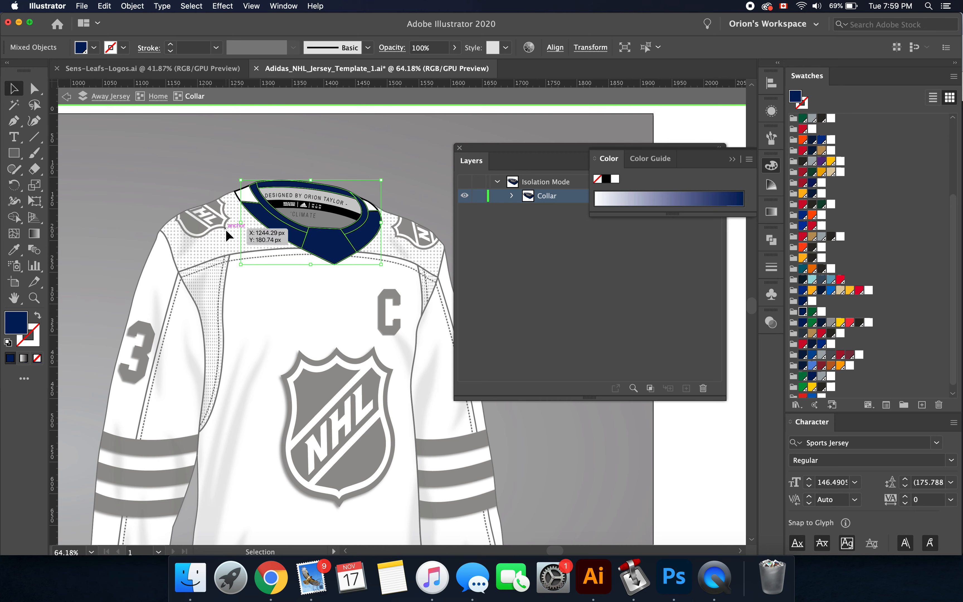
pyautogui.doubleClick(224, 232)
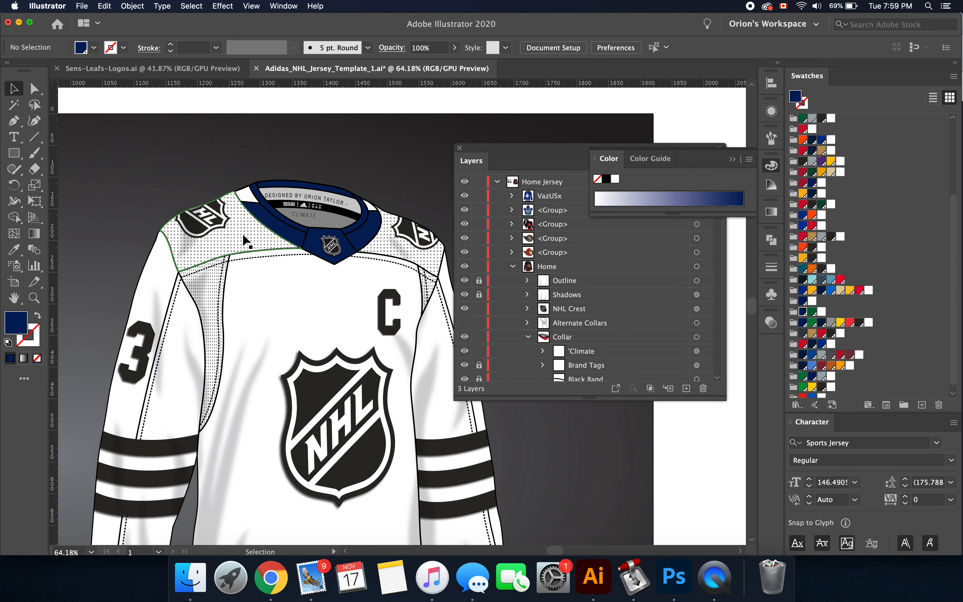
pyautogui.click(734, 160)
# Move the blue Toronto Maple Leafs reference jersey image onto the artboard beside the white away jersey
pyautogui.hscroll(-8, 277, 379)
pyautogui.scroll(-6, 277, 379)
pyautogui.hscroll(-4, 277, 379)
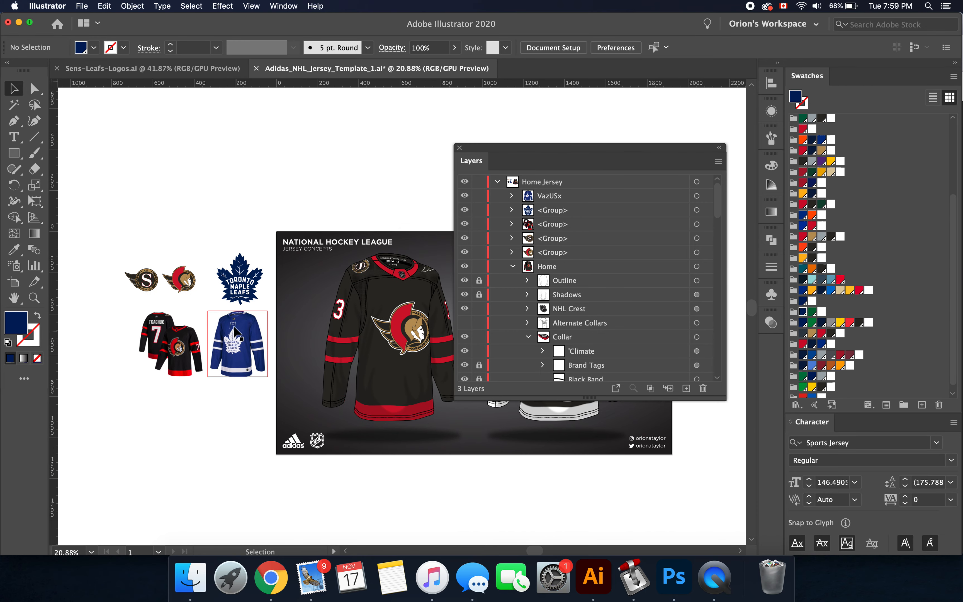
pyautogui.scroll(-3, 238, 336)
pyautogui.moveTo(479, 260); pyautogui.dragTo(434, 288)
pyautogui.scroll(8, 434, 288)
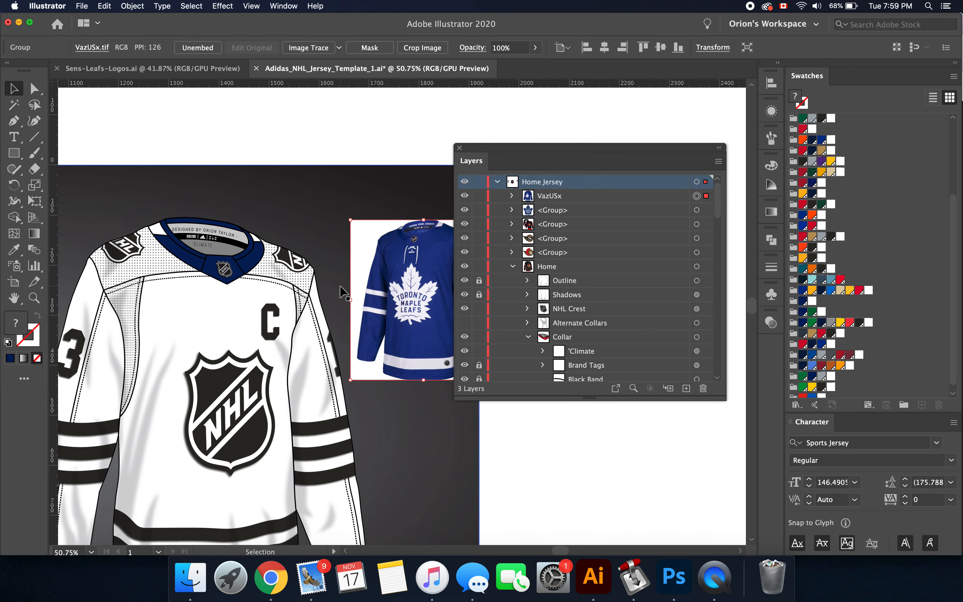
pyautogui.scroll(3, 192, 292)
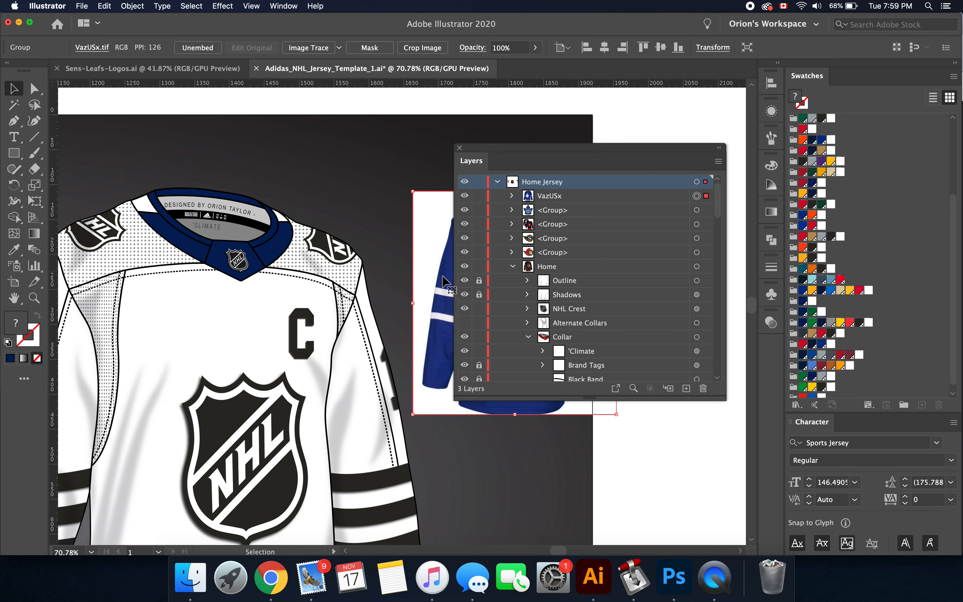
# Isolate the away jersey's Home group and show its Alternate Collars with the Laces version
pyautogui.scroll(-4, 547, 297)
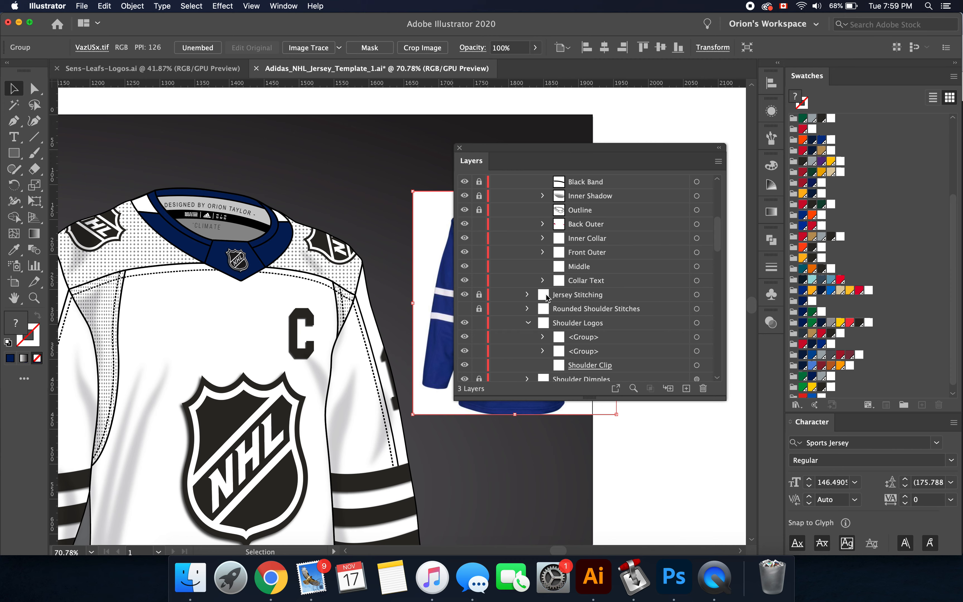
pyautogui.scroll(-5, 546, 296)
pyautogui.scroll(4, 559, 294)
pyautogui.scroll(6, 559, 294)
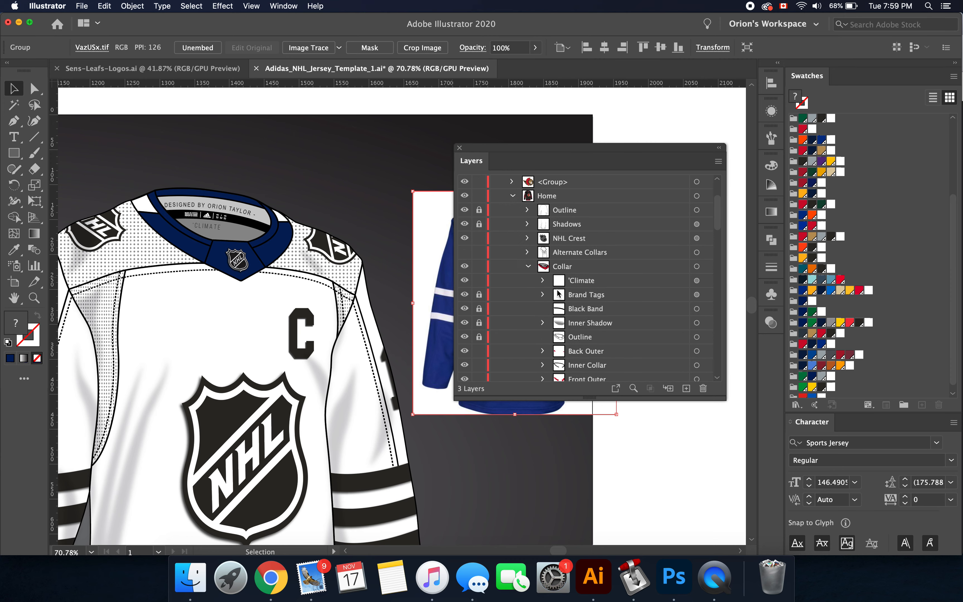
pyautogui.doubleClick(189, 250)
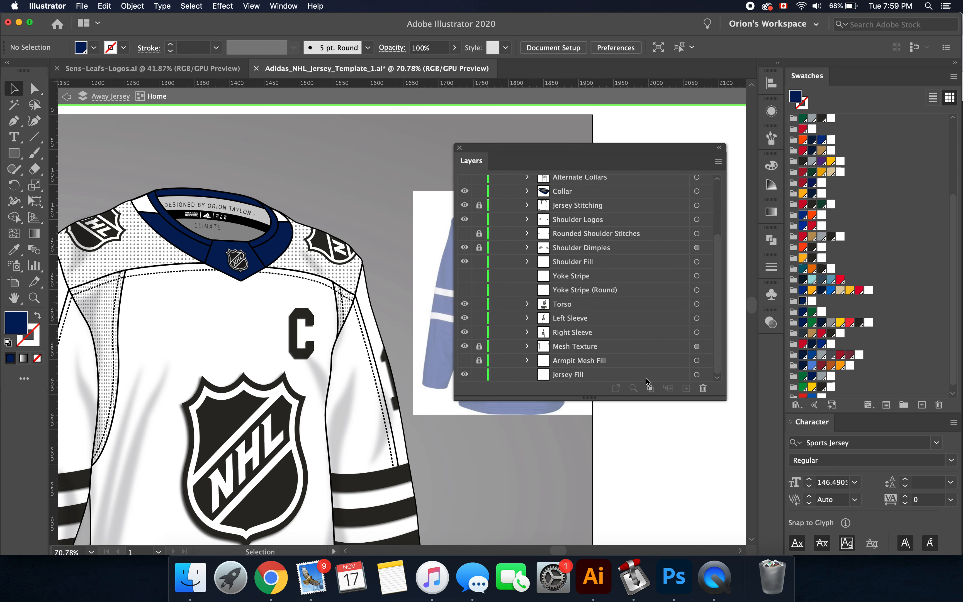
pyautogui.scroll(3, 606, 308)
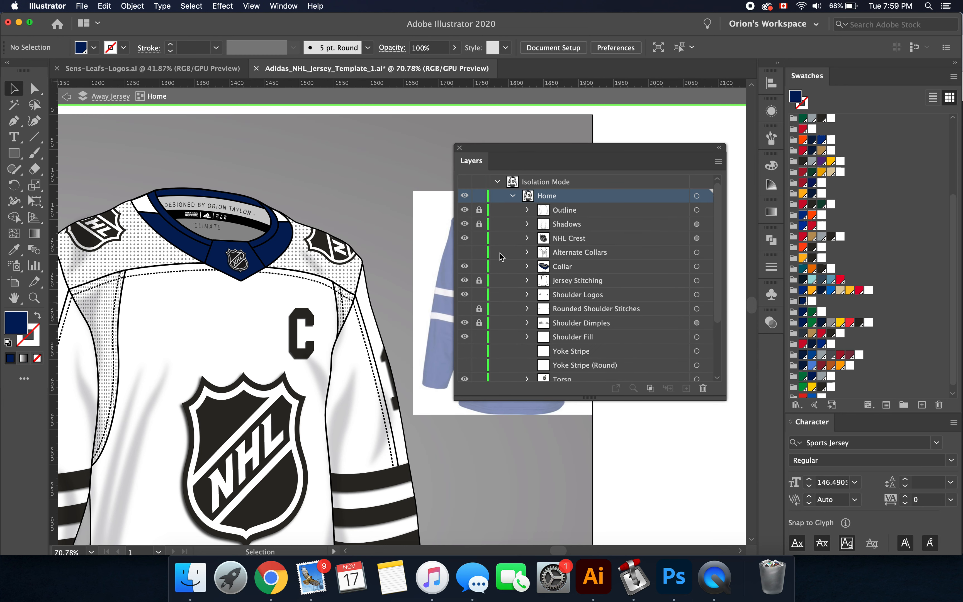
pyautogui.click(465, 252)
pyautogui.click(527, 251)
pyautogui.click(465, 267)
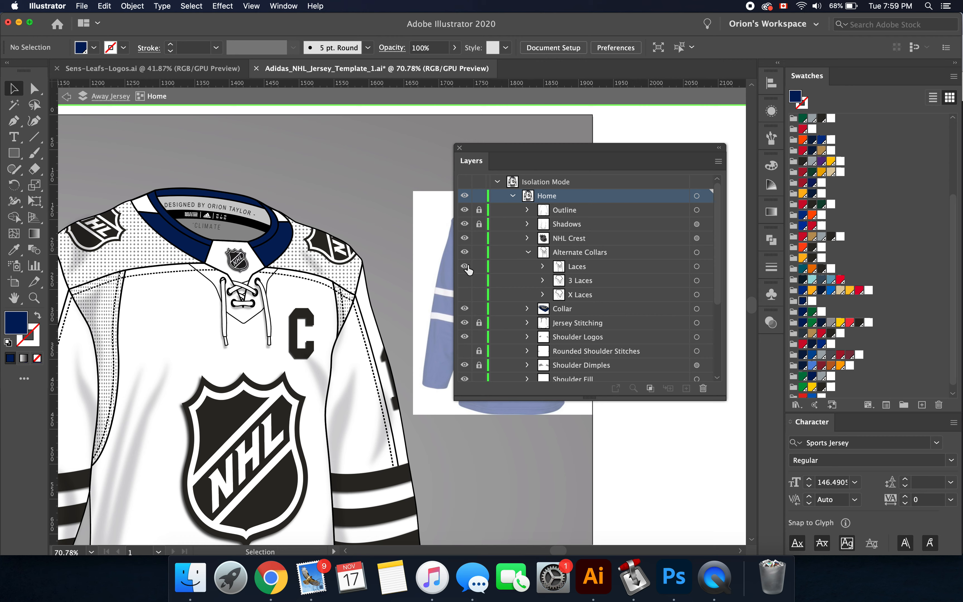
# Preview the 3 Laces and X Laces collar variants one at a time, and show the Laces version again
pyautogui.click(464, 266)
pyautogui.click(465, 280)
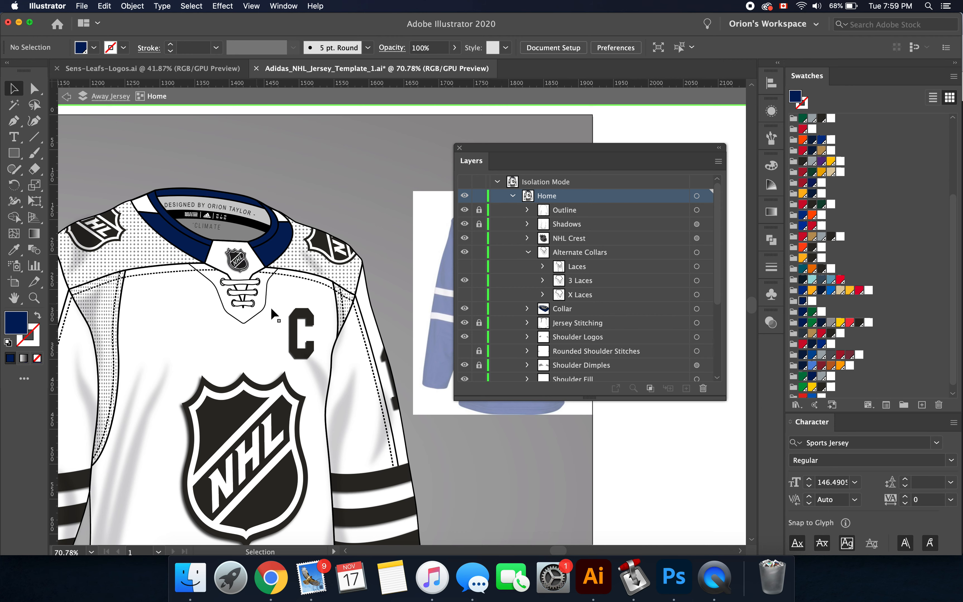
pyautogui.click(465, 294)
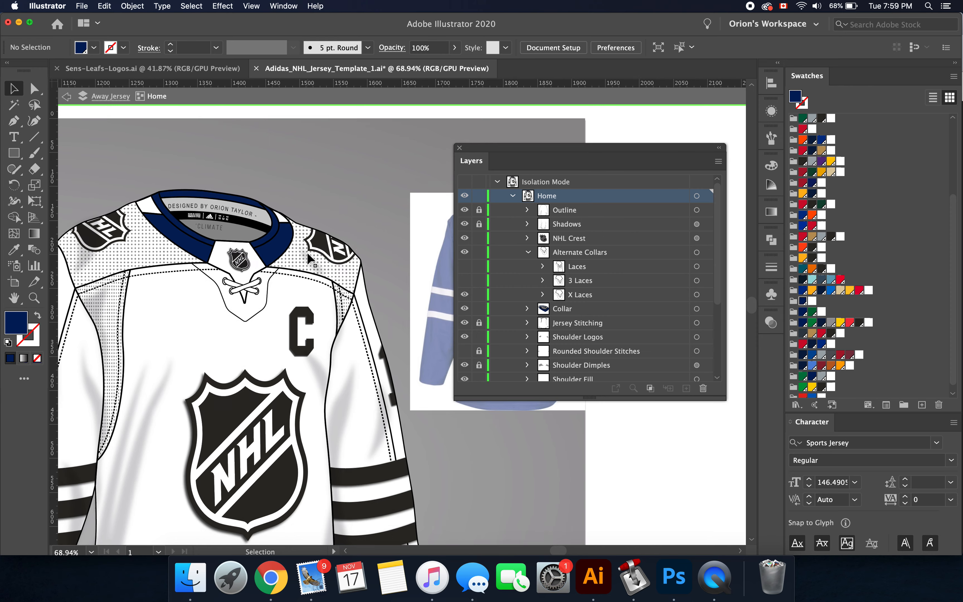
pyautogui.scroll(-3, 469, 286)
pyautogui.click(465, 295)
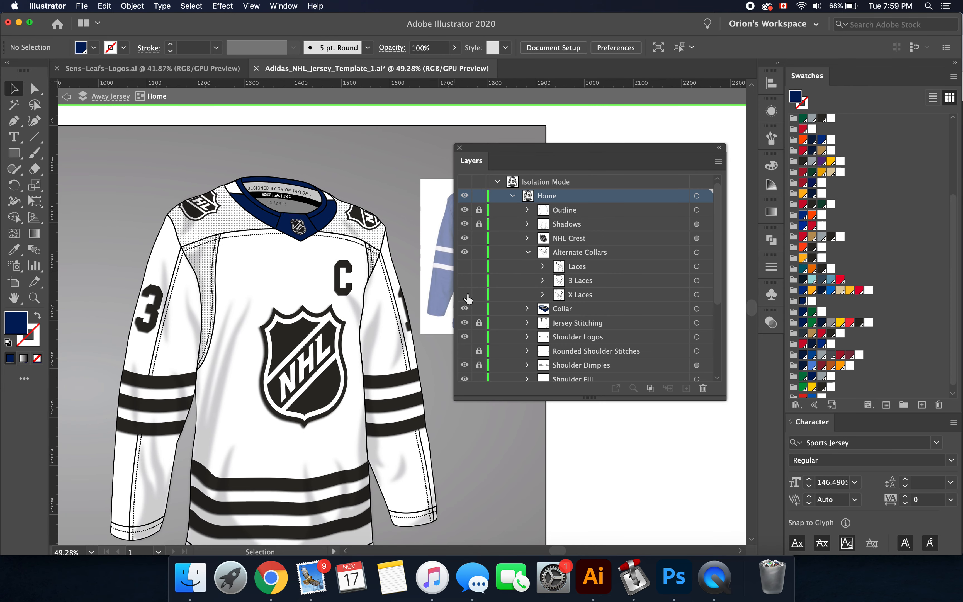
pyautogui.click(467, 268)
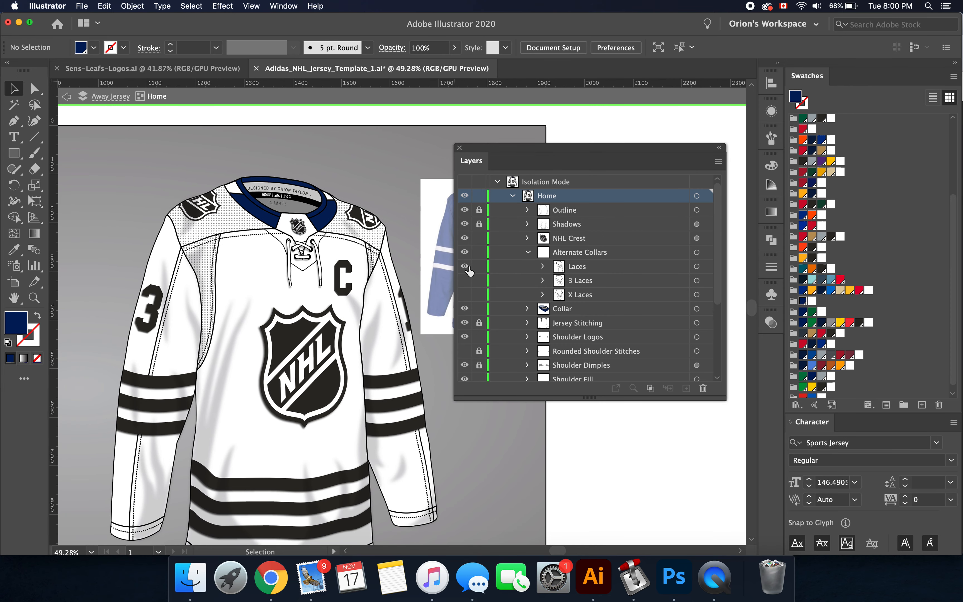
# Directly select the laced collar's centre front piece behind the NHL shield and fill it with the navy swatch
pyautogui.click(42, 95)
pyautogui.scroll(3, 312, 207)
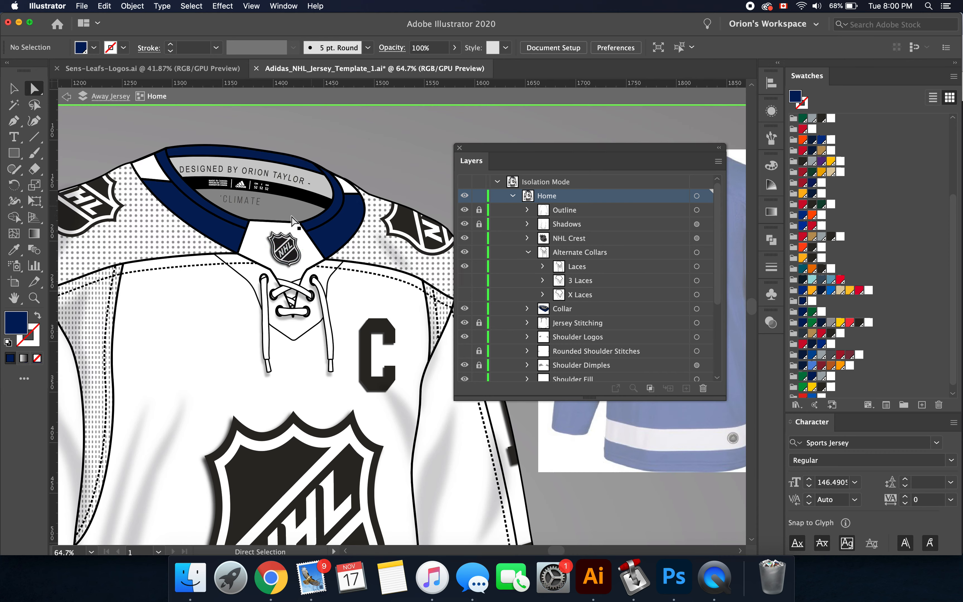
pyautogui.click(257, 242)
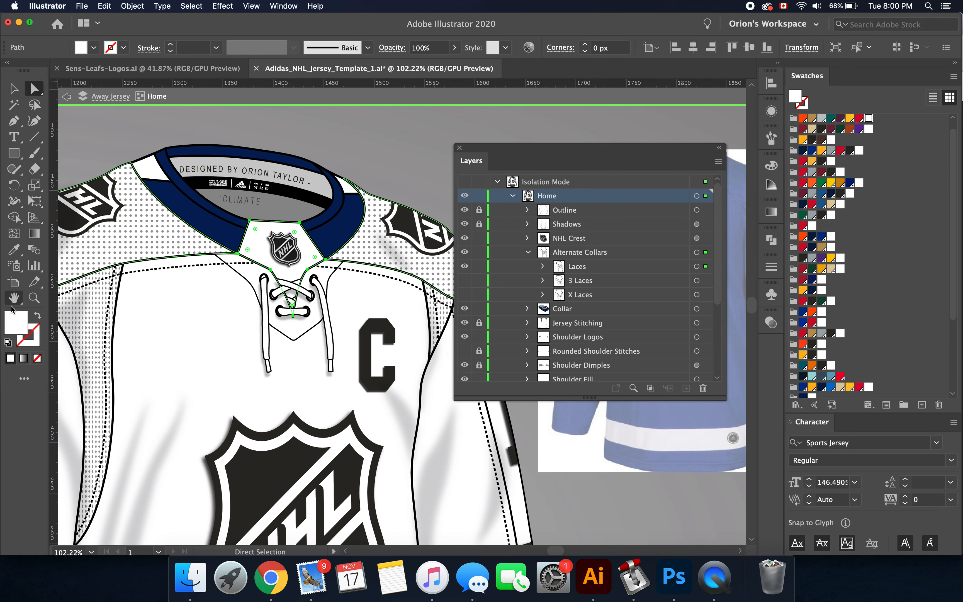
pyautogui.scroll(-3, 821, 318)
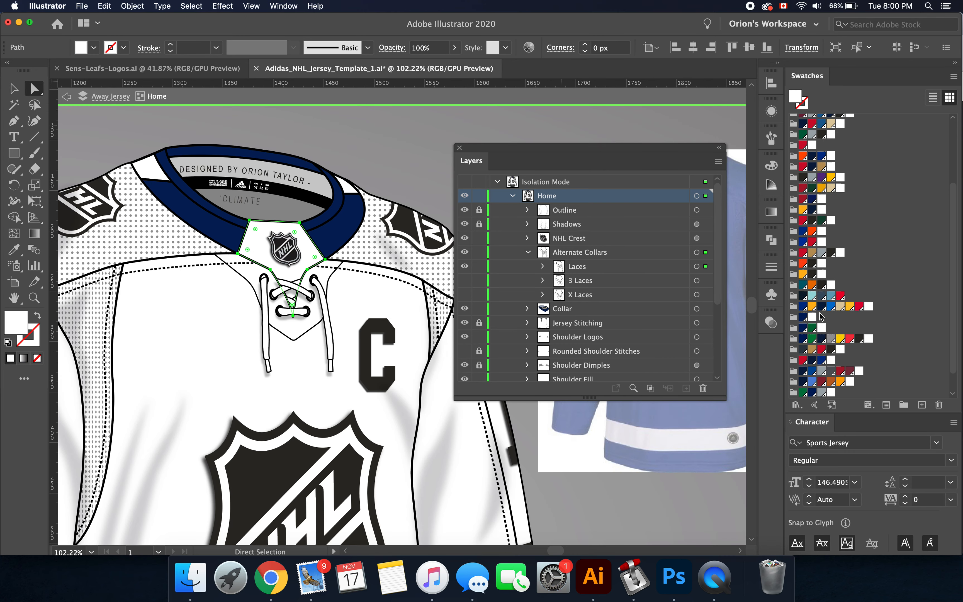
pyautogui.click(804, 328)
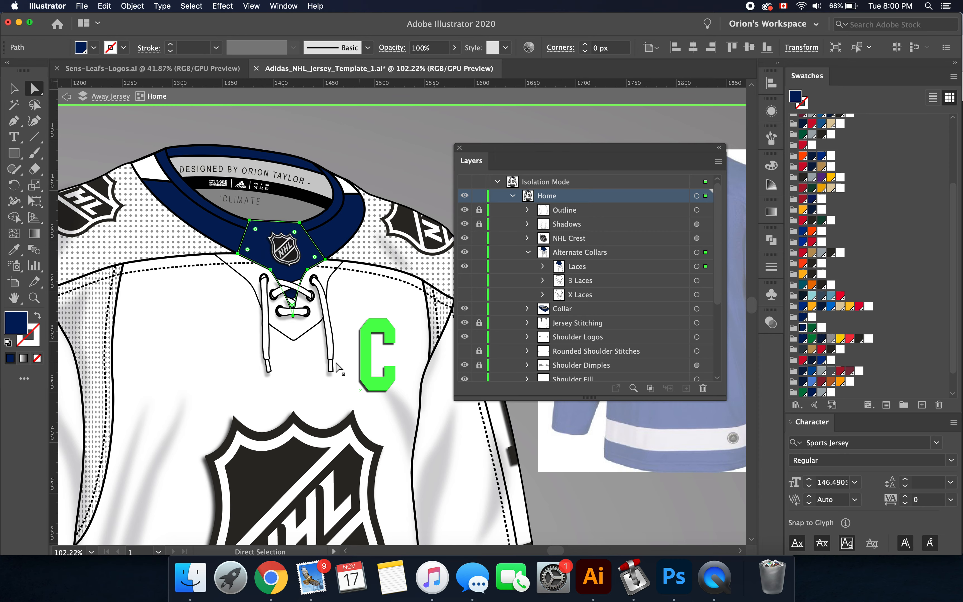
pyautogui.scroll(-3, 337, 360)
pyautogui.scroll(-2, 337, 363)
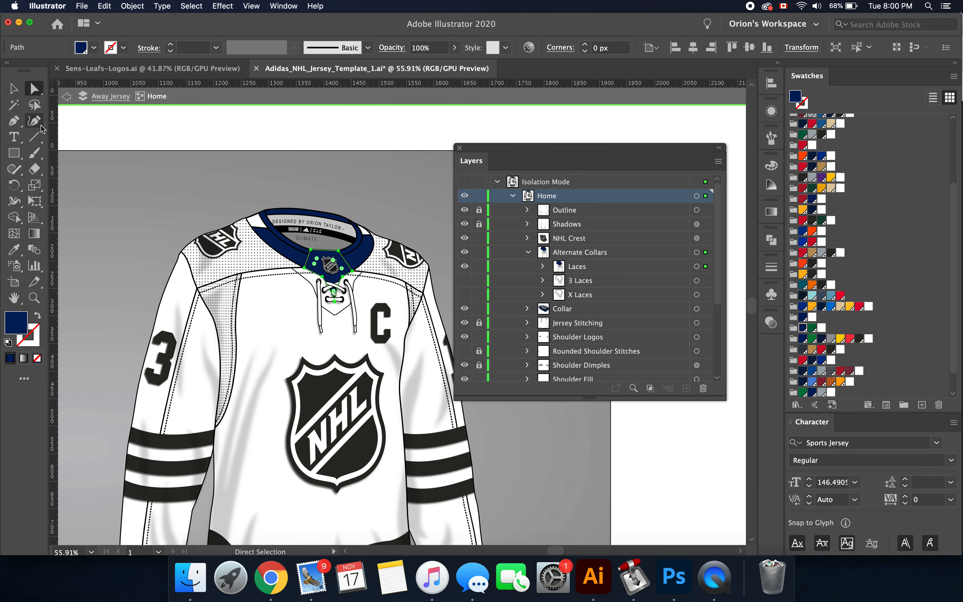
# Select the away jersey's Shoulder Fill group and fill it with the navy swatch
pyautogui.click(19, 94)
pyautogui.click(260, 263)
pyautogui.scroll(-2, 259, 263)
pyautogui.scroll(-4, 467, 282)
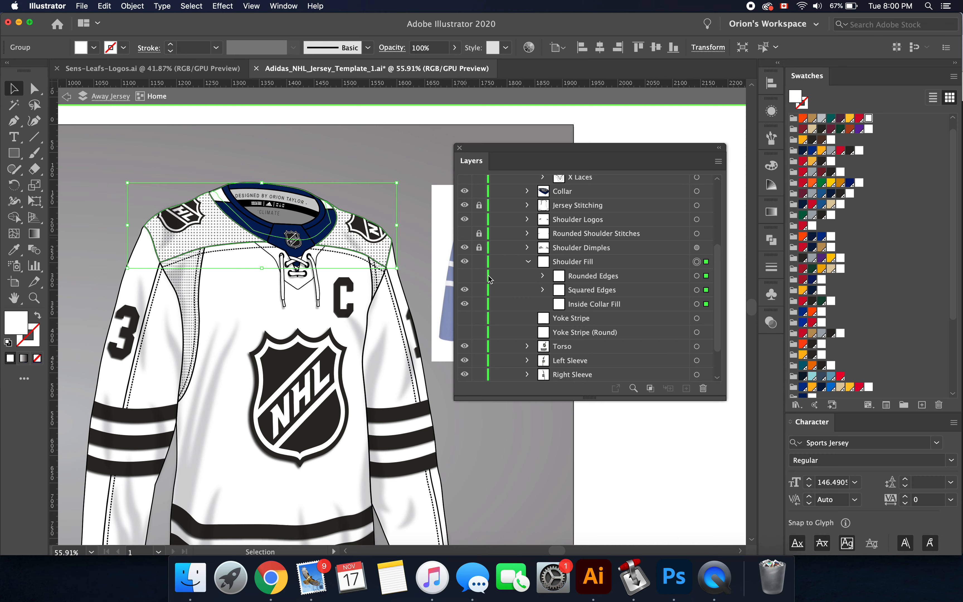
pyautogui.scroll(-5, 836, 191)
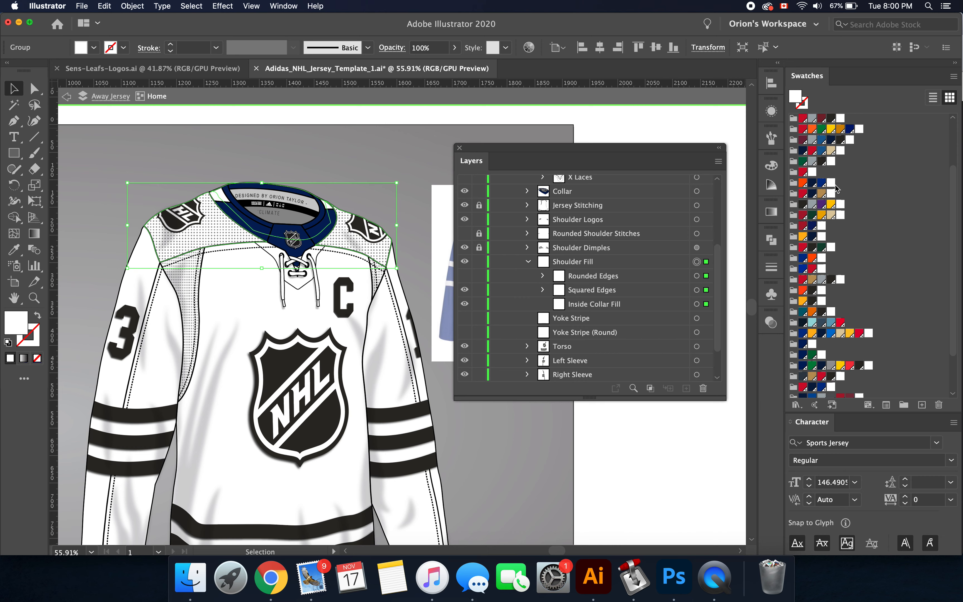
pyautogui.scroll(-5, 852, 320)
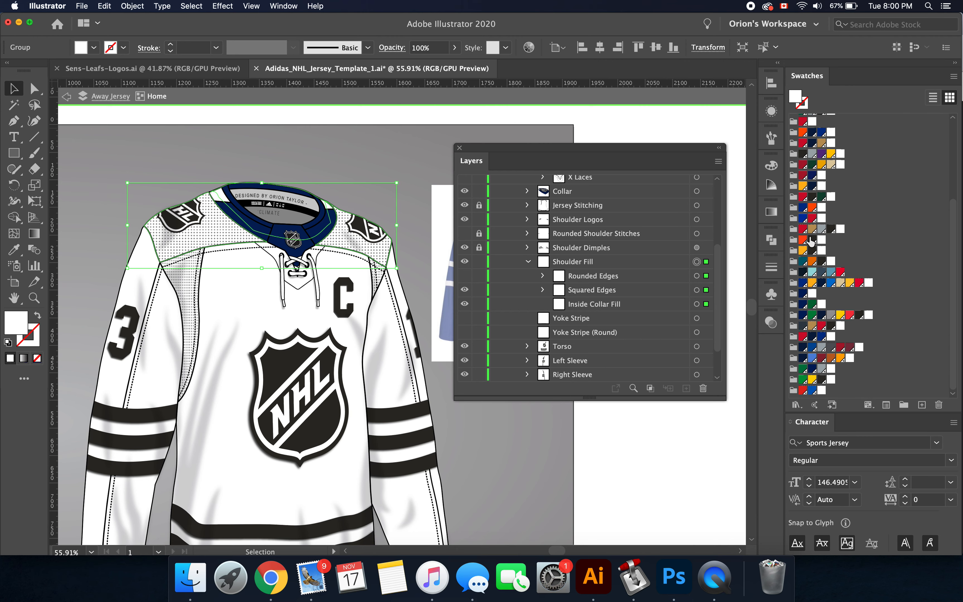
pyautogui.click(803, 305)
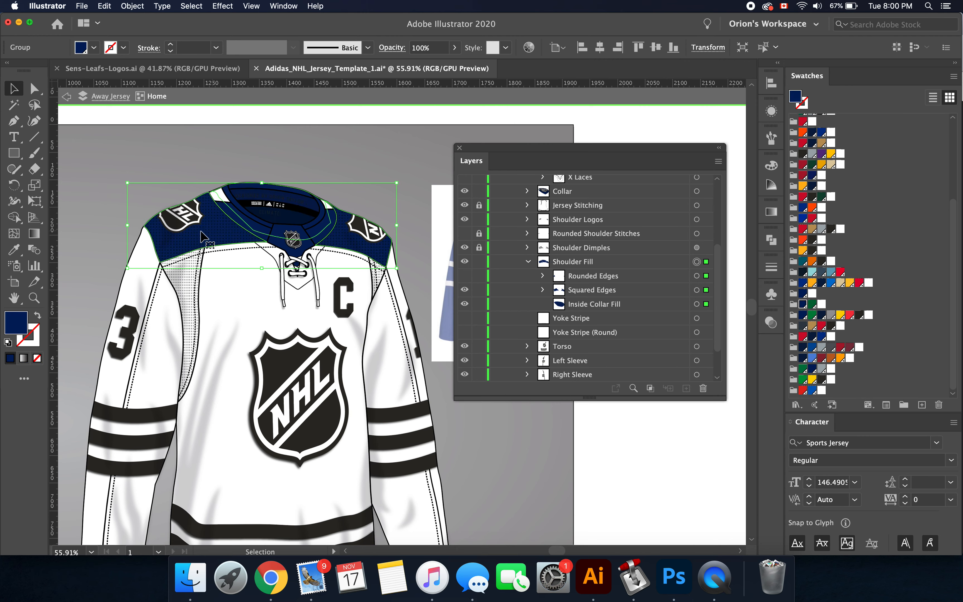
# Show the Rounded Edges versions of the shoulder fill and shoulder dimples, along with the Rounded Shoulder Stitches
pyautogui.click(465, 275)
pyautogui.scroll(8, 206, 257)
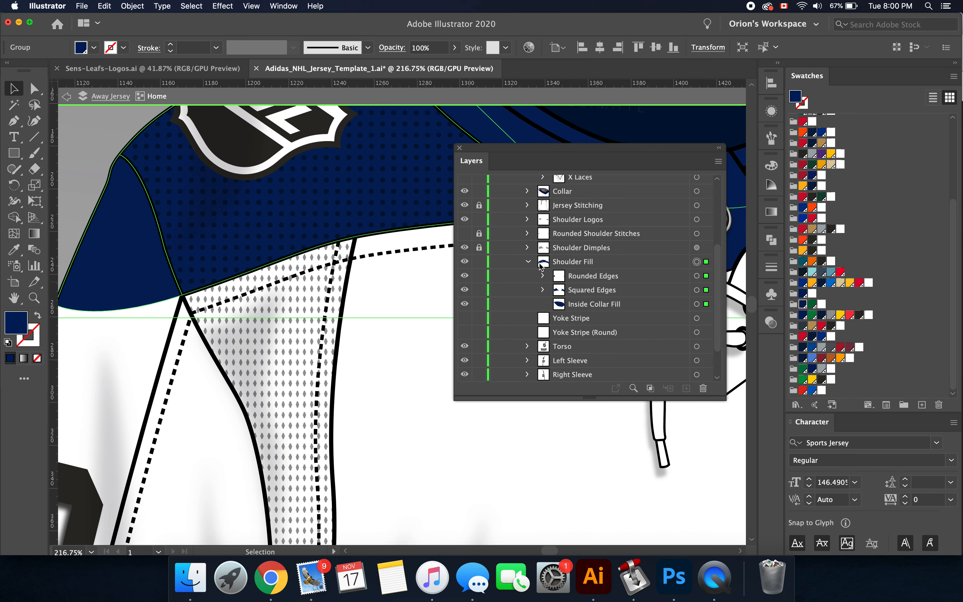
pyautogui.click(528, 248)
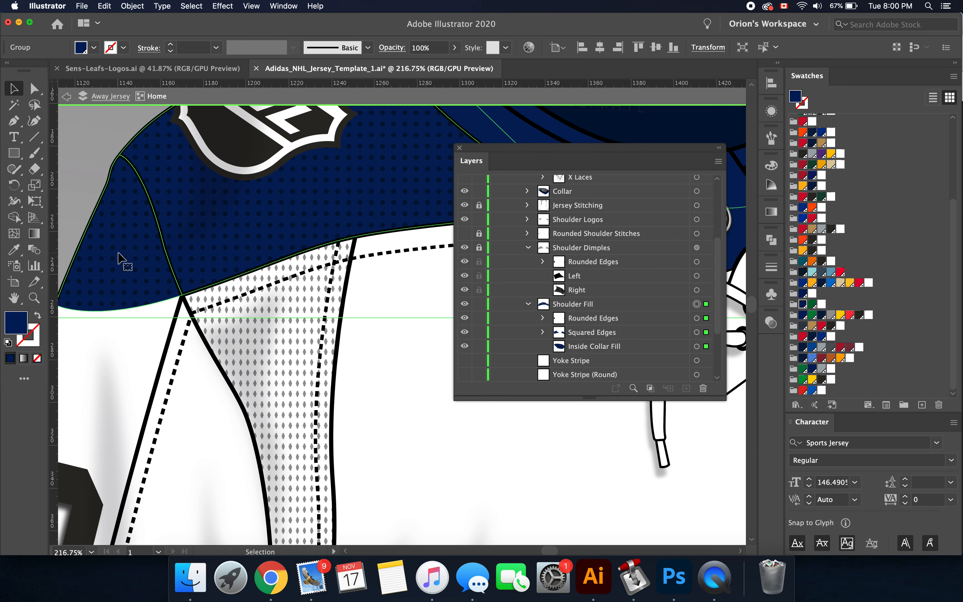
pyautogui.scroll(-3, 217, 239)
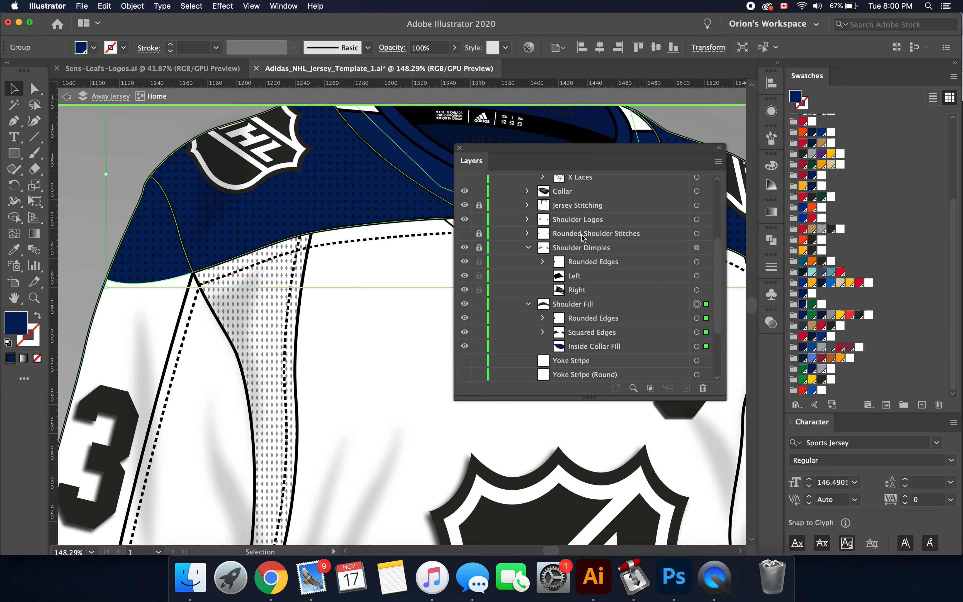
pyautogui.click(465, 234)
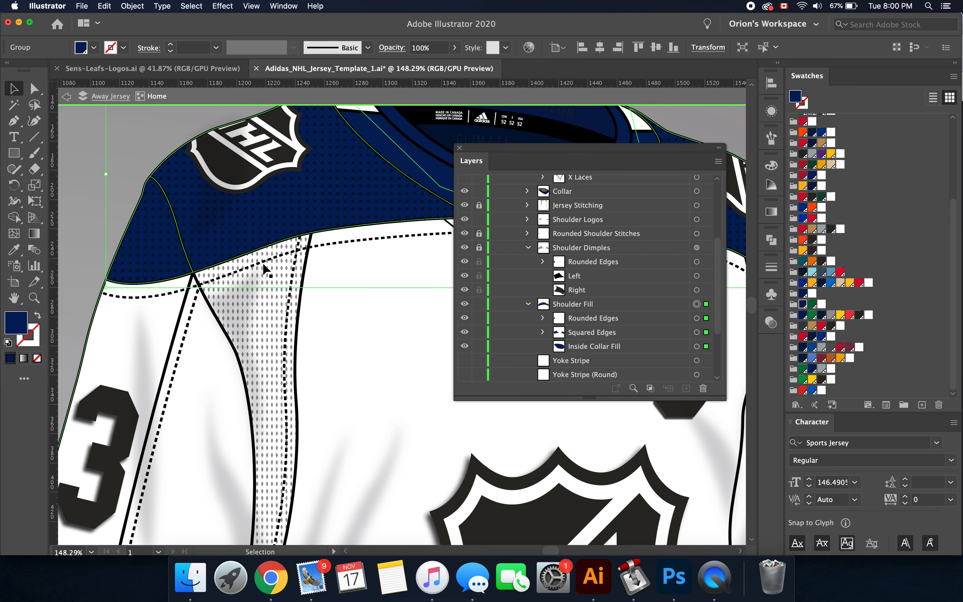
pyautogui.scroll(-1, 206, 290)
pyautogui.scroll(-10, 207, 291)
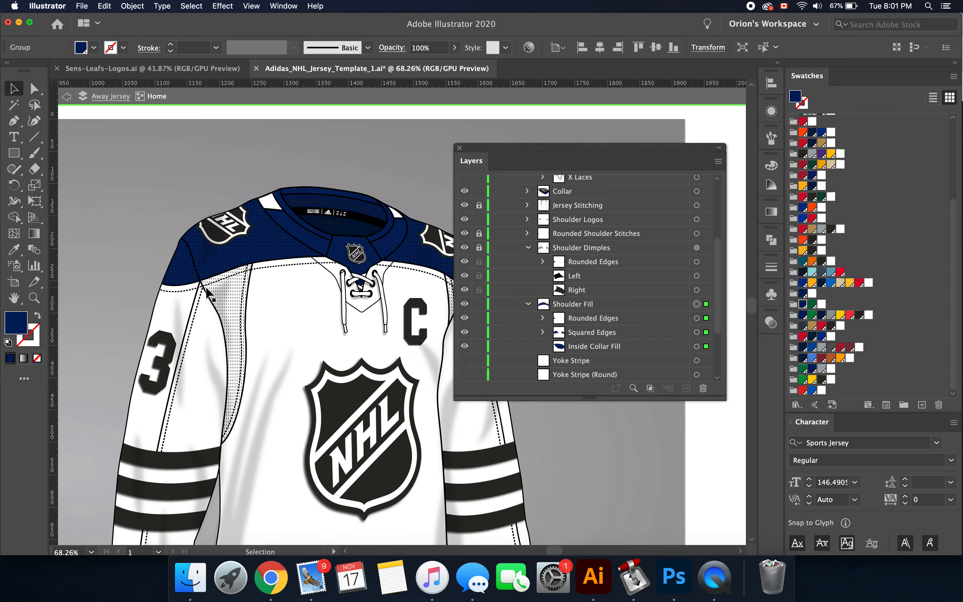
# Hide the rounded shoulder fill, rounded dimples and Rounded Shoulder Stitches
pyautogui.scroll(8, 185, 253)
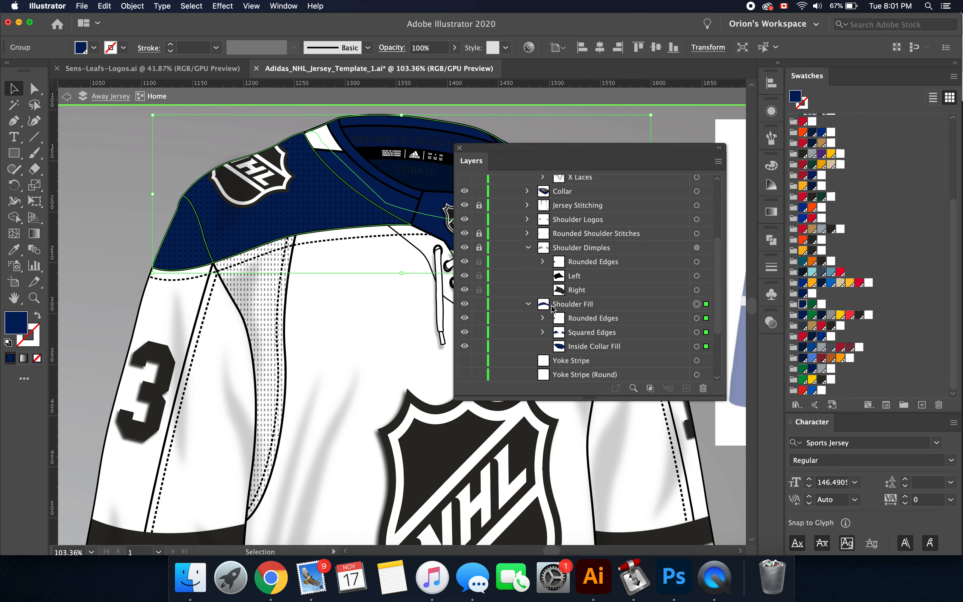
pyautogui.click(465, 318)
pyautogui.click(464, 261)
pyautogui.click(464, 235)
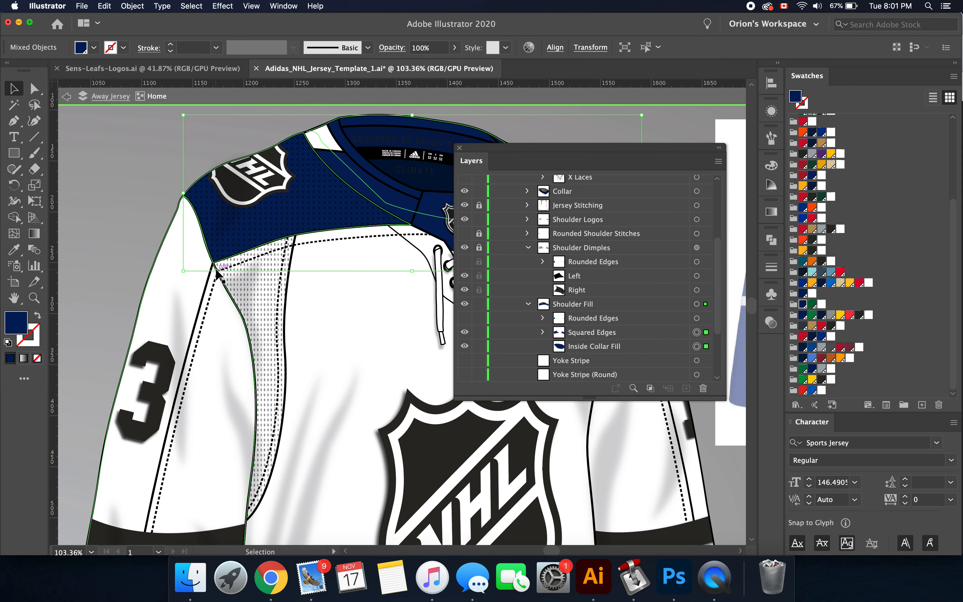
pyautogui.scroll(-5, 215, 268)
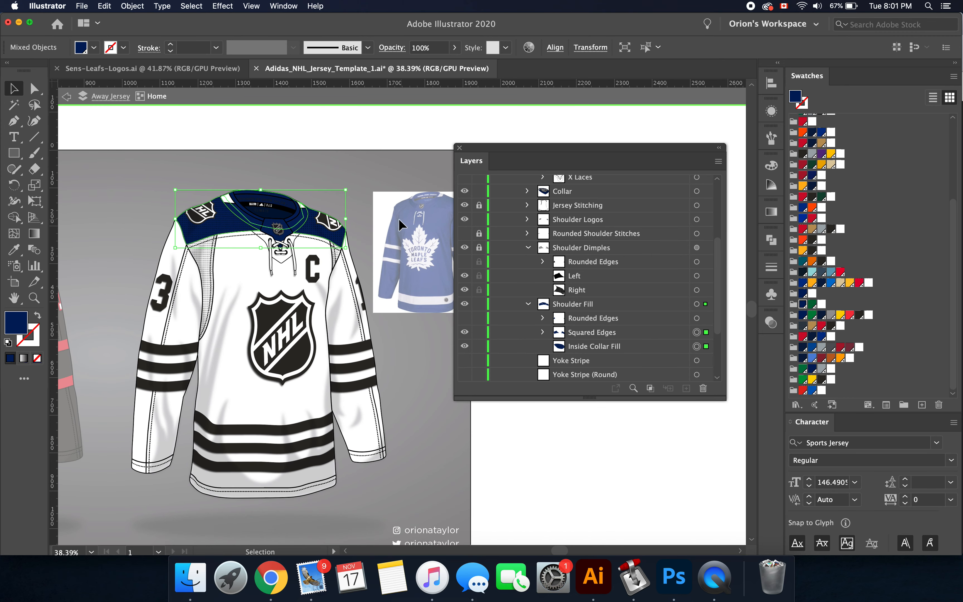
# Select the away jersey's Jersey Fill shape and fill it with the navy swatch
pyautogui.click(234, 269)
pyautogui.scroll(-6, 636, 371)
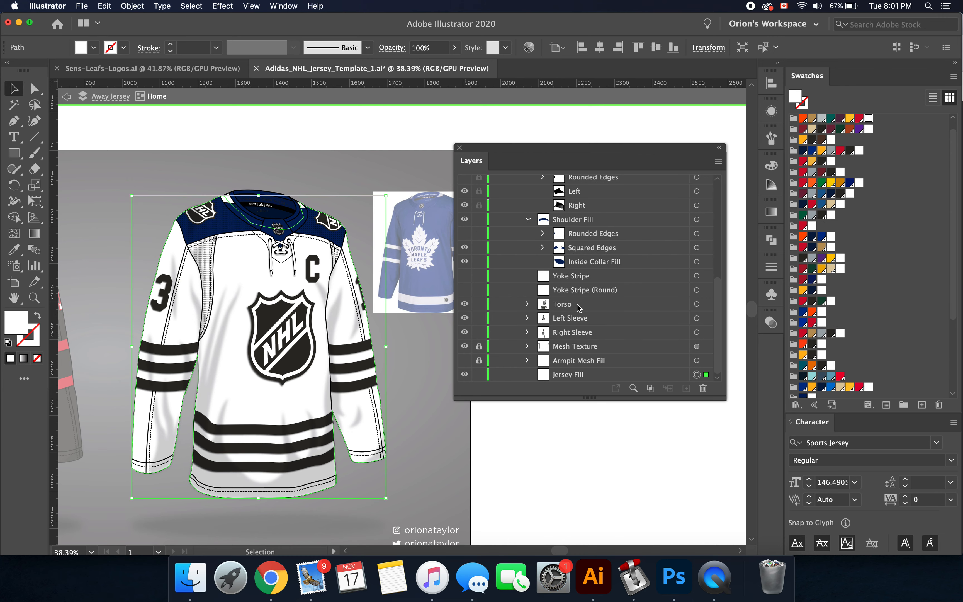
pyautogui.scroll(14, 579, 308)
pyautogui.scroll(-5, 818, 294)
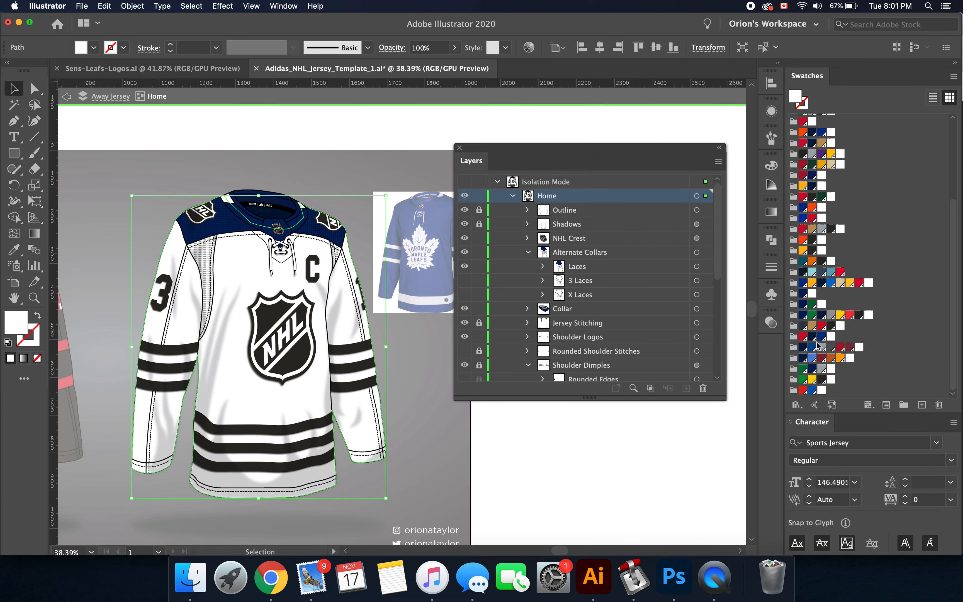
pyautogui.click(803, 305)
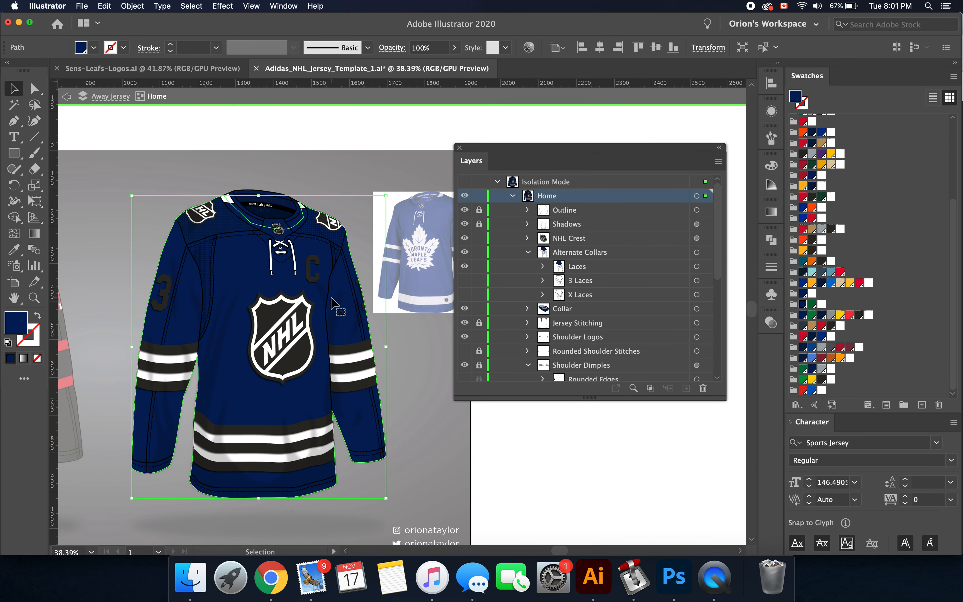
# Isolate the Left Sleeve group and set the stroke of its Top Stripe and Bottom Stripe to white
pyautogui.hscroll(5, 331, 298)
pyautogui.scroll(3, 274, 250)
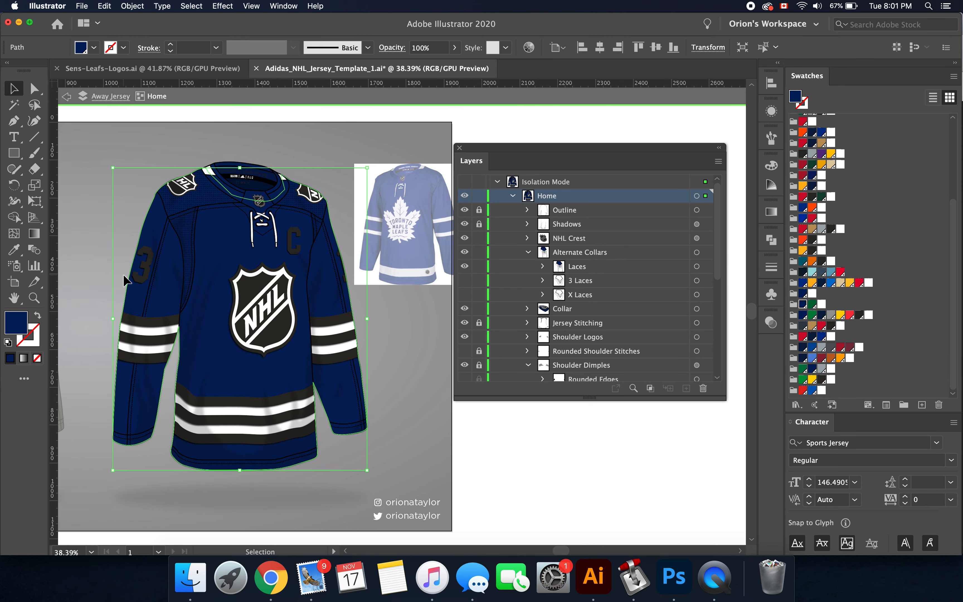
pyautogui.scroll(-3, 368, 260)
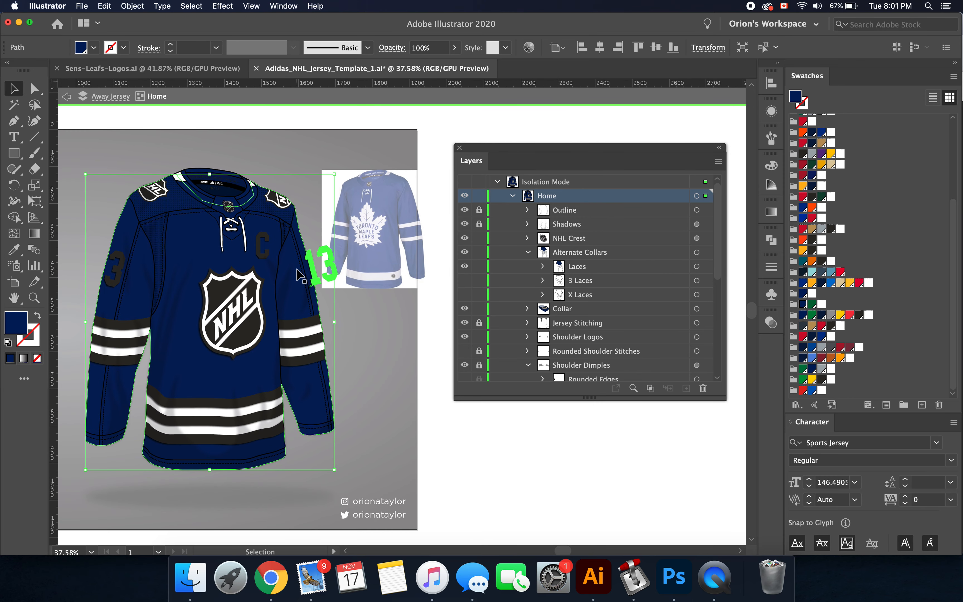
pyautogui.hscroll(-3, 167, 318)
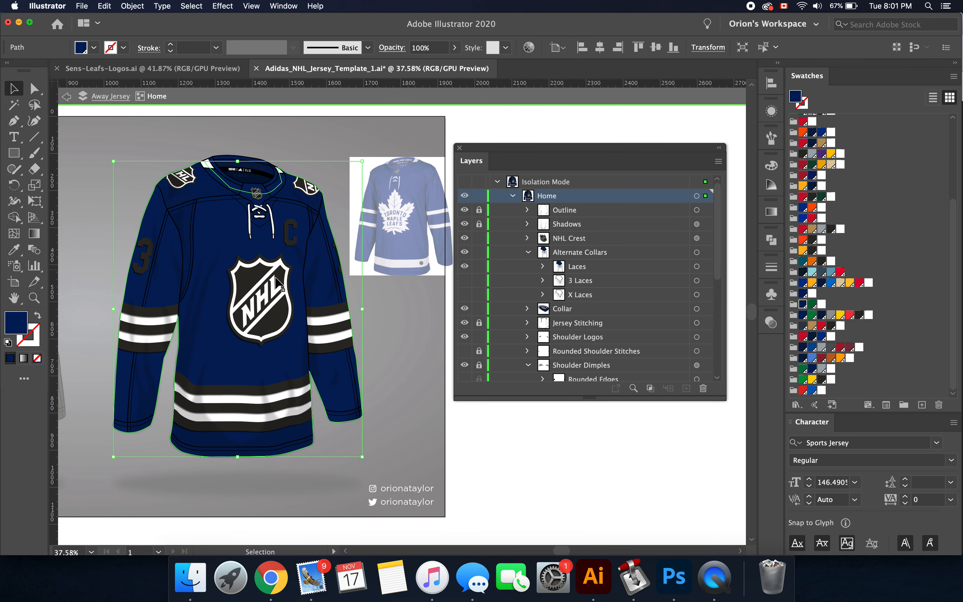
pyautogui.click(167, 318)
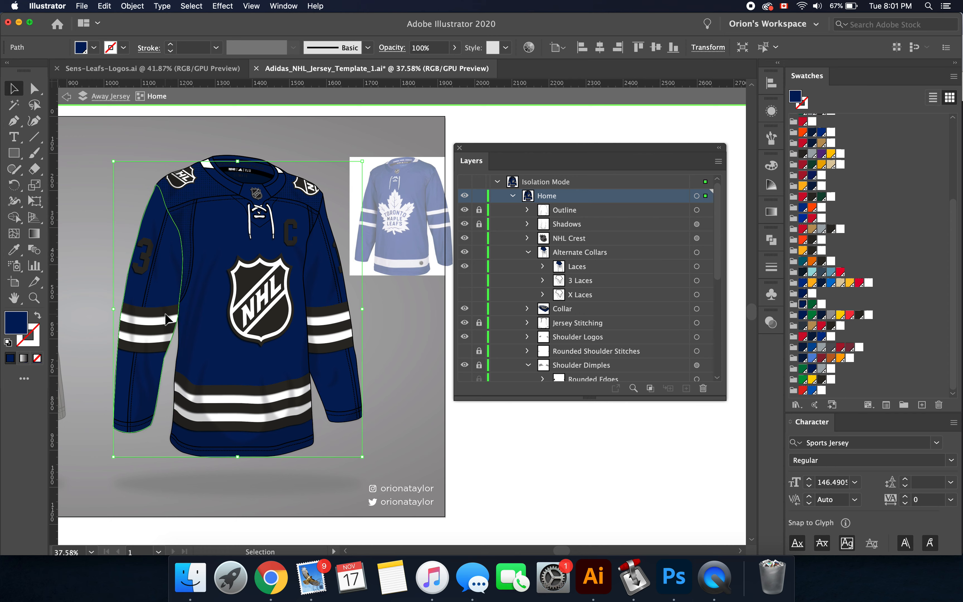
pyautogui.doubleClick(167, 318)
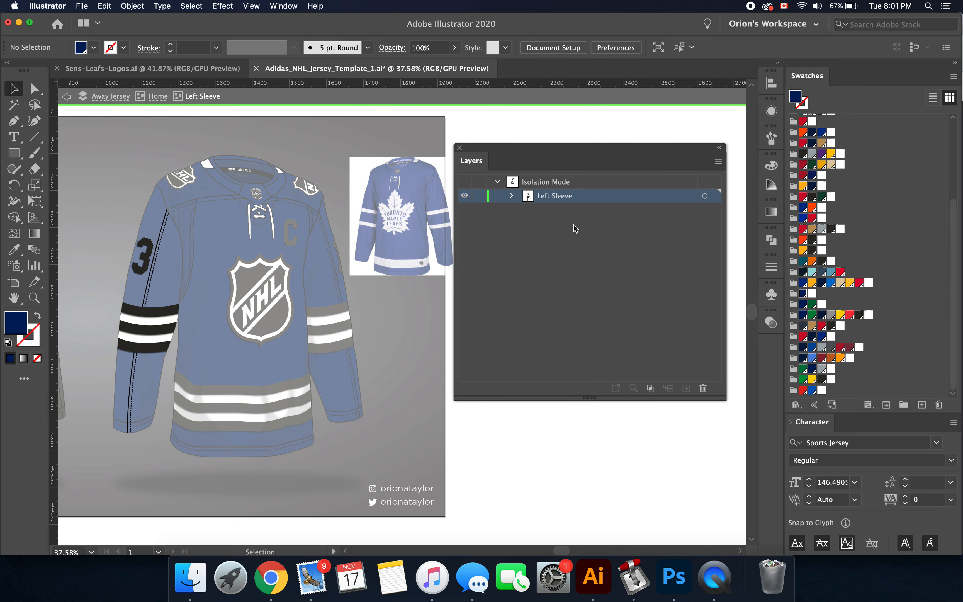
pyautogui.click(513, 197)
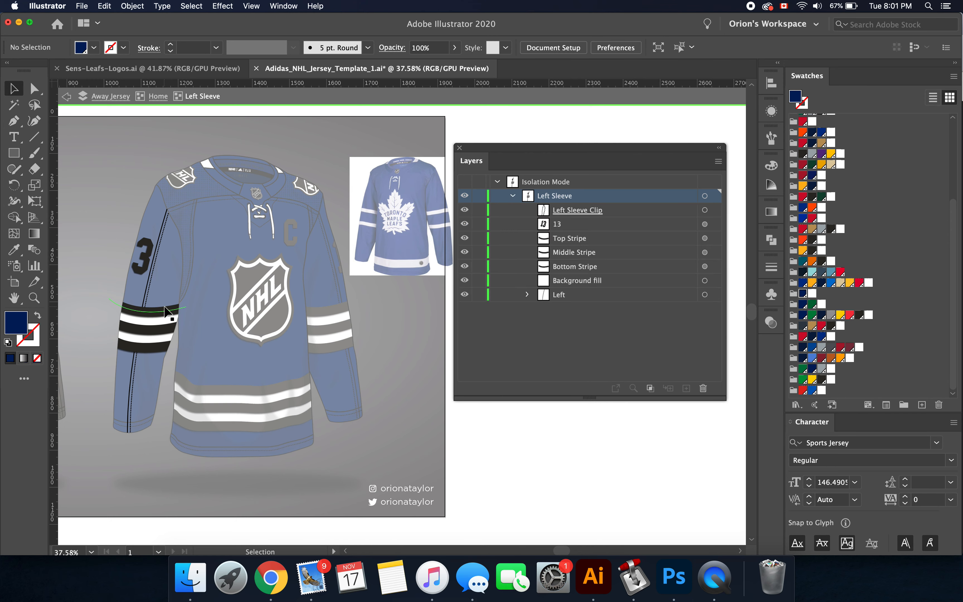
pyautogui.click(165, 314)
pyautogui.keyDown('shift'); pyautogui.click(160, 350); pyautogui.keyUp('shift')
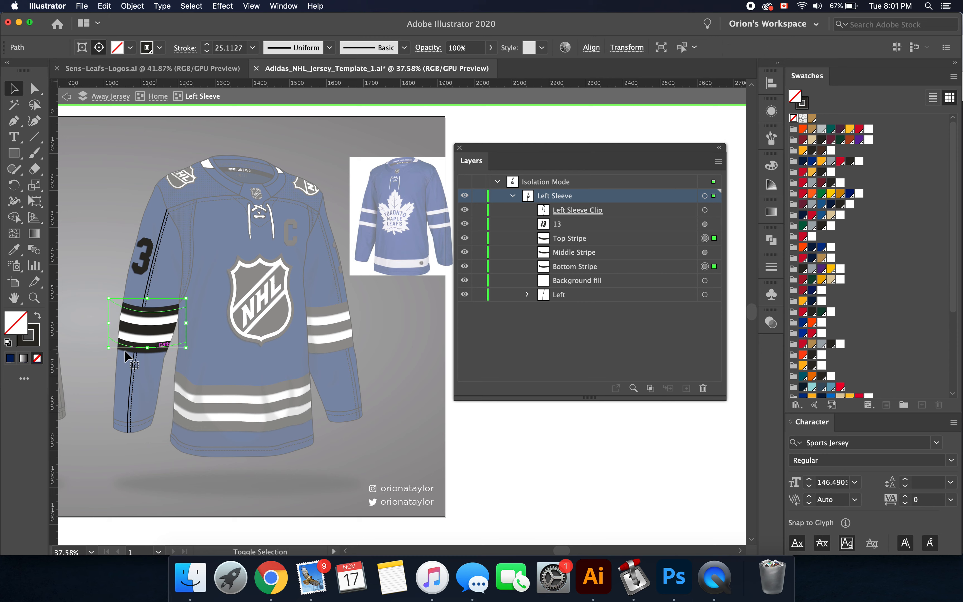
pyautogui.click(40, 334)
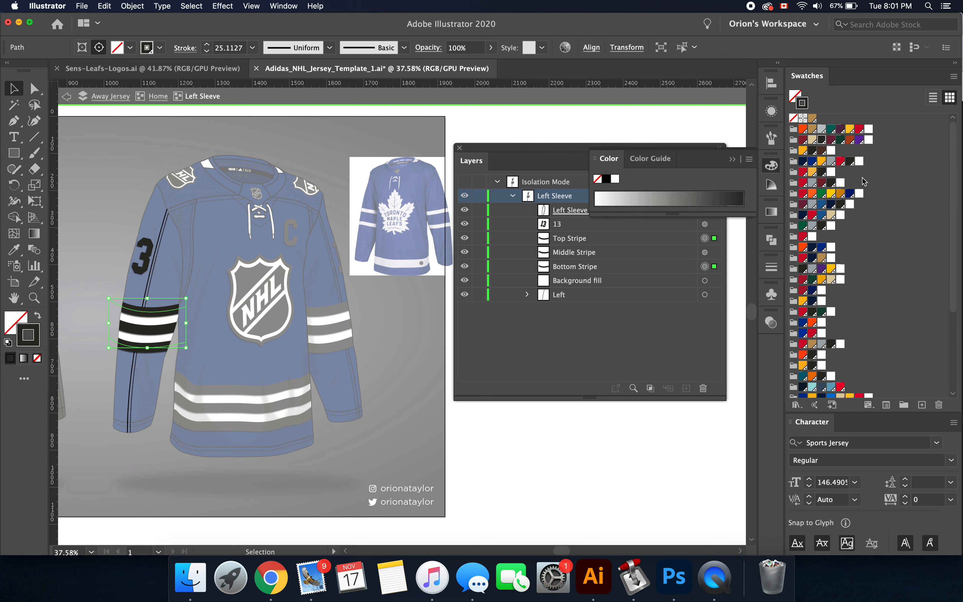
pyautogui.click(860, 163)
# Hide the left sleeve's Middle Stripe and fill the stripes' Background fill shape with navy
pyautogui.click(161, 327)
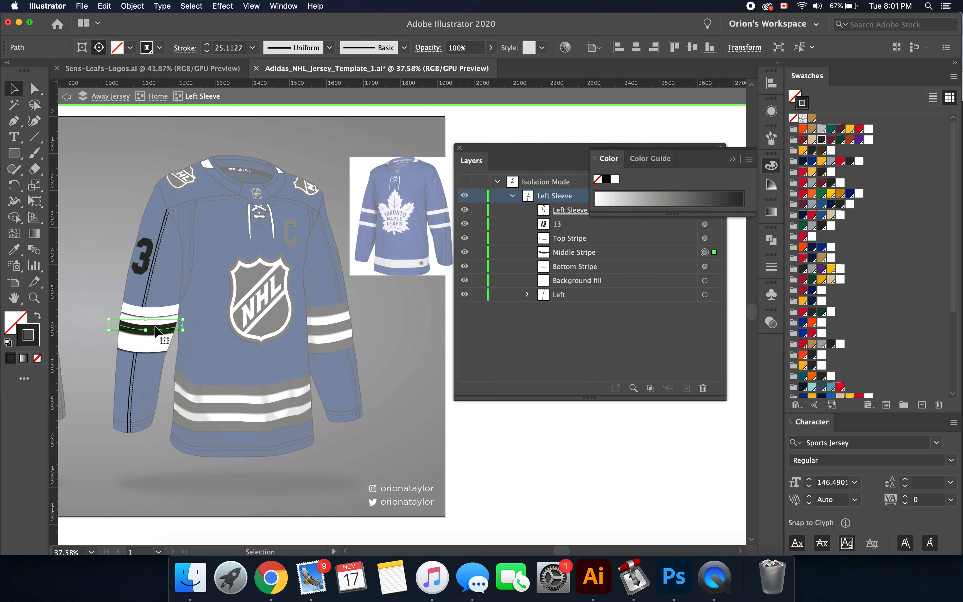
pyautogui.click(465, 252)
pyautogui.click(161, 338)
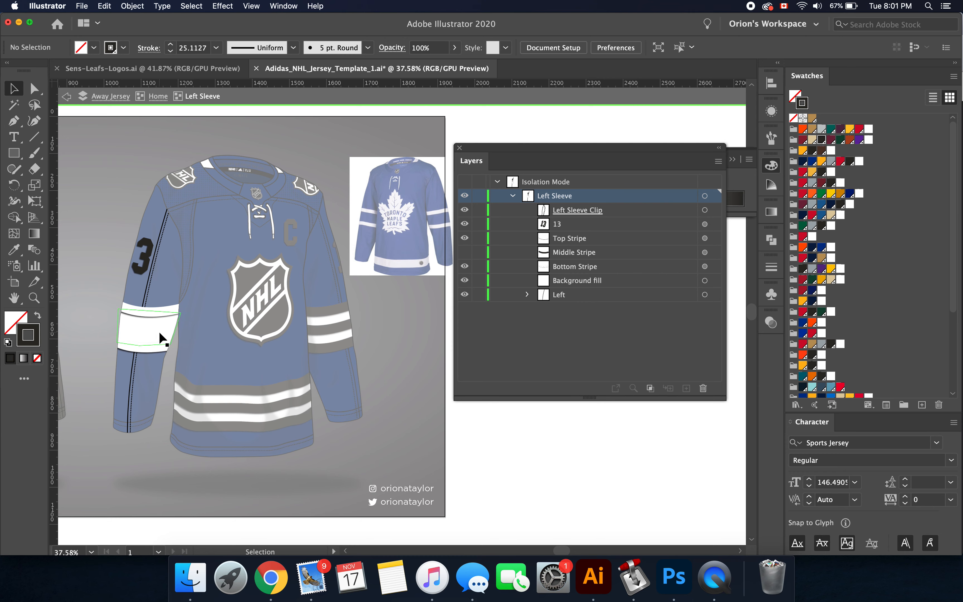
pyautogui.click(13, 319)
pyautogui.scroll(-2, 812, 324)
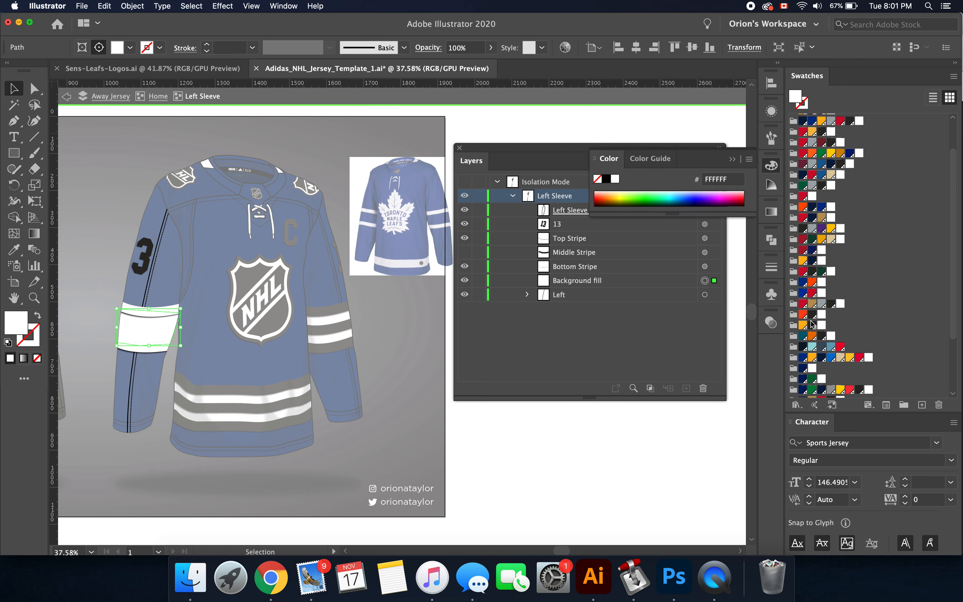
pyautogui.click(808, 368)
# Fill the left sleeve's number 13 with white and leave isolation mode
pyautogui.click(149, 245)
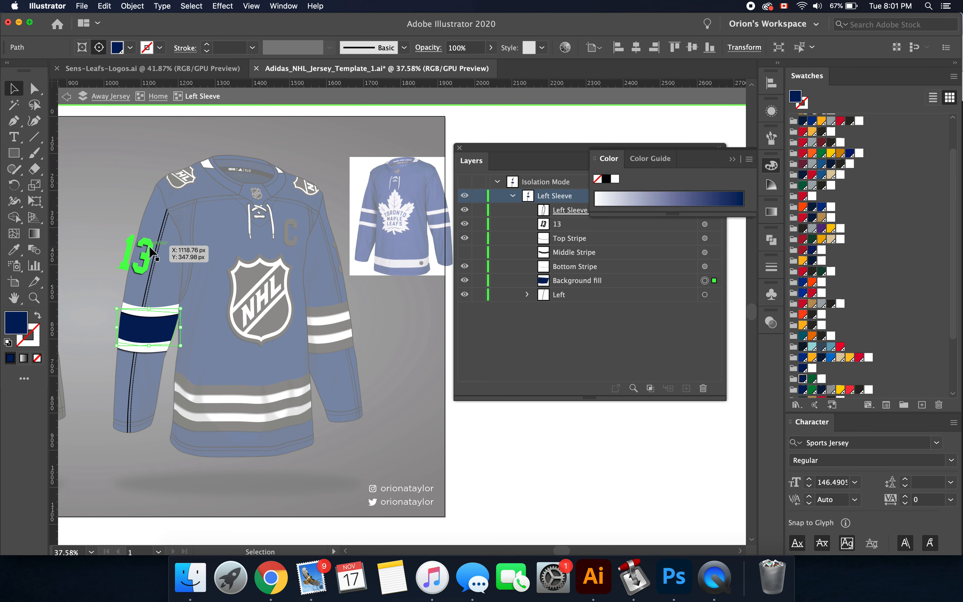
pyautogui.click(859, 171)
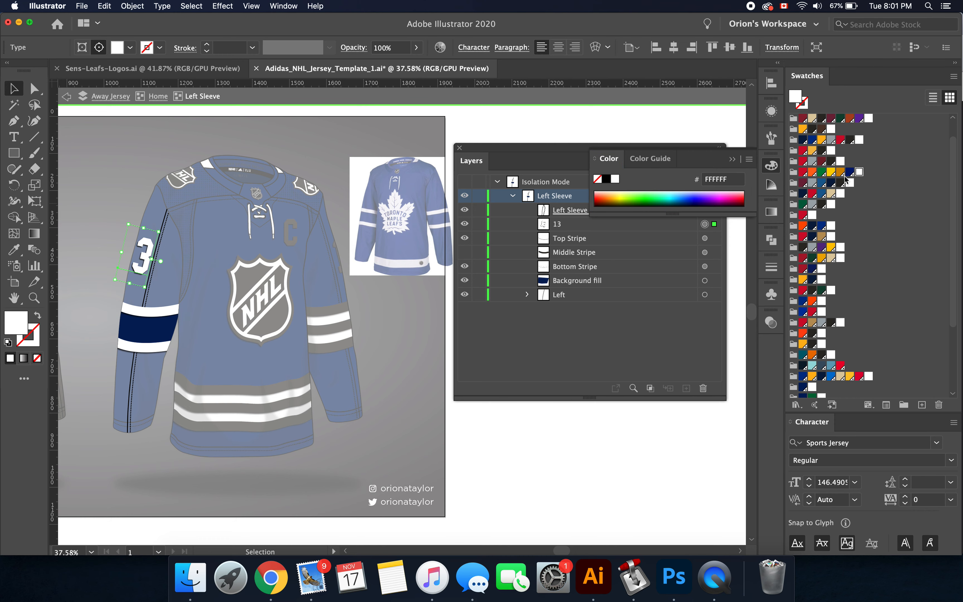
pyautogui.scroll(-1, 320, 372)
pyautogui.scroll(-3, 319, 370)
pyautogui.doubleClick(378, 361)
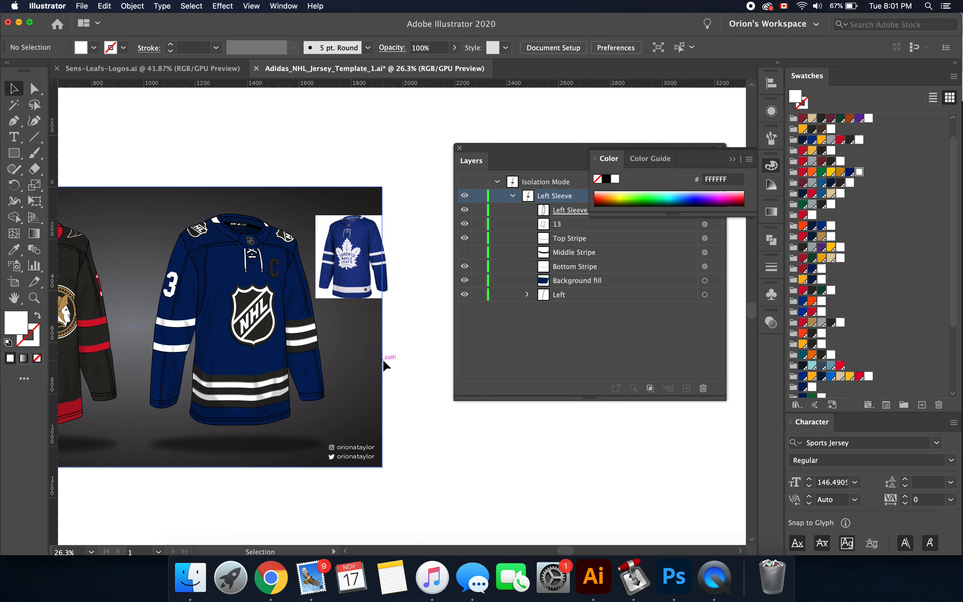
# Isolate the Shoulder Logos group, delete both NHL shoulder logos and leave isolation mode
pyautogui.scroll(1, 187, 241)
pyautogui.scroll(4, 190, 241)
pyautogui.doubleClick(210, 225)
pyautogui.click(199, 220)
pyautogui.doubleClick(199, 219)
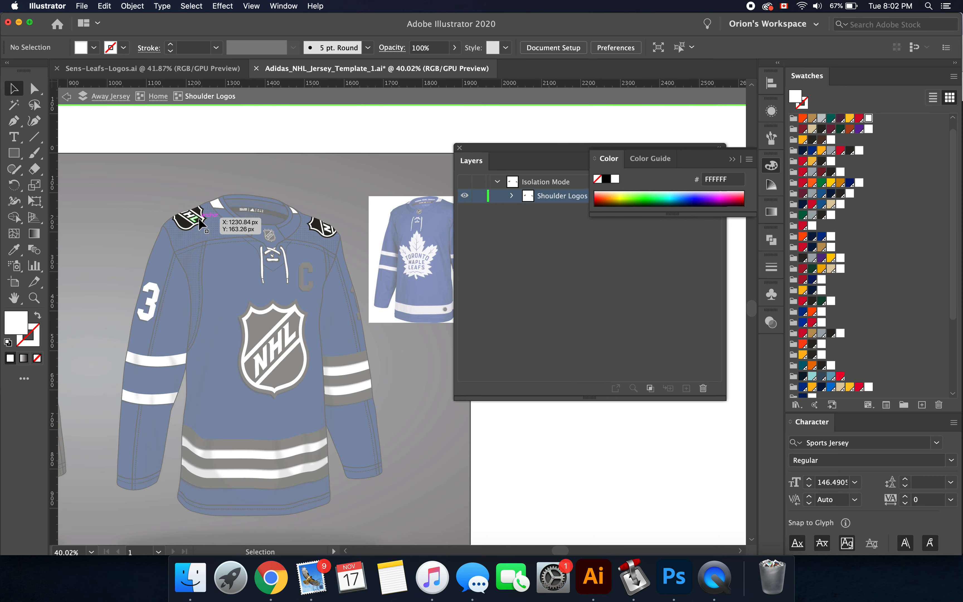
pyautogui.keyDown('shift'); pyautogui.click(322, 231); pyautogui.keyUp('shift')
pyautogui.press('Delete')
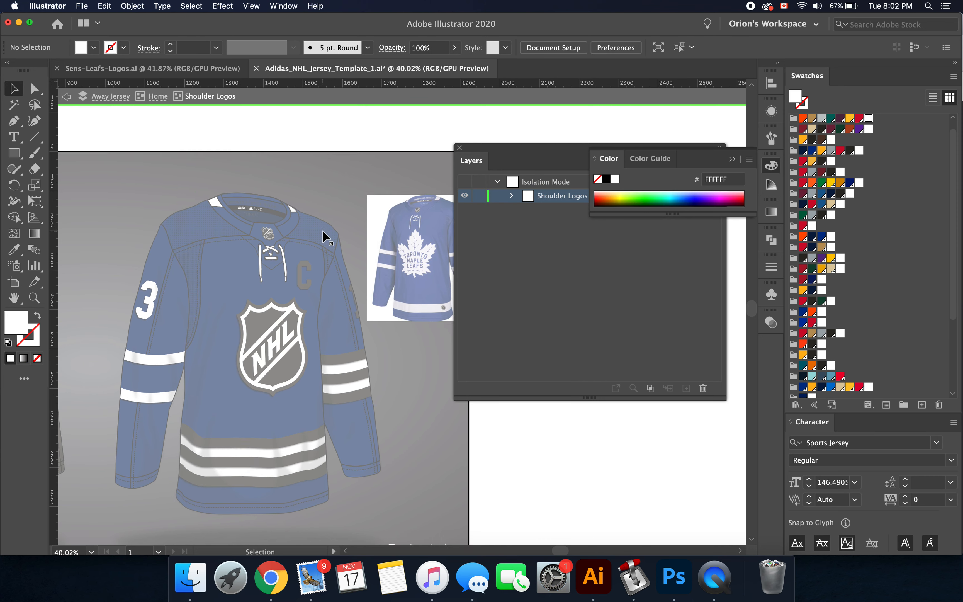
pyautogui.scroll(-2, 278, 239)
pyautogui.hscroll(2, 279, 239)
pyautogui.doubleClick(259, 236)
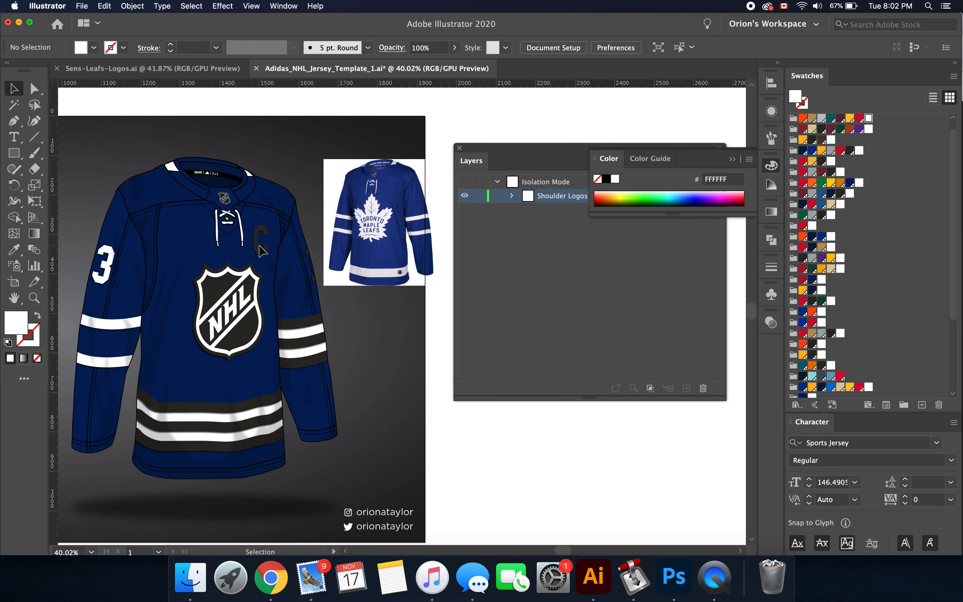
# Isolate the Right Sleeve group and set the stroke of its Top Stripe and Bottom Stripe to white
pyautogui.click(310, 329)
pyautogui.doubleClick(310, 329)
pyautogui.click(310, 328)
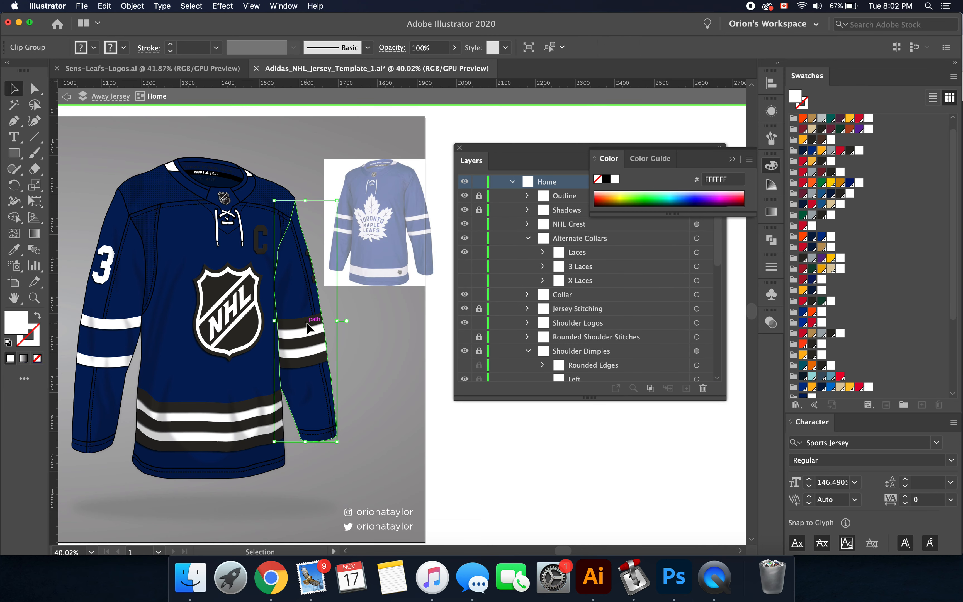
pyautogui.doubleClick(308, 329)
pyautogui.click(310, 329)
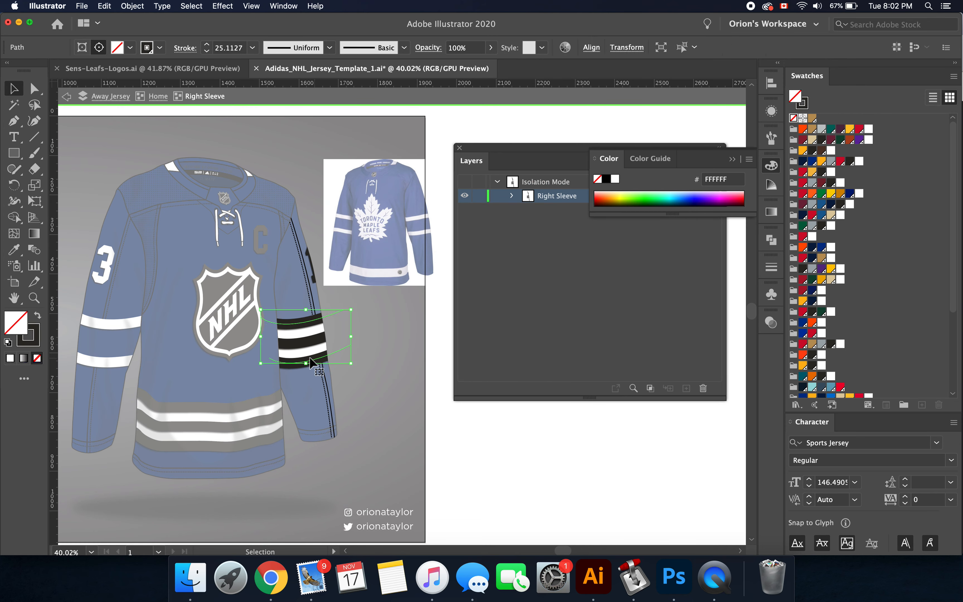
pyautogui.click(39, 335)
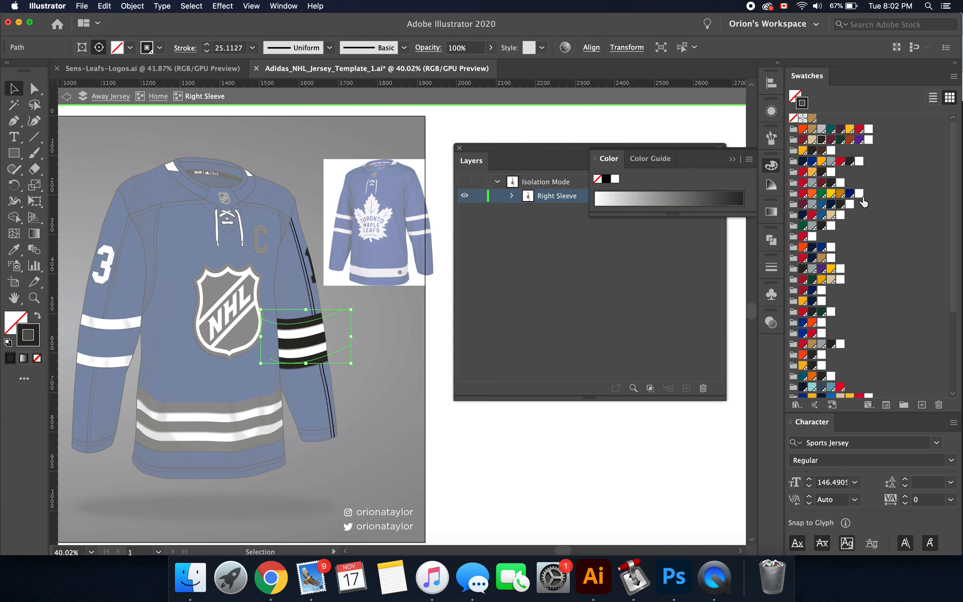
pyautogui.click(861, 195)
# Hide the right sleeve's Middle Stripe and fill the stripes' Background Fill shape with navy
pyautogui.click(319, 340)
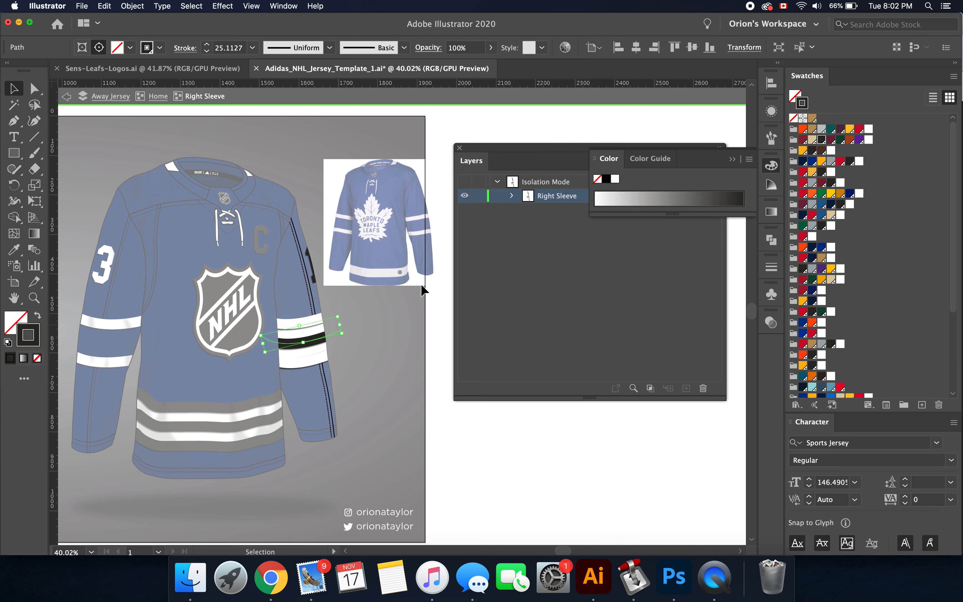
pyautogui.click(513, 195)
pyautogui.click(465, 252)
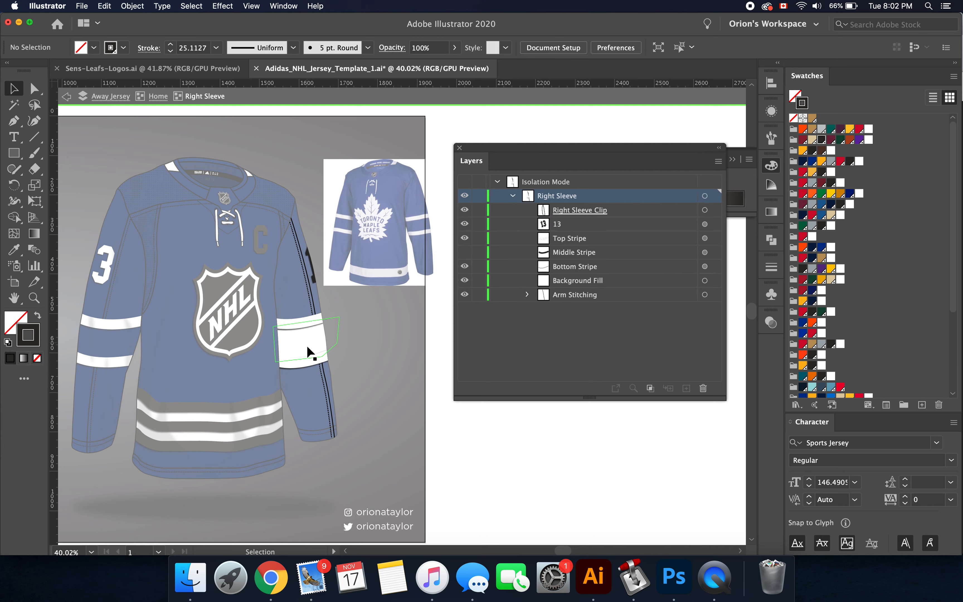
pyautogui.click(307, 342)
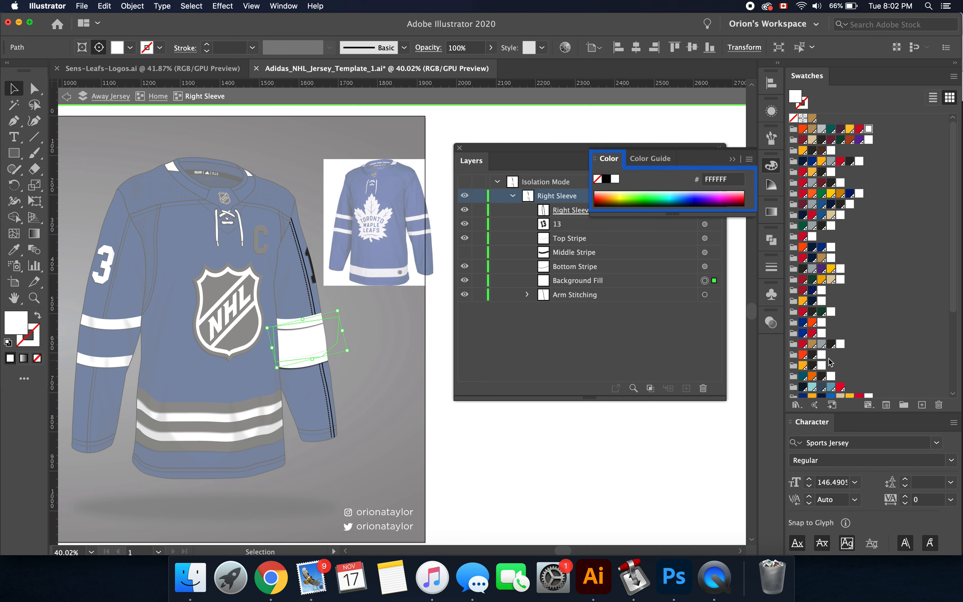
pyautogui.scroll(-3, 831, 362)
pyautogui.click(804, 366)
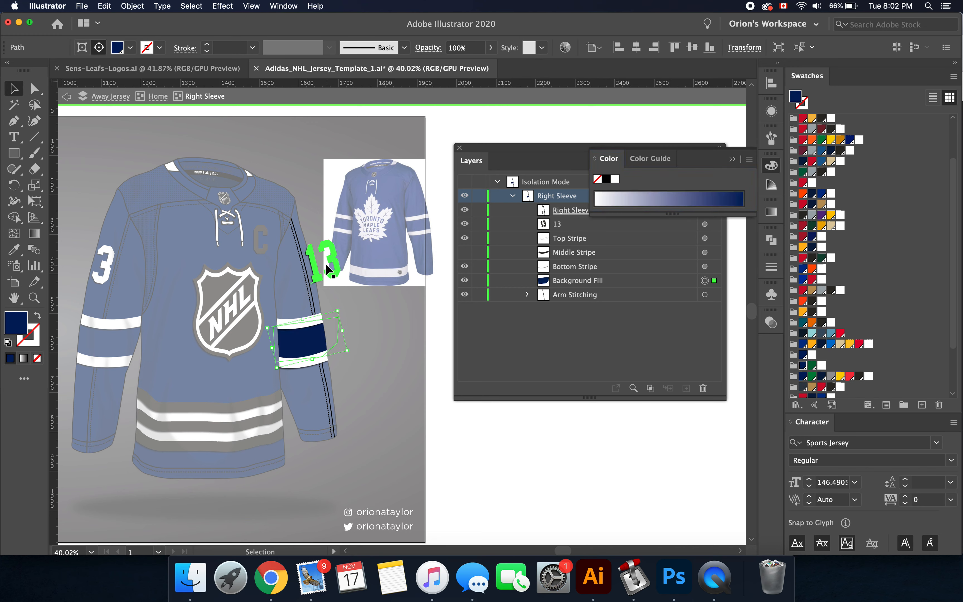
# Fill the right sleeve's number 13 with white and leave isolation mode
pyautogui.click(324, 260)
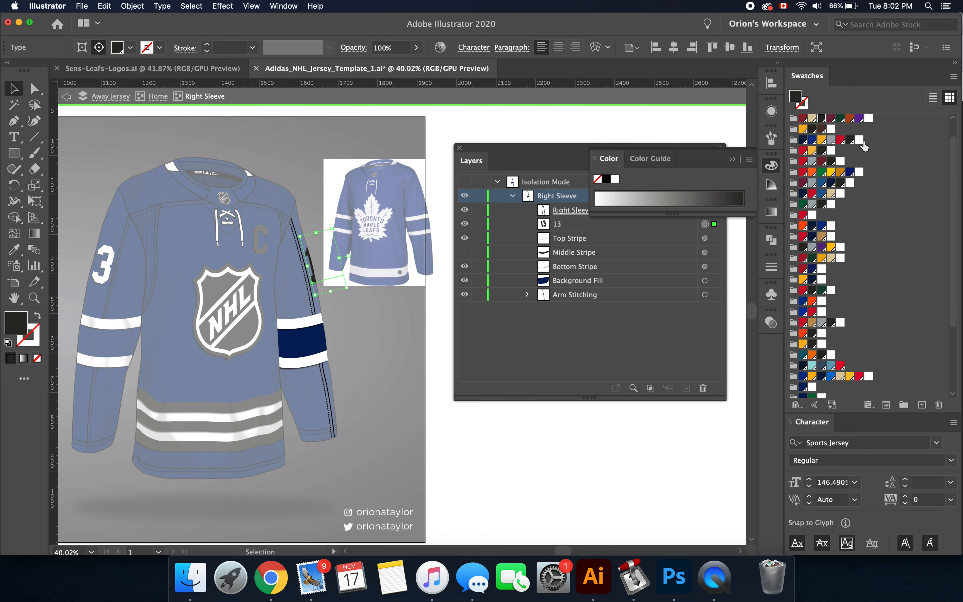
pyautogui.click(860, 140)
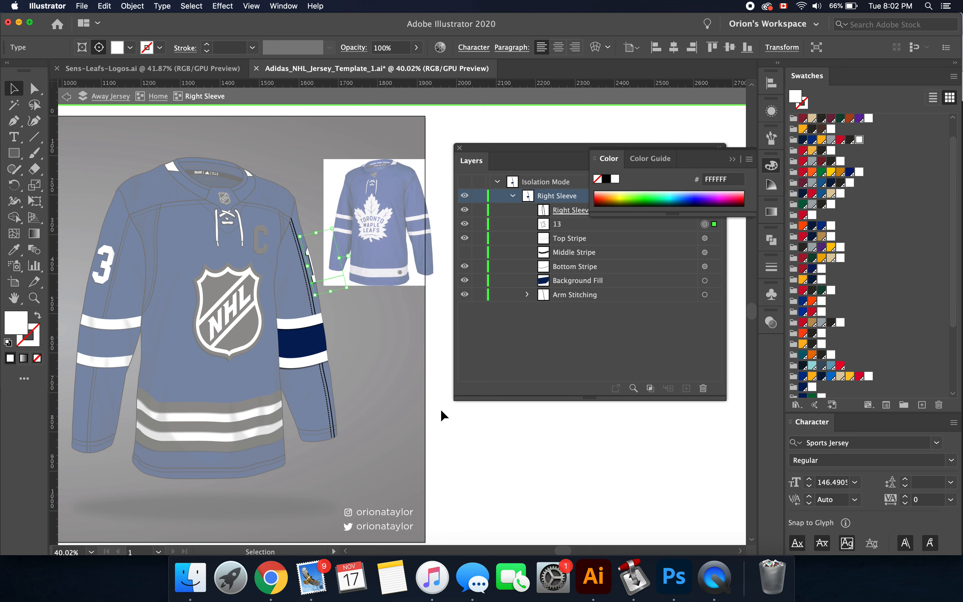
pyautogui.doubleClick(445, 432)
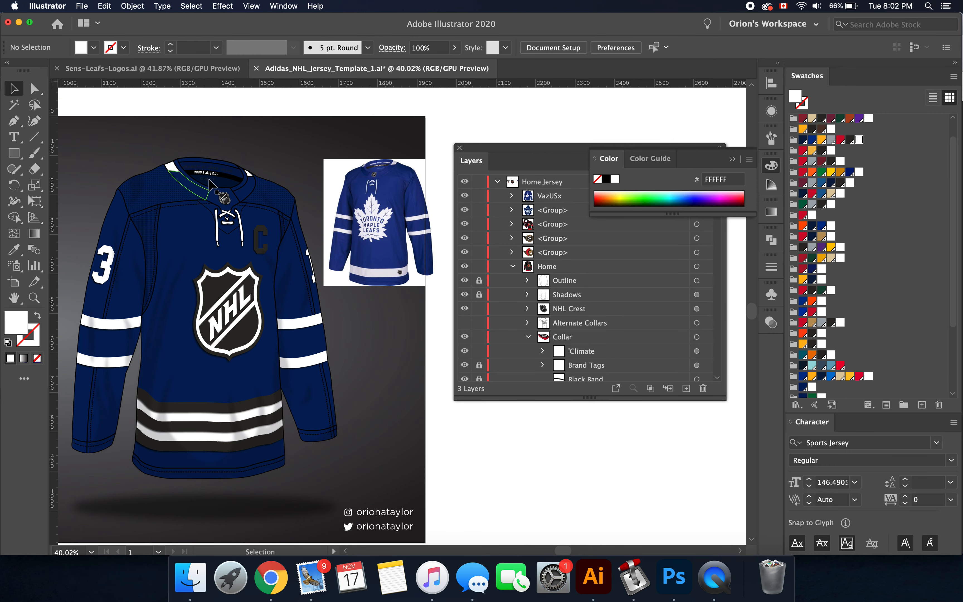
# Isolate the Toronto Maple Leafs logo group beside the artboard and fill all its navy shapes with royal blue
pyautogui.scroll(-5, 274, 199)
pyautogui.hscroll(-10, 271, 208)
pyautogui.scroll(-3, 271, 208)
pyautogui.click(175, 203)
pyautogui.scroll(6, 176, 204)
pyautogui.hscroll(-3, 177, 204)
pyautogui.scroll(5, 177, 204)
pyautogui.click(29, 95)
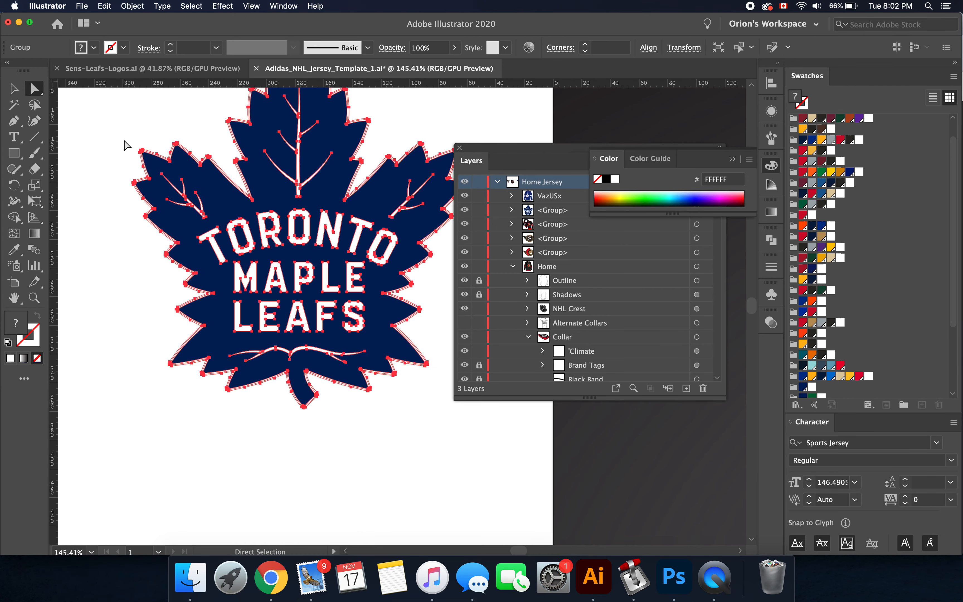
pyautogui.click(14, 89)
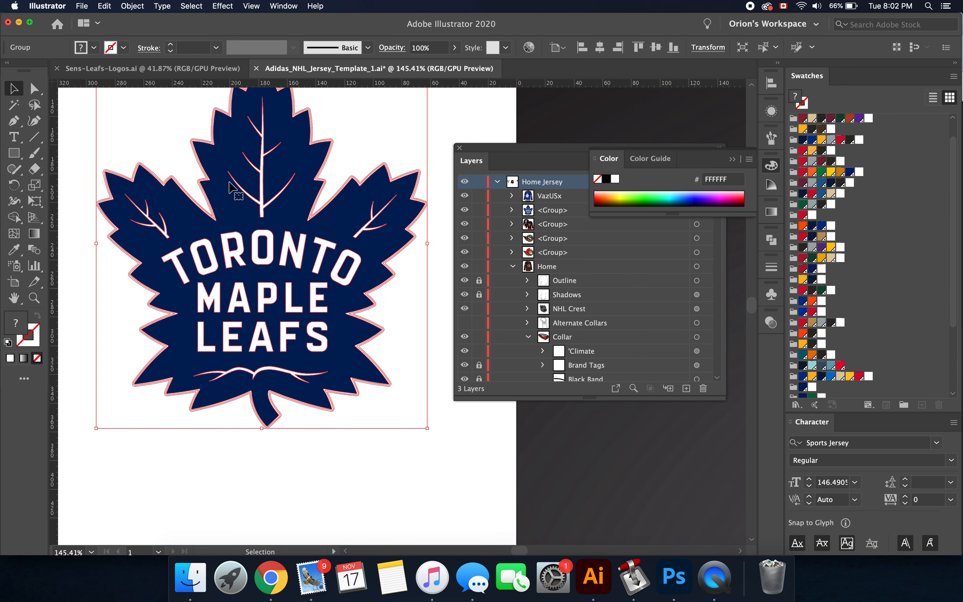
pyautogui.doubleClick(225, 192)
pyautogui.scroll(-2, 225, 195)
pyautogui.scroll(1, 221, 189)
pyautogui.click(34, 88)
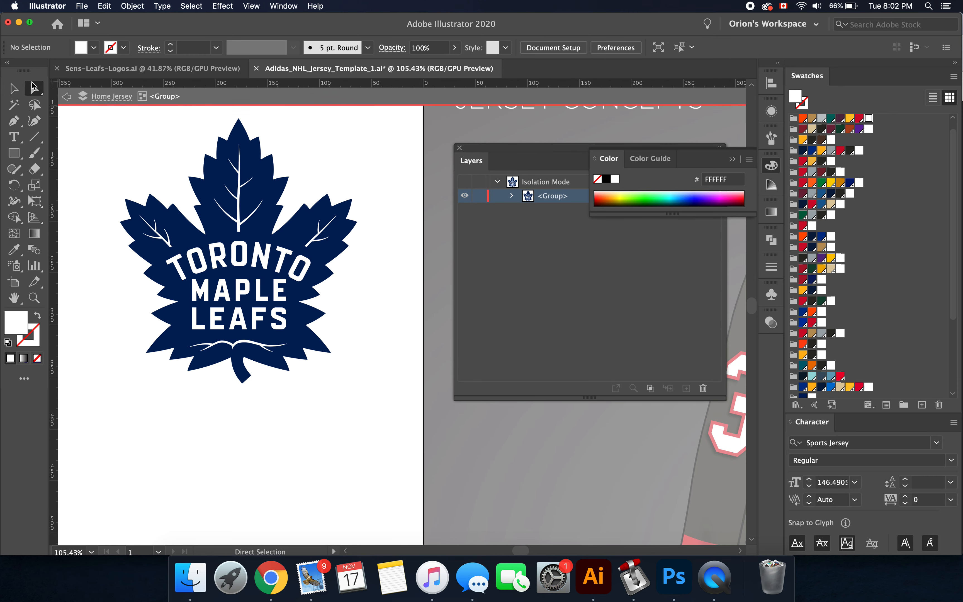
pyautogui.click(242, 195)
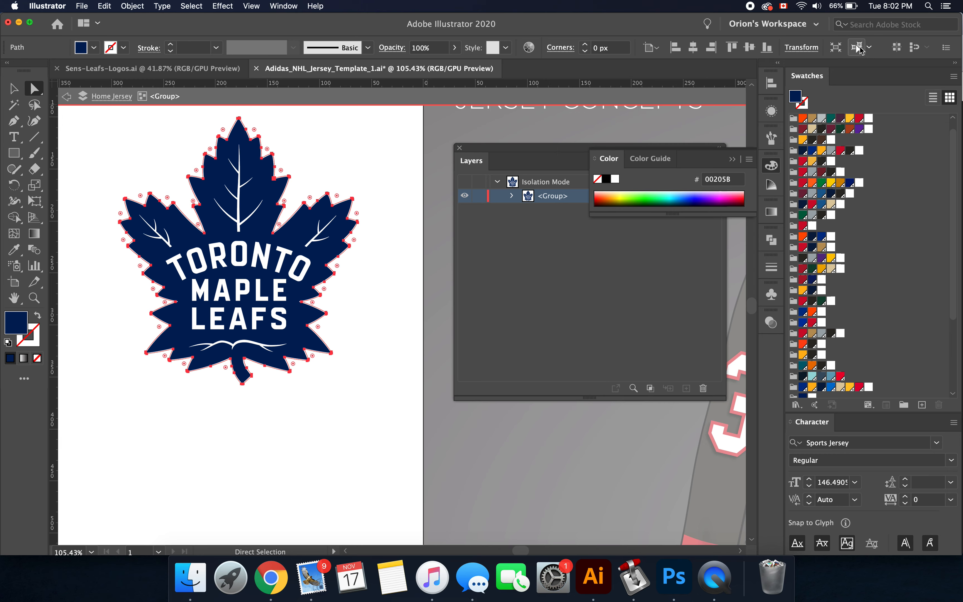
pyautogui.press('super+a')
pyautogui.click(804, 323)
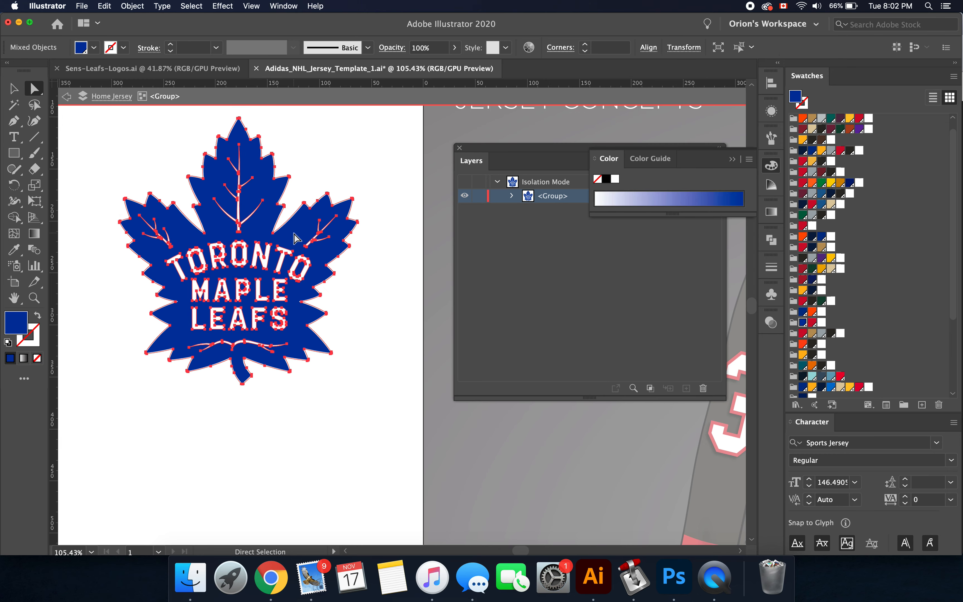
# Select all white lettering and leaf veins of the Maple Leafs logo and fill them with navy
pyautogui.scroll(3, 285, 235)
pyautogui.click(220, 261)
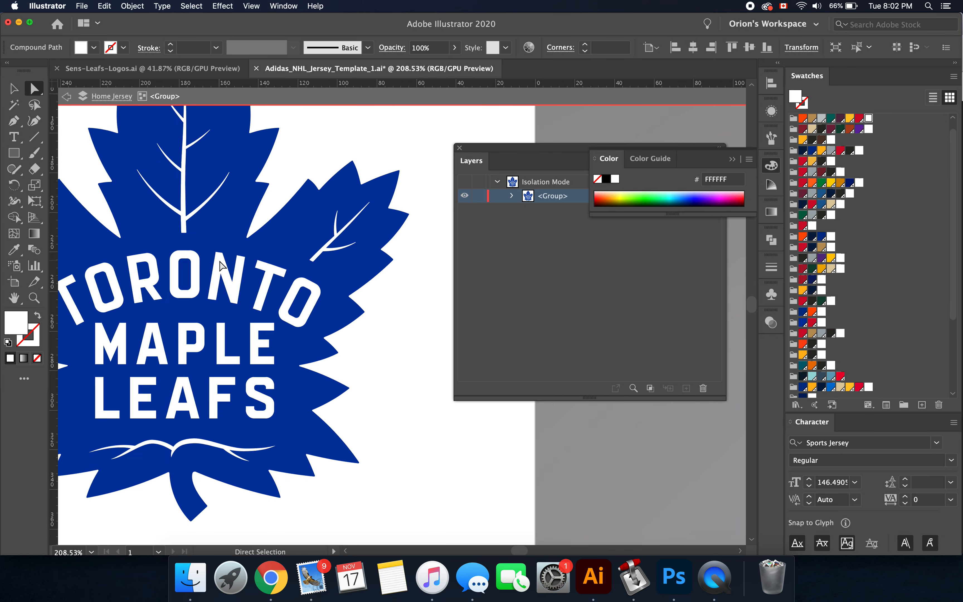
pyautogui.press('super+1')
pyautogui.scroll(-4, 822, 347)
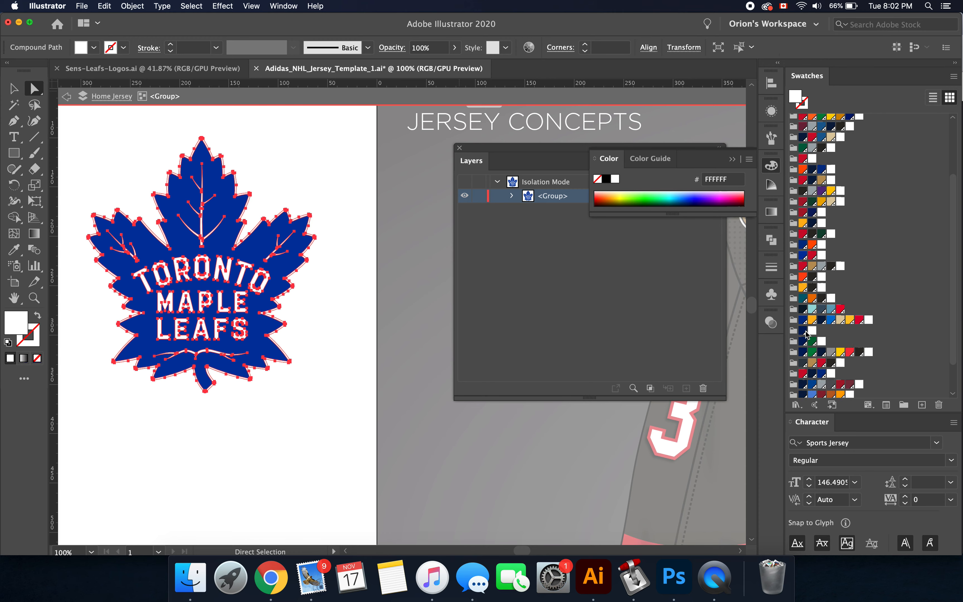
pyautogui.click(801, 329)
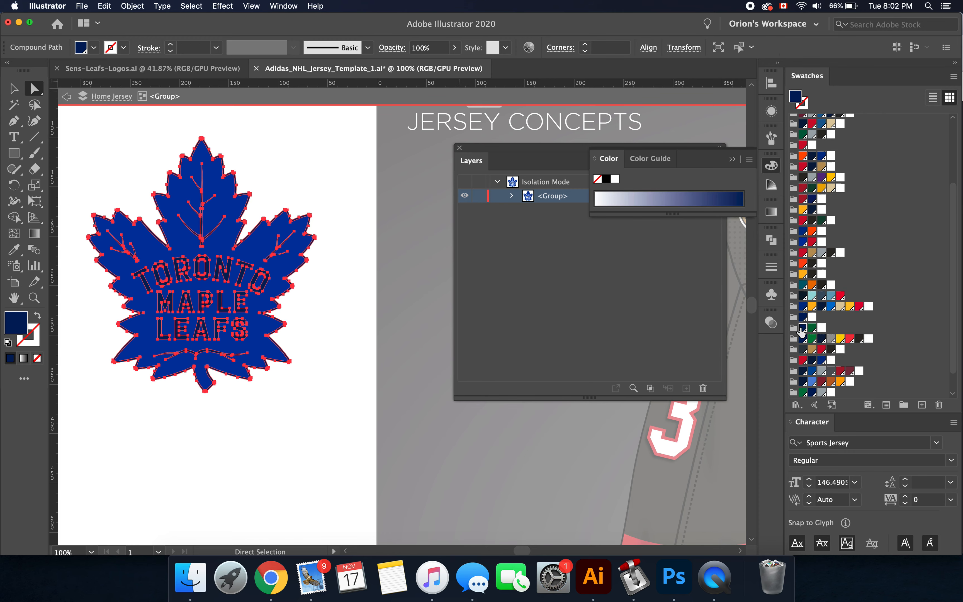
# Fill all royal blue shapes of the Maple Leafs logo with white and leave isolation mode
pyautogui.scroll(3, 258, 258)
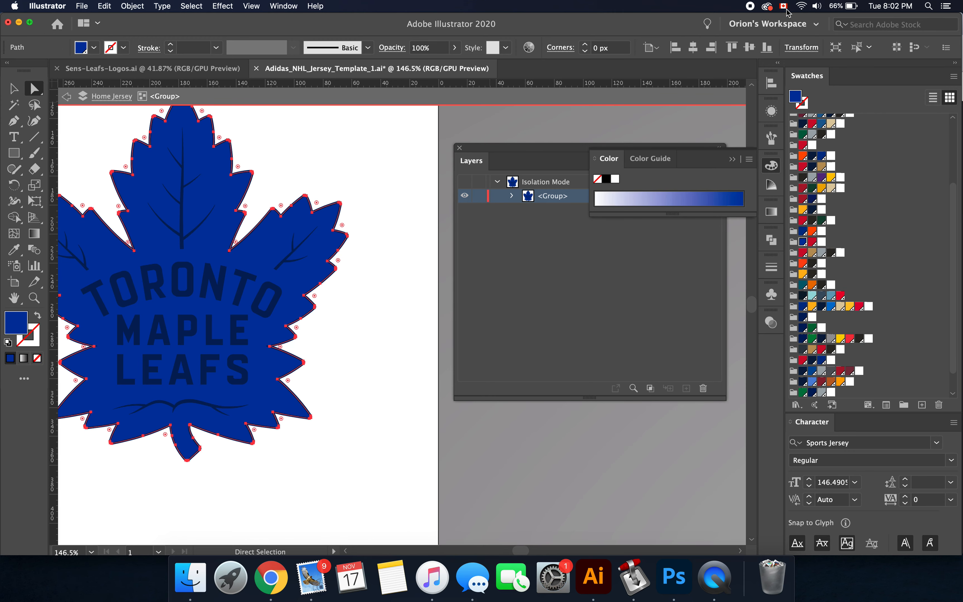
pyautogui.click(868, 47)
pyautogui.click(831, 156)
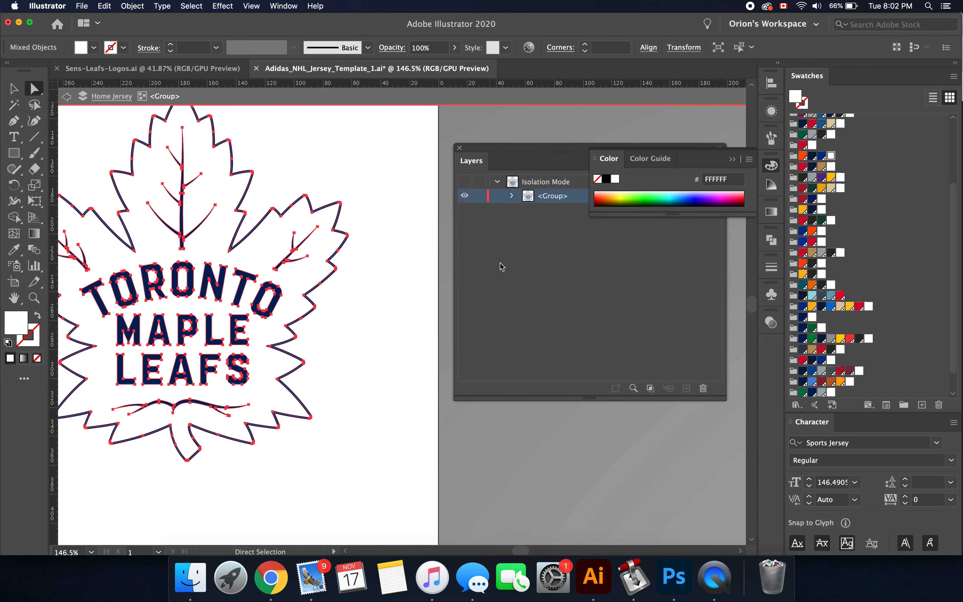
pyautogui.scroll(-7, 269, 349)
pyautogui.click(16, 89)
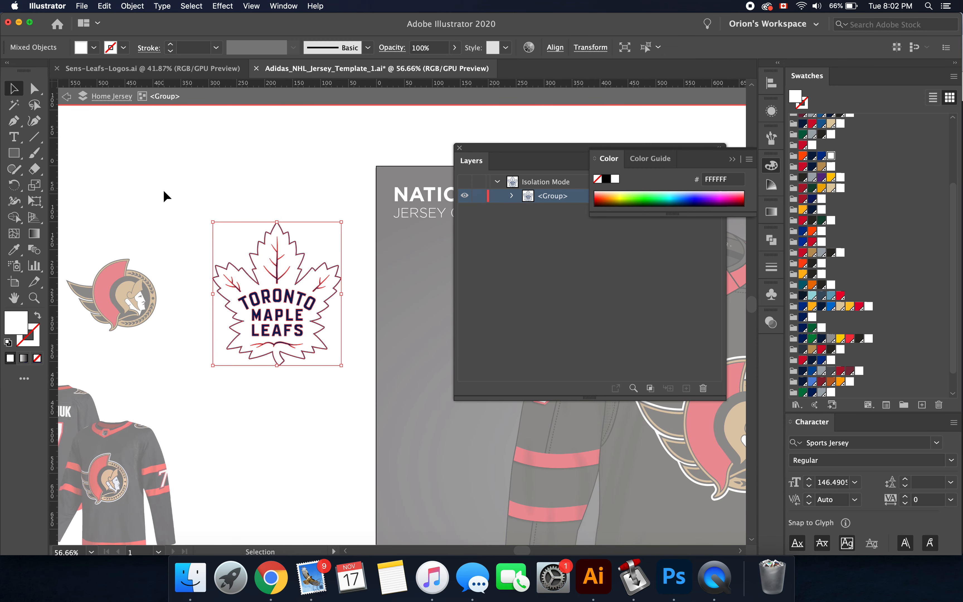
pyautogui.doubleClick(164, 193)
# Select the whole recoloured Maple Leafs logo group and copy it
pyautogui.click(254, 294)
pyautogui.moveTo(176, 183); pyautogui.dragTo(343, 403)
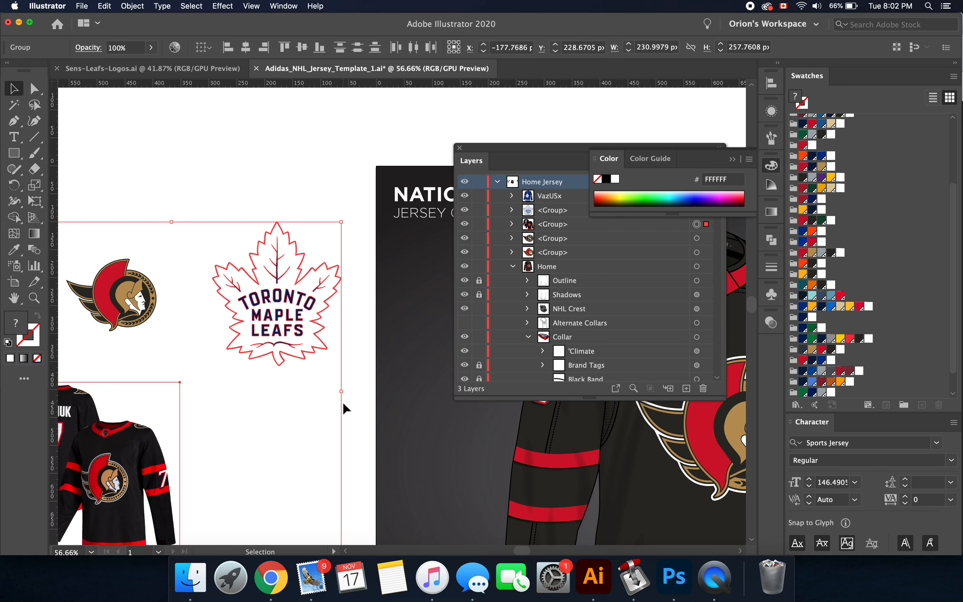
pyautogui.click(290, 200)
pyautogui.click(286, 312)
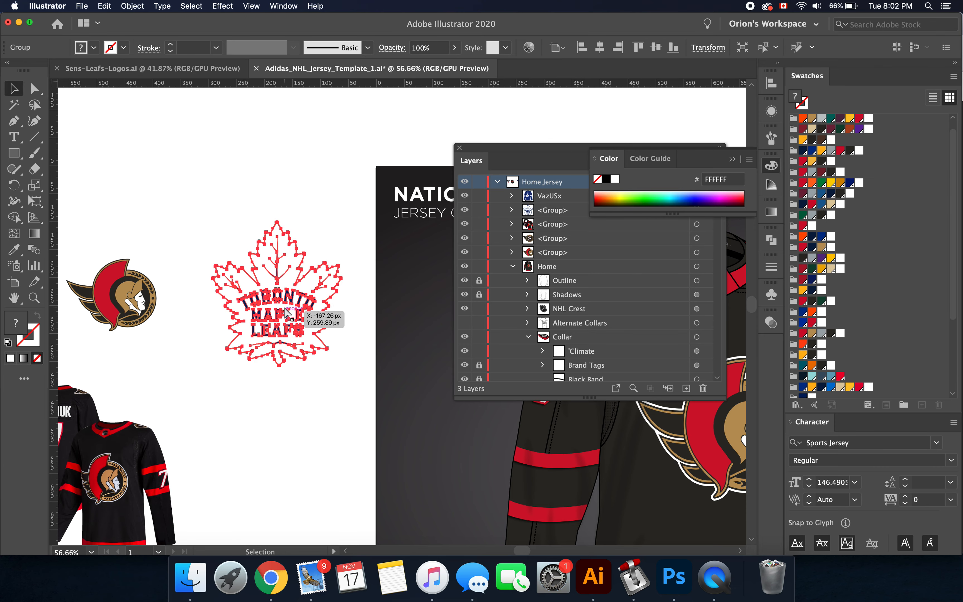
# Isolate the Torso group of the navy jersey and delete its large NHL crest
pyautogui.hscroll(10, 287, 313)
pyautogui.scroll(-2, 288, 313)
pyautogui.hscroll(8, 288, 314)
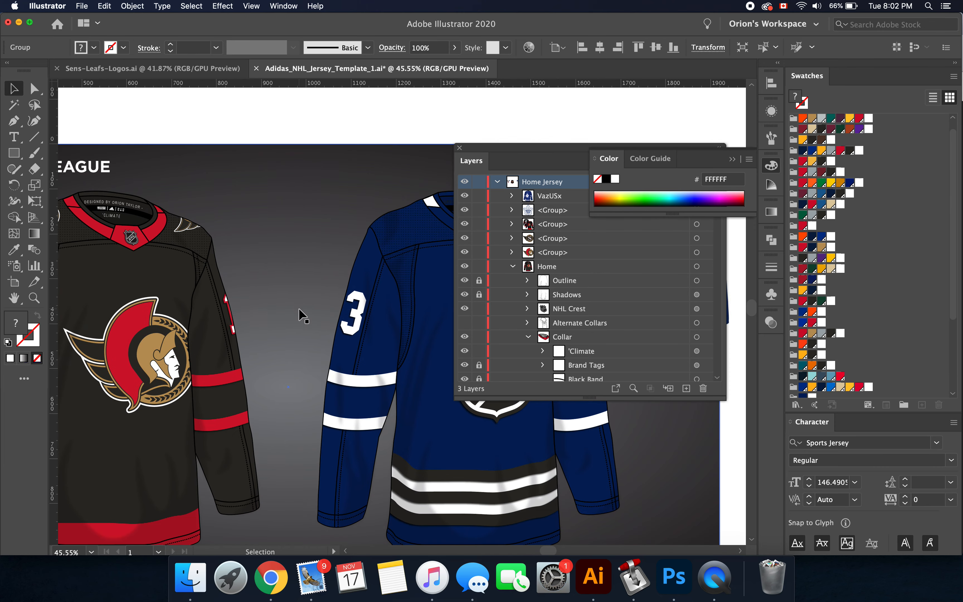
pyautogui.doubleClick(355, 334)
pyautogui.scroll(2, 353, 334)
pyautogui.hscroll(4, 354, 334)
pyautogui.doubleClick(315, 308)
pyautogui.click(314, 309)
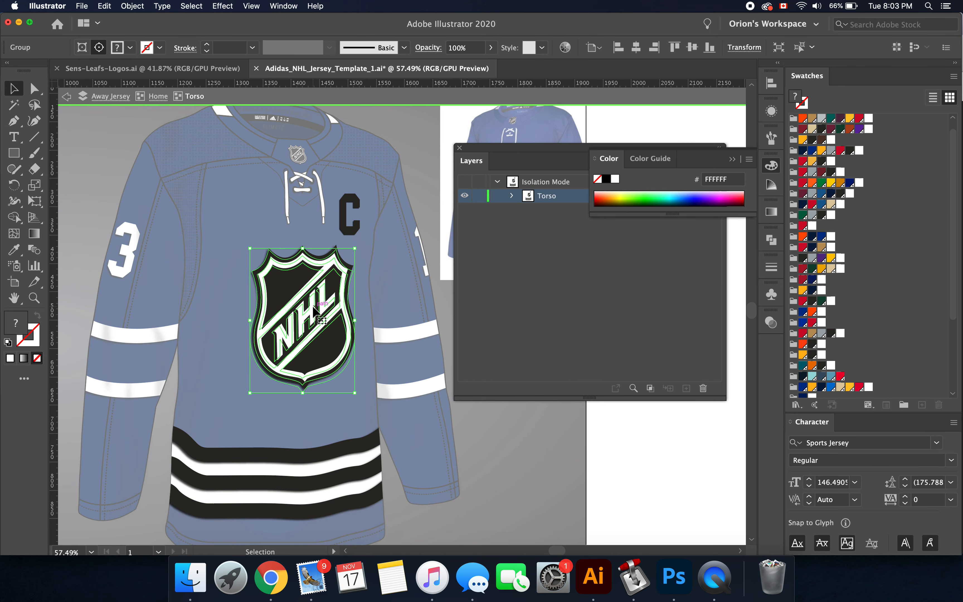
pyautogui.press('BackSpace')
# Paste the Maple Leafs logo into the Torso group, centre it on the chest and narrow it slightly
pyautogui.press('super+v')
pyautogui.moveTo(367, 312); pyautogui.dragTo(267, 297)
pyautogui.scroll(-3, 268, 302)
pyautogui.scroll(2, 267, 303)
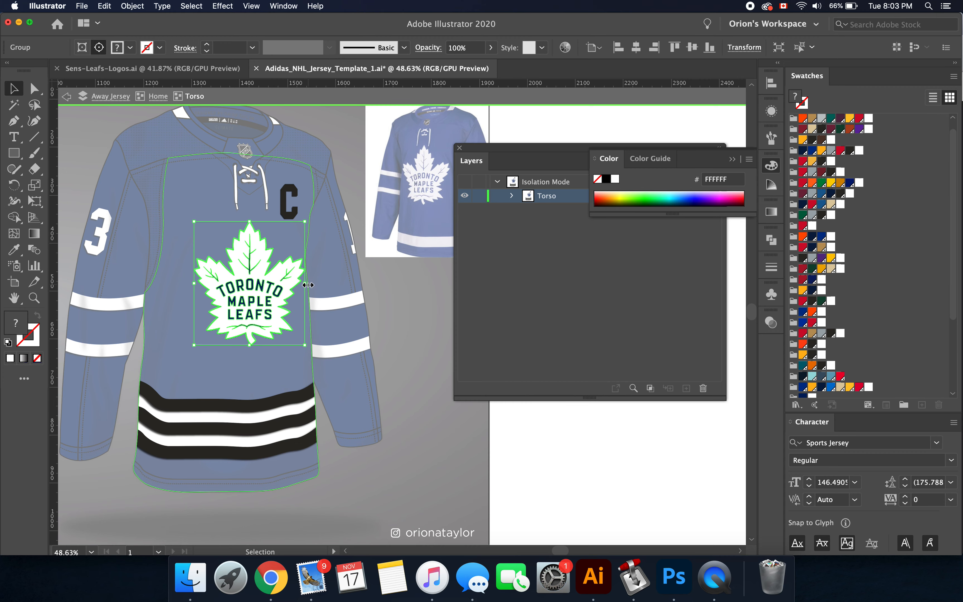
pyautogui.moveTo(305, 283); pyautogui.dragTo(300, 285)
pyautogui.scroll(-3, 305, 284)
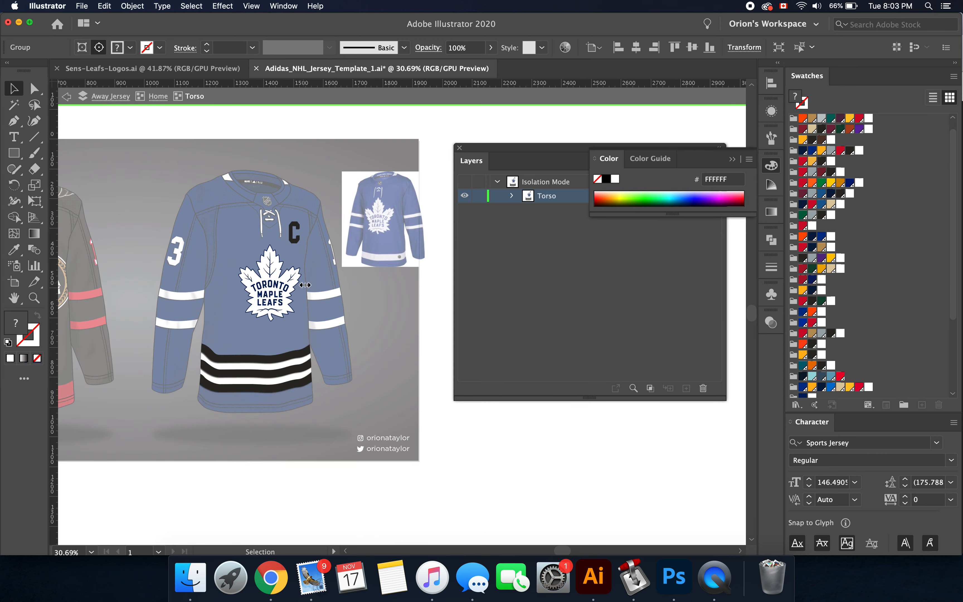
# Delete the captain's letter C from the navy jersey's chest
pyautogui.scroll(2, 301, 275)
pyautogui.click(297, 218)
pyautogui.press('Delete')
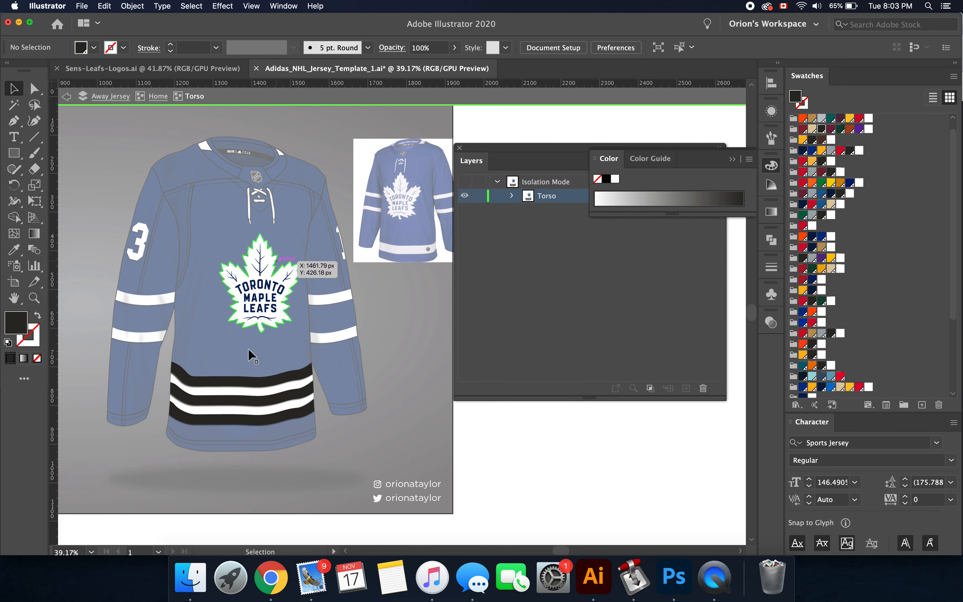
# Expand the Torso group's contents and hide its Top Stripe, Middle Stripe and Background Fill, keeping the Bottom Stripe shown
pyautogui.scroll(1, 239, 358)
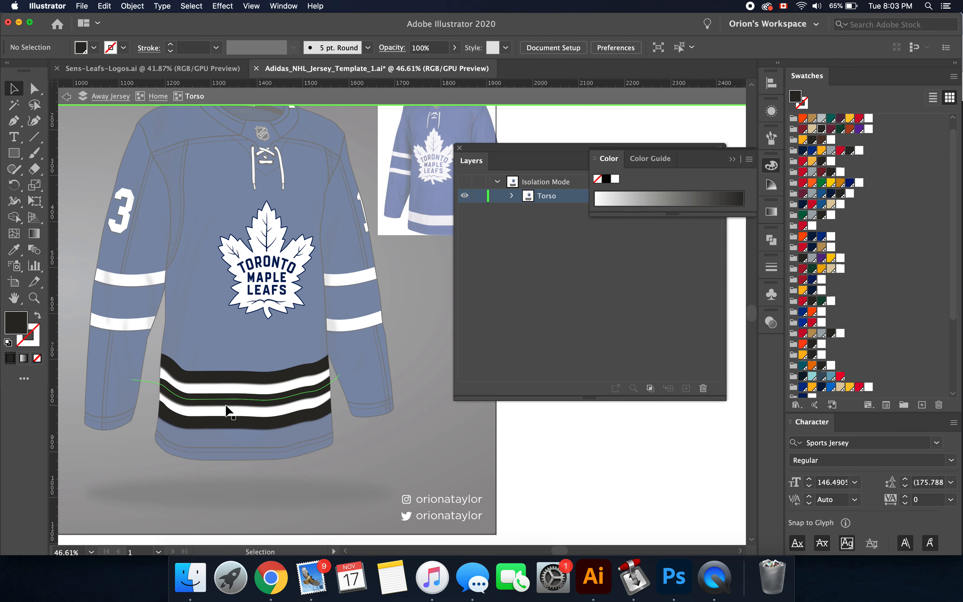
pyautogui.click(735, 160)
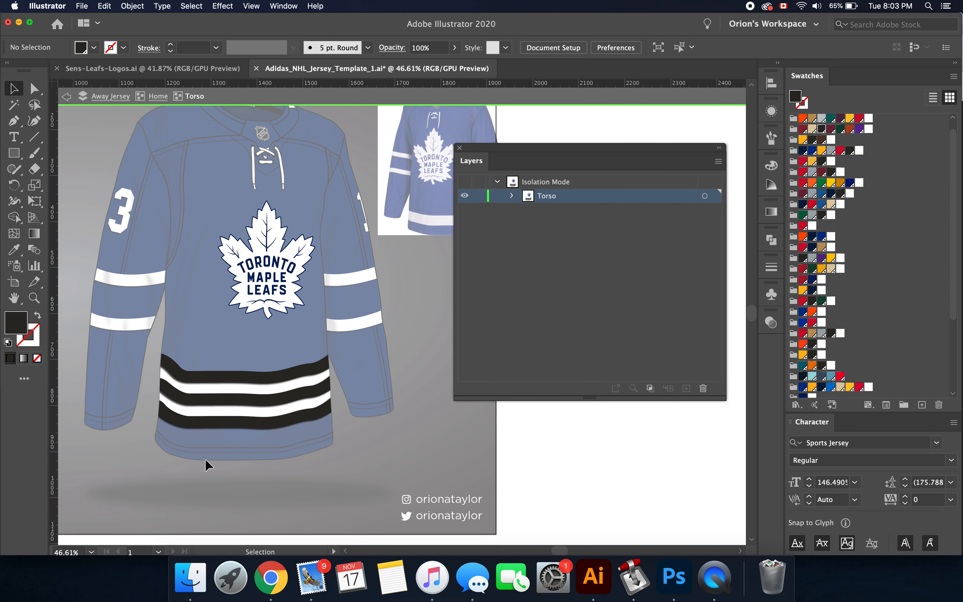
pyautogui.click(512, 196)
pyautogui.click(228, 383)
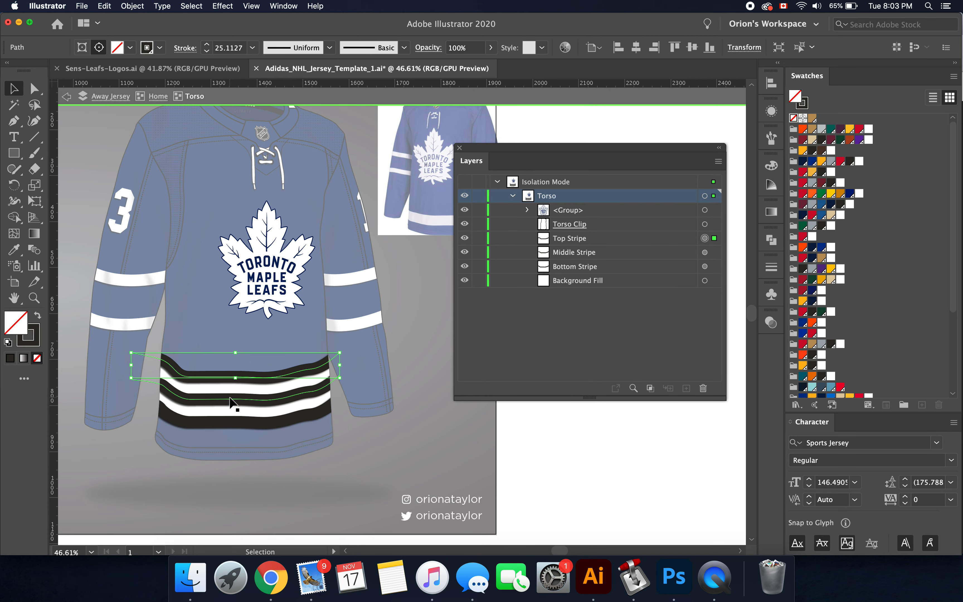
pyautogui.keyDown('shift'); pyautogui.click(230, 398); pyautogui.keyUp('shift')
pyautogui.click(465, 252)
pyautogui.click(464, 266)
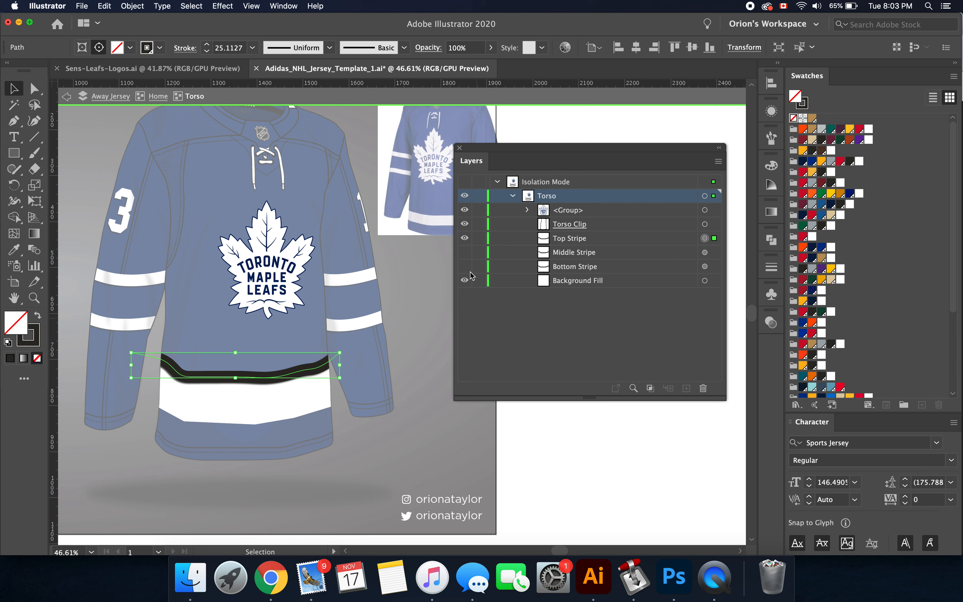
pyautogui.click(465, 266)
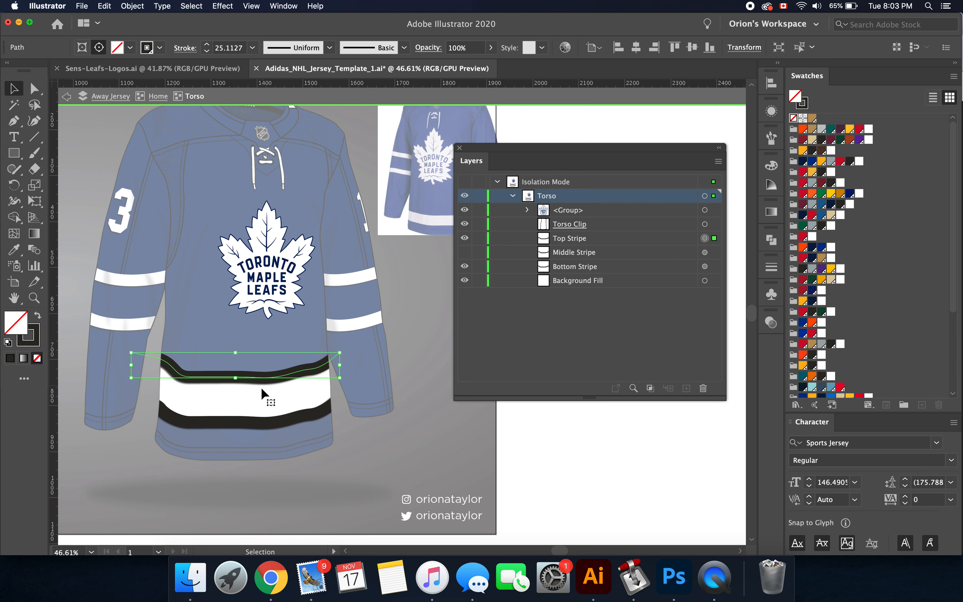
pyautogui.click(465, 239)
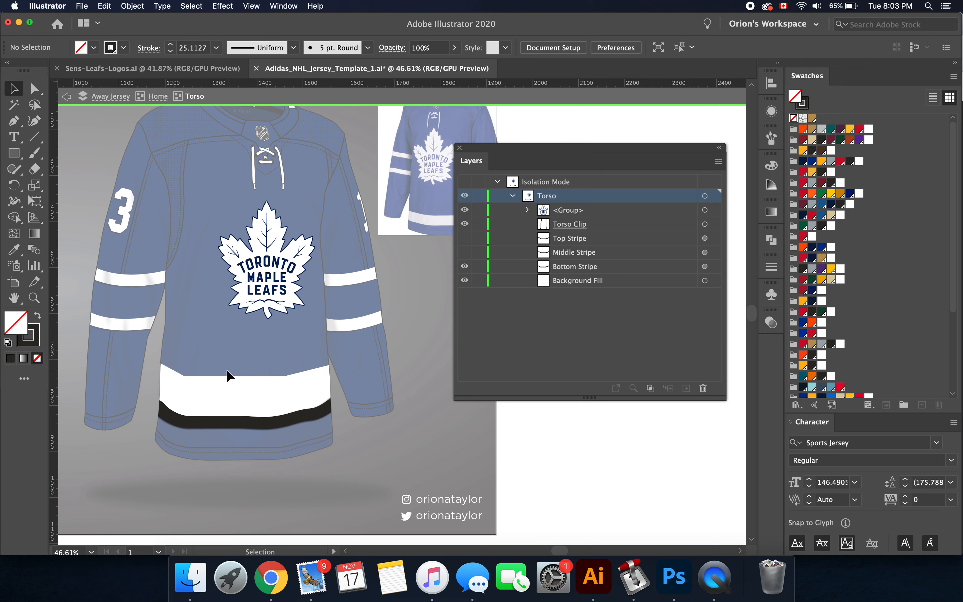
pyautogui.click(228, 376)
pyautogui.click(465, 280)
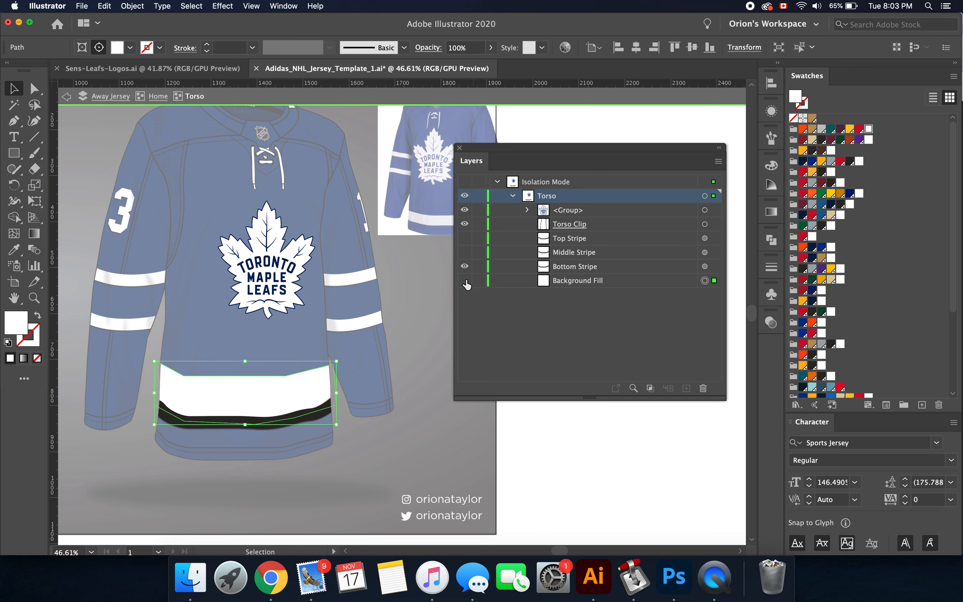
# Set the Bottom Stripe's stroke weight to 55 pt and shift the stripe slightly upward on the jersey's torso
pyautogui.click(246, 424)
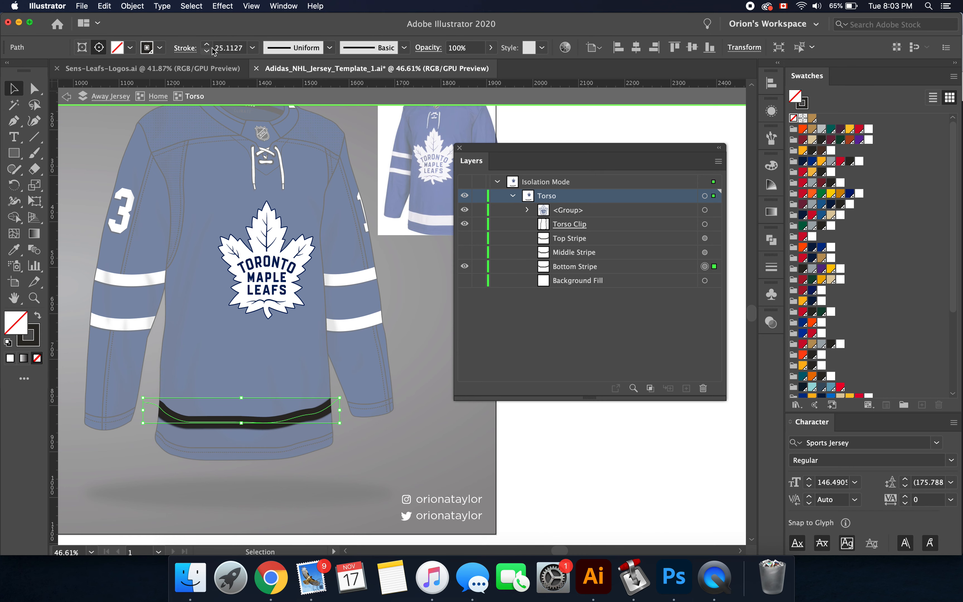
pyautogui.click(211, 47)
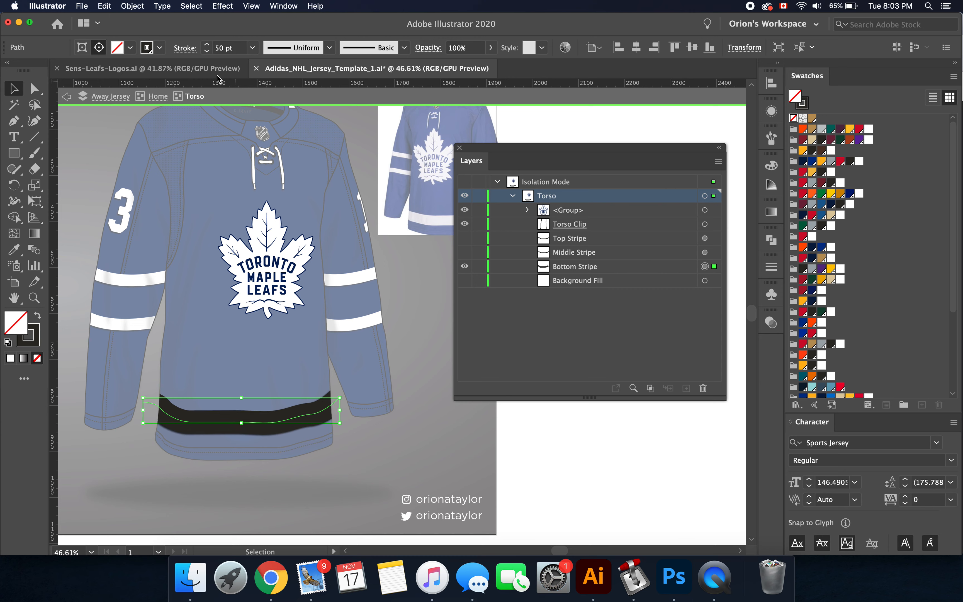
pyautogui.click(208, 44)
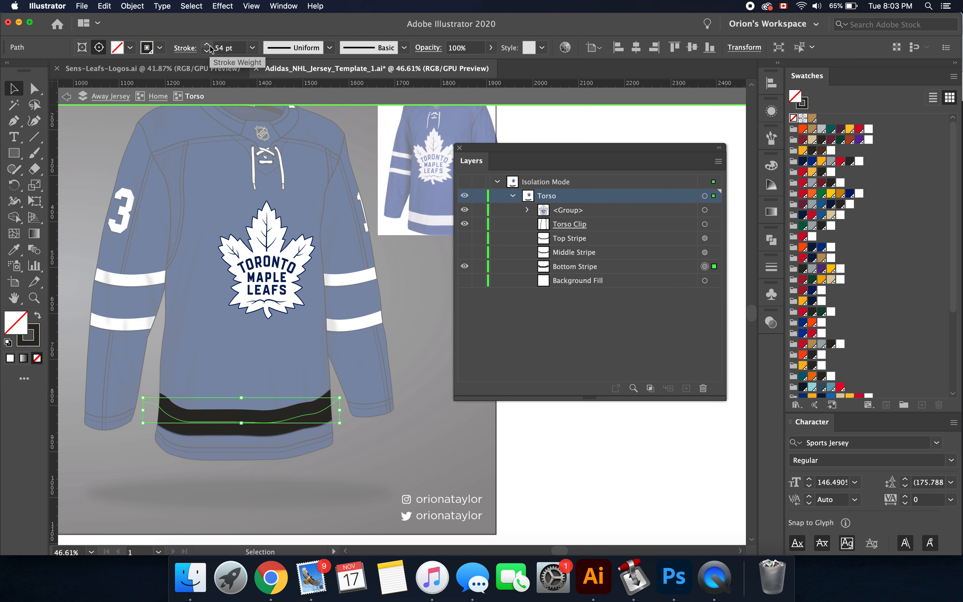
pyautogui.hotkey('shift', 'Up')
pyautogui.hotkey('shift', 'Up')
pyautogui.hotkey('shift', 'Up')
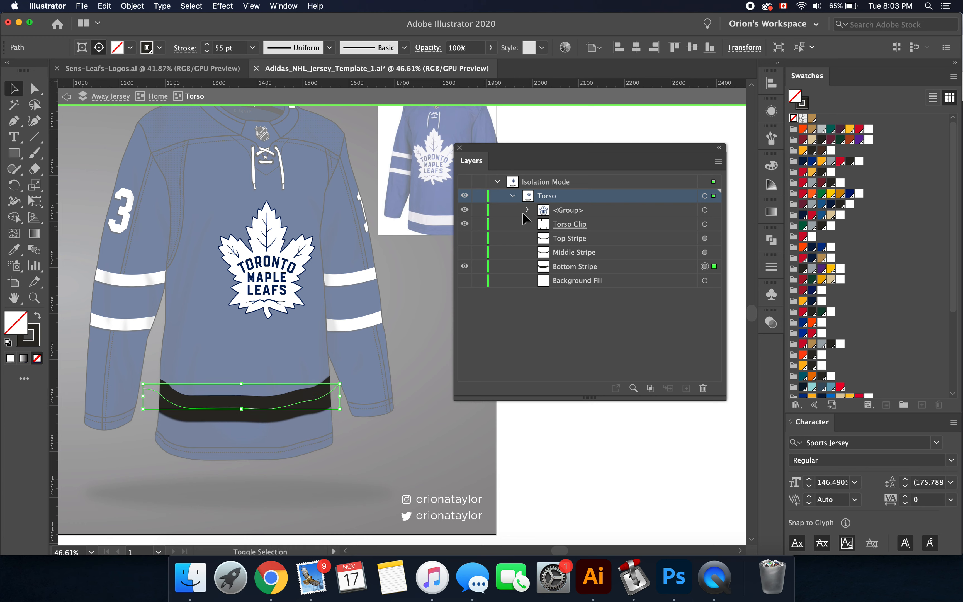
pyautogui.hotkey('shift', 'Down')
pyautogui.hotkey('shift', 'Down')
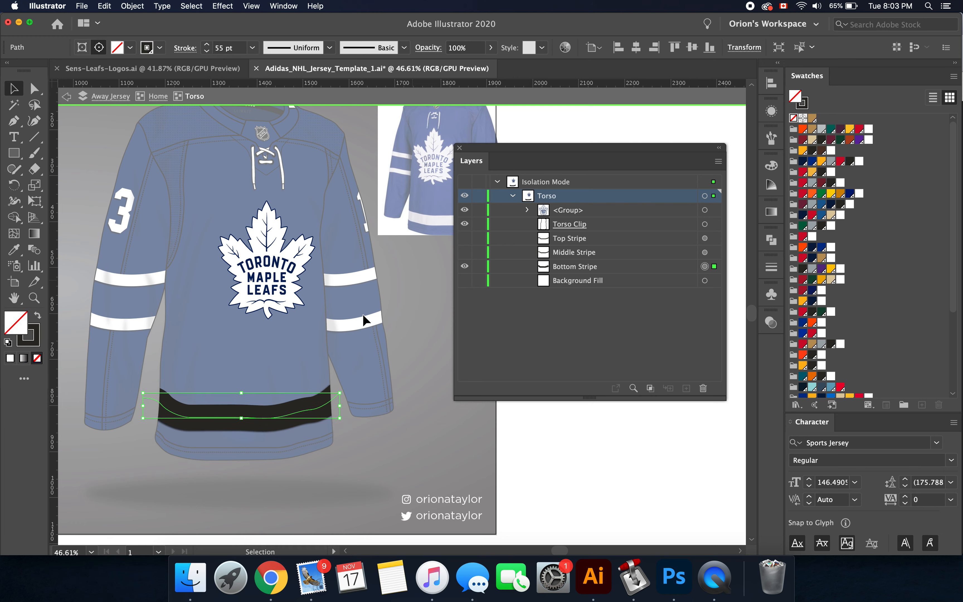
# Recolour the Bottom Stripe's stroke white and leave the Torso group's isolation
pyautogui.click(41, 338)
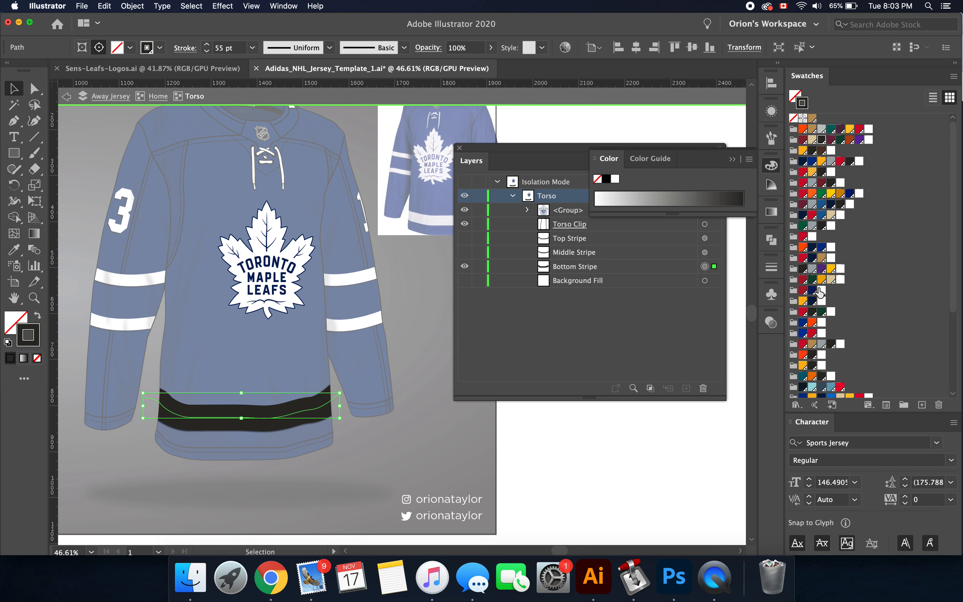
pyautogui.click(833, 247)
pyautogui.scroll(-2, 470, 426)
pyautogui.doubleClick(509, 448)
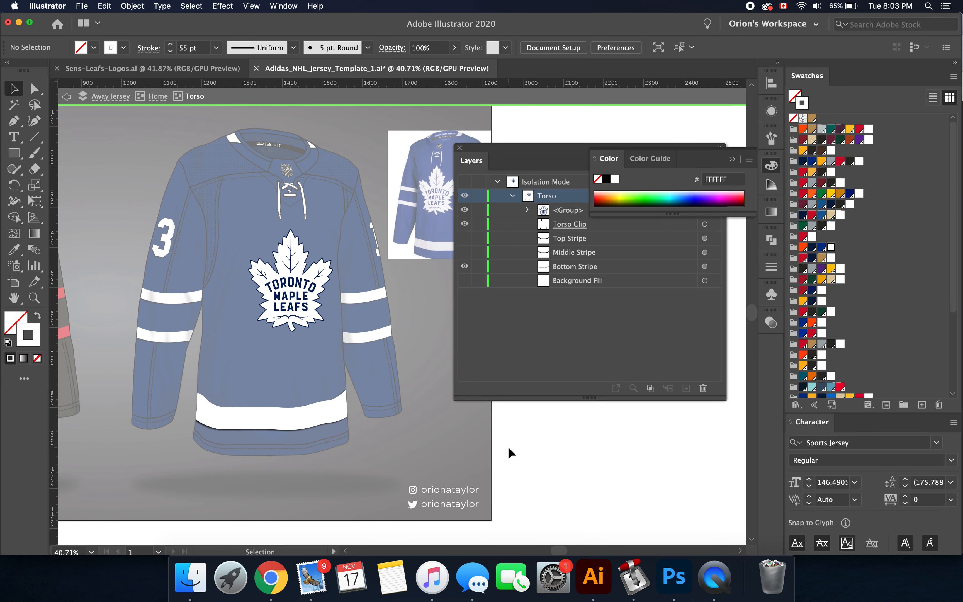
pyautogui.scroll(-4, 509, 448)
pyautogui.hscroll(3, 510, 456)
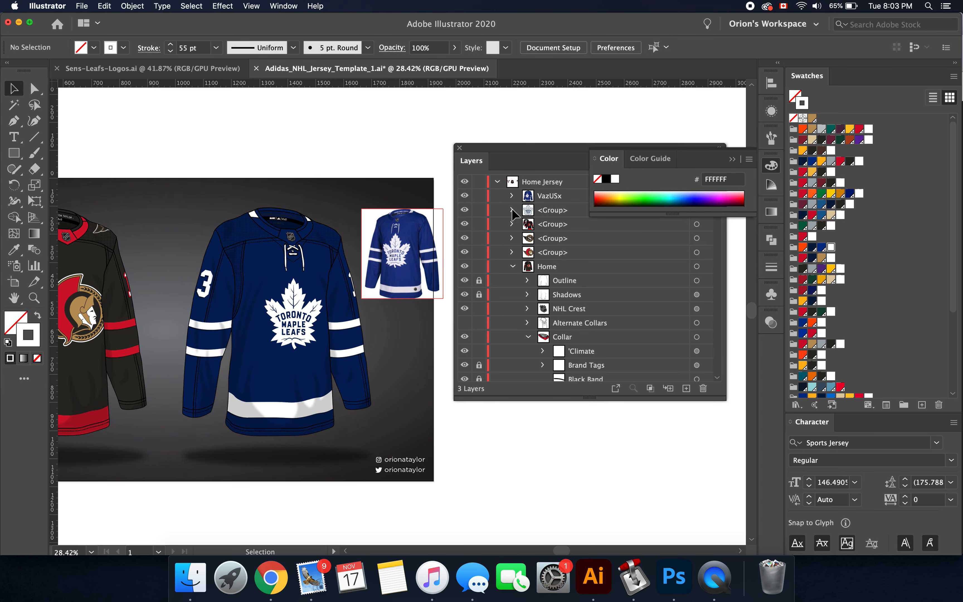
# Put away the Color and Layers panels to uncover the artboard
pyautogui.click(731, 159)
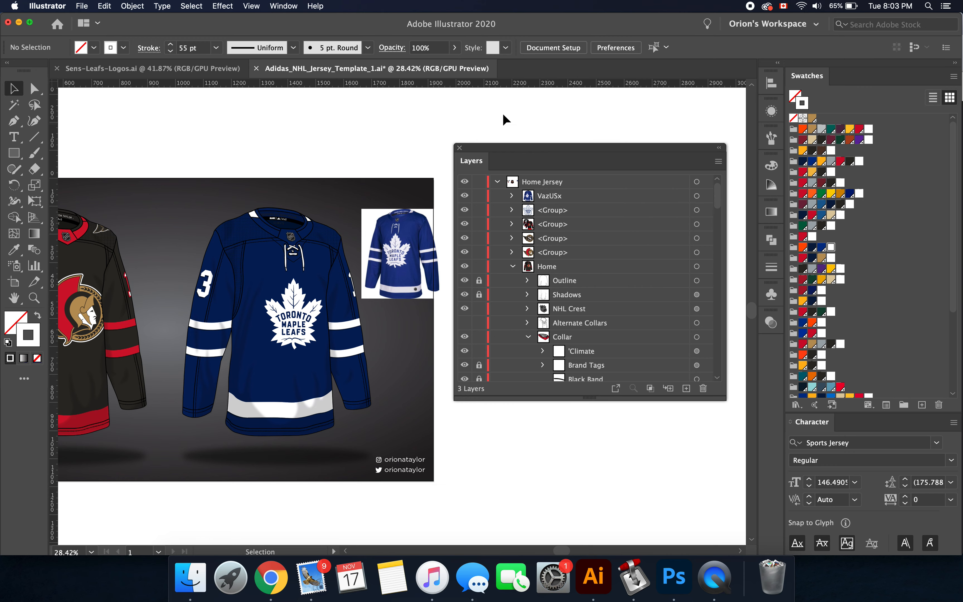
pyautogui.click(457, 148)
pyautogui.hscroll(-10, 456, 149)
pyautogui.scroll(-2, 456, 149)
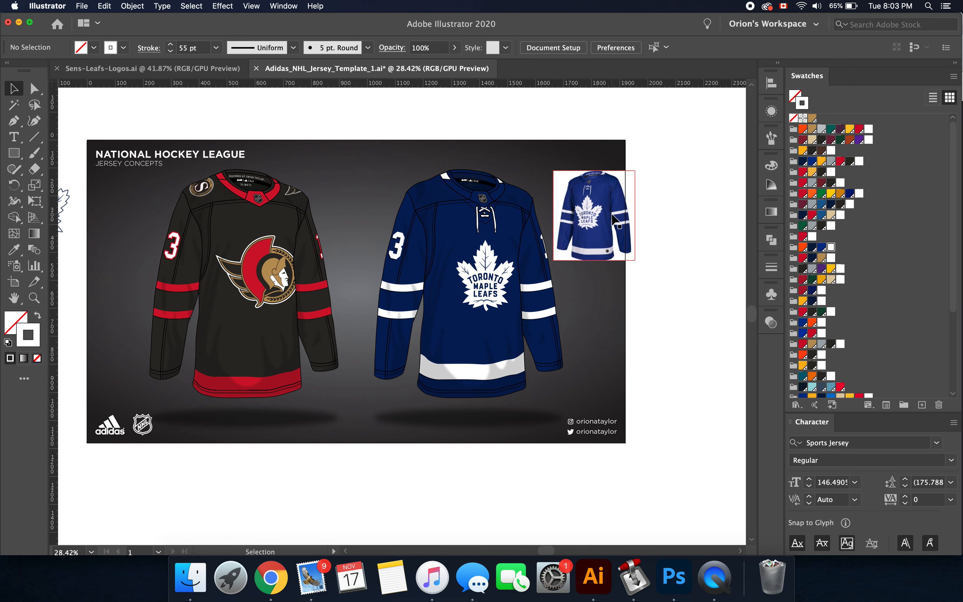
# Replace the blue jersey's inner collar text with HONOUR. PRIDE. COURAGE to match the reference photo
pyautogui.scroll(5, 497, 166)
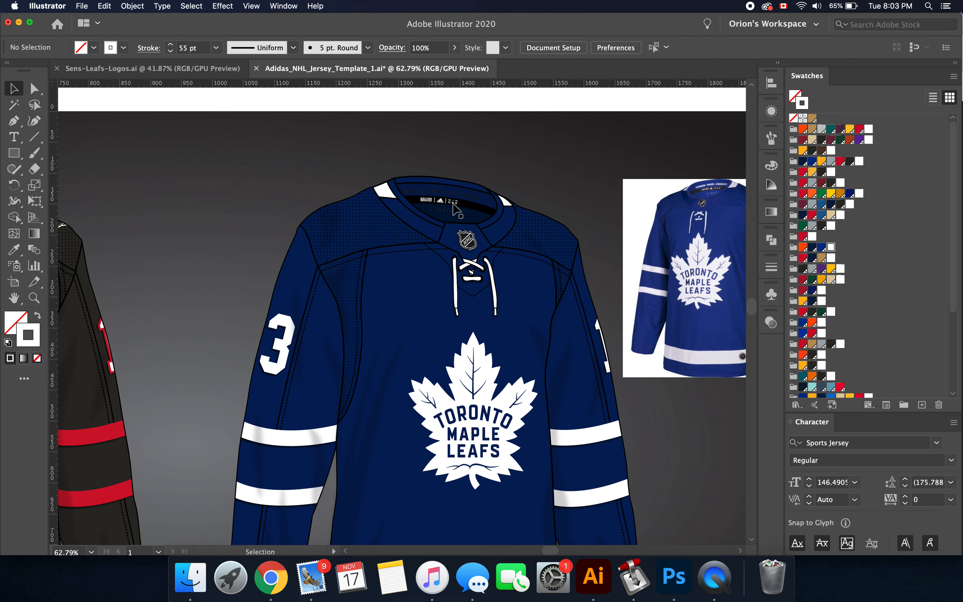
pyautogui.hscroll(7, 456, 206)
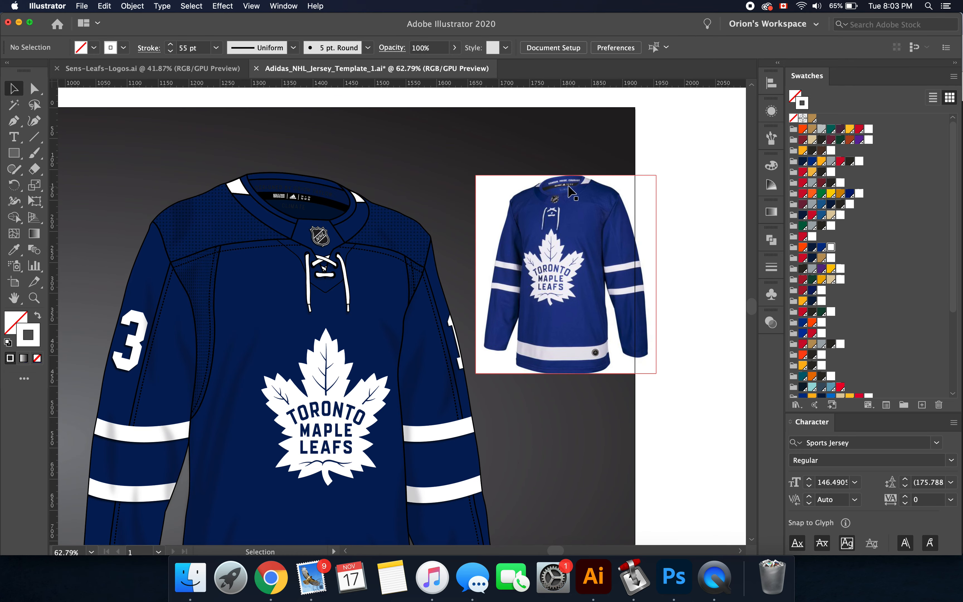
pyautogui.scroll(5, 561, 186)
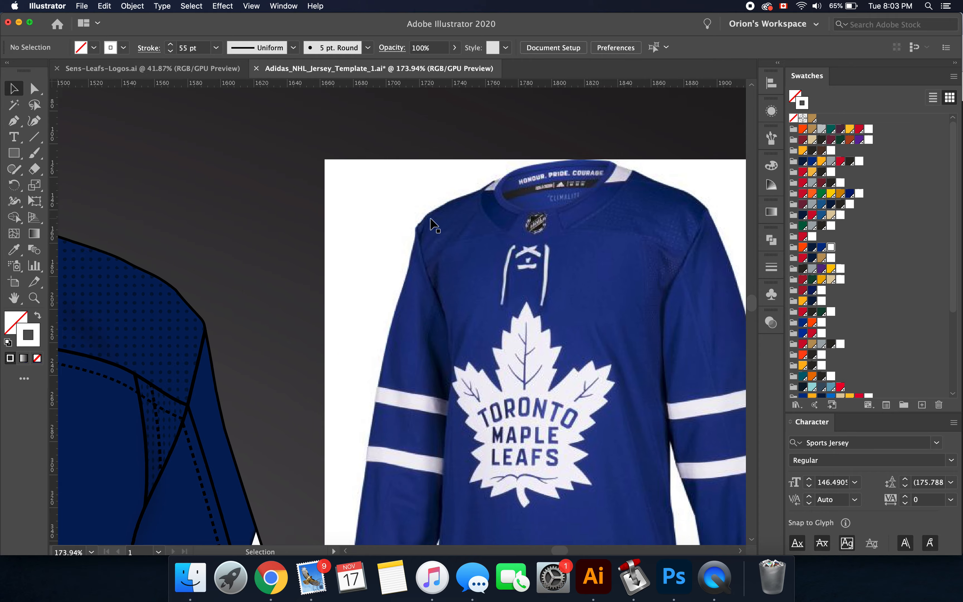
pyautogui.scroll(-4, 535, 192)
pyautogui.hscroll(-2, 434, 224)
pyautogui.scroll(4, 269, 208)
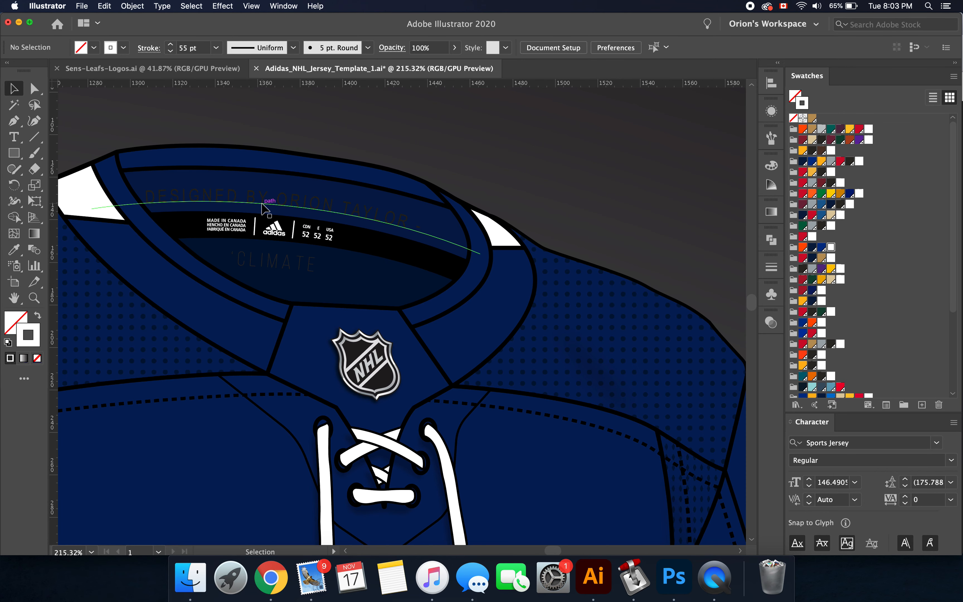
pyautogui.doubleClick(272, 207)
pyautogui.doubleClick(272, 207)
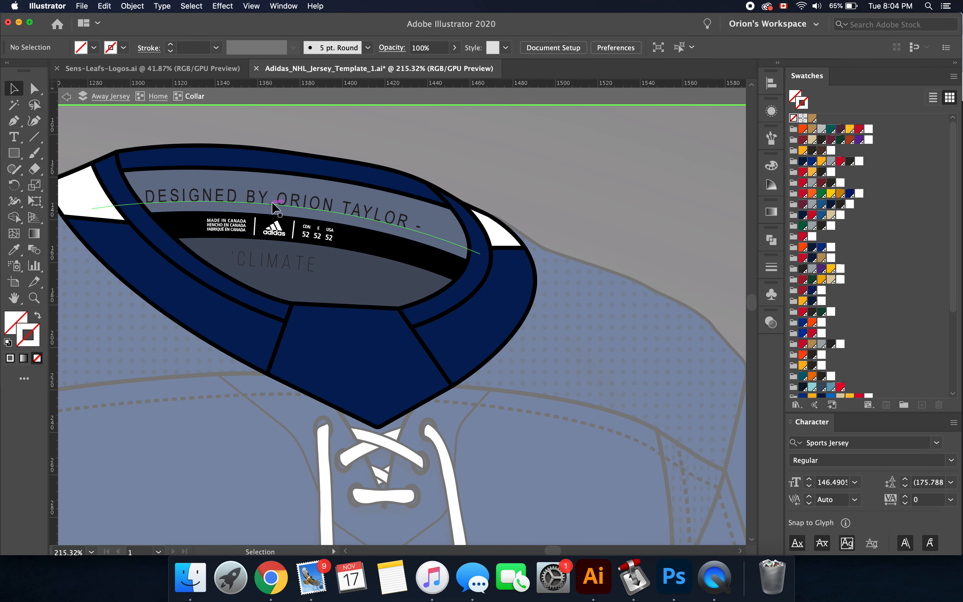
pyautogui.click(294, 201)
pyautogui.doubleClick(293, 200)
pyautogui.press('super+a')
pyautogui.write('HONOUR. PRIDE ')
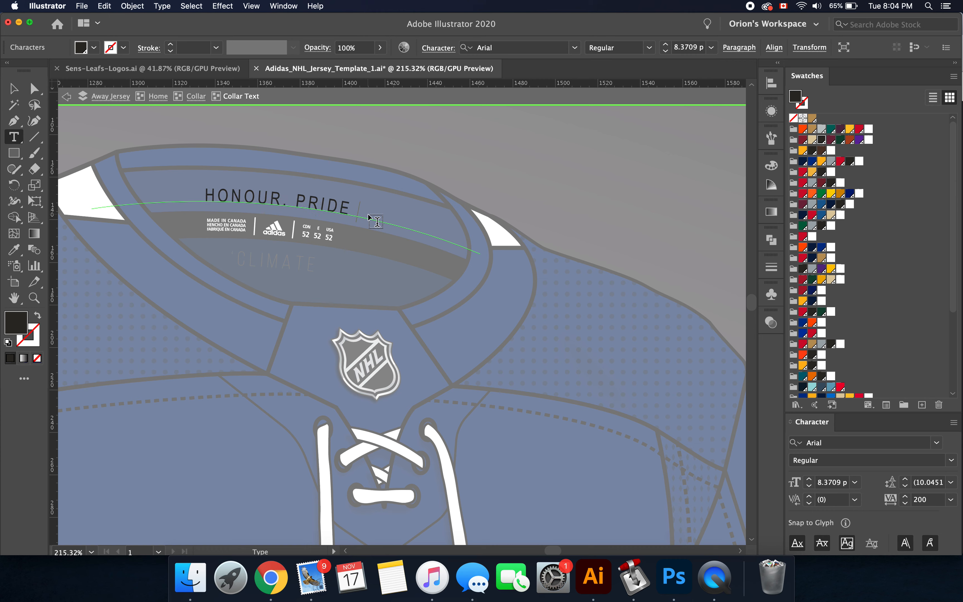
pyautogui.write('. COURAGE')
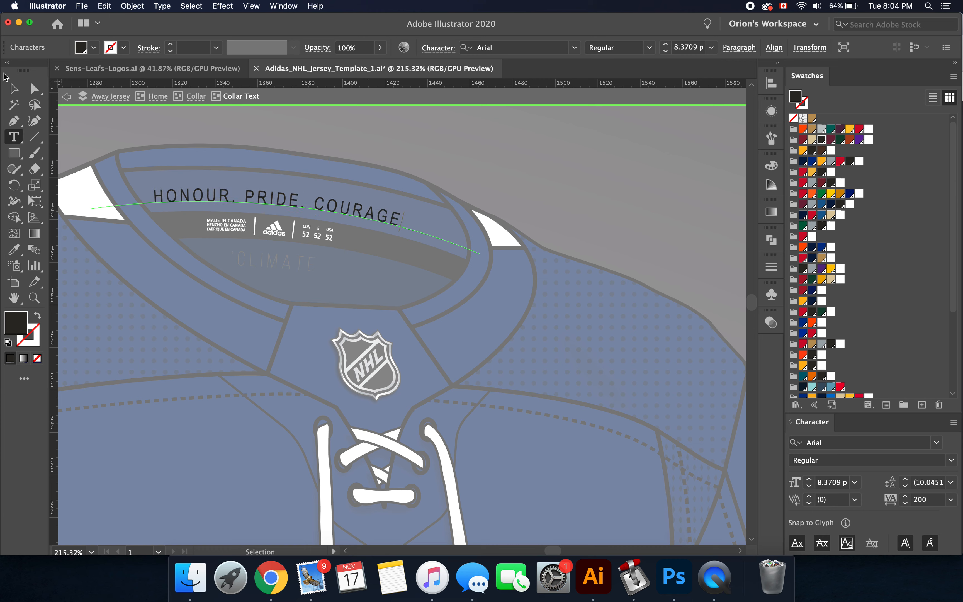
pyautogui.click(13, 87)
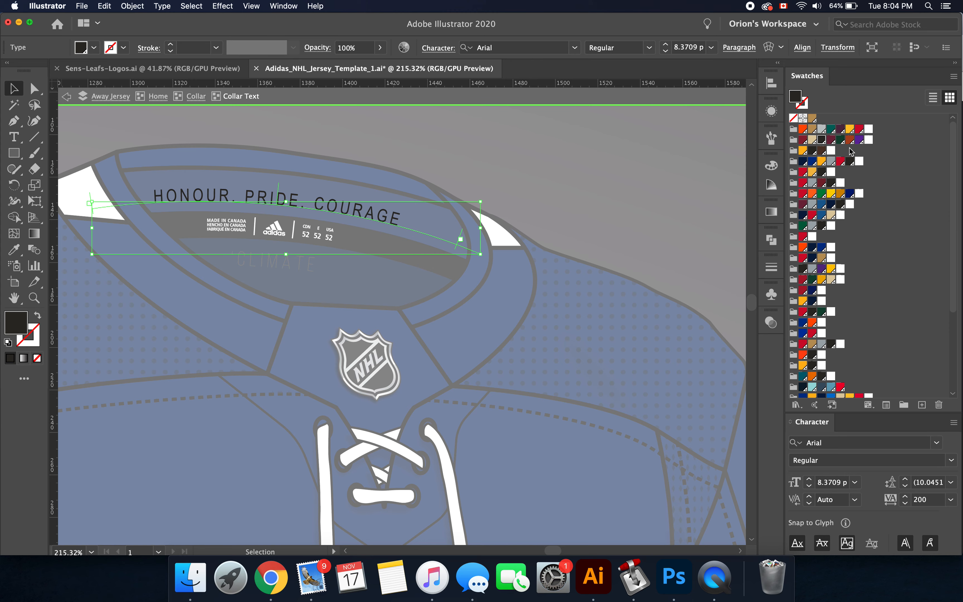
# Fill the new collar text and the 'CLIMATE lettering below it with white, leaving isolation after each change
pyautogui.click(859, 161)
pyautogui.doubleClick(318, 270)
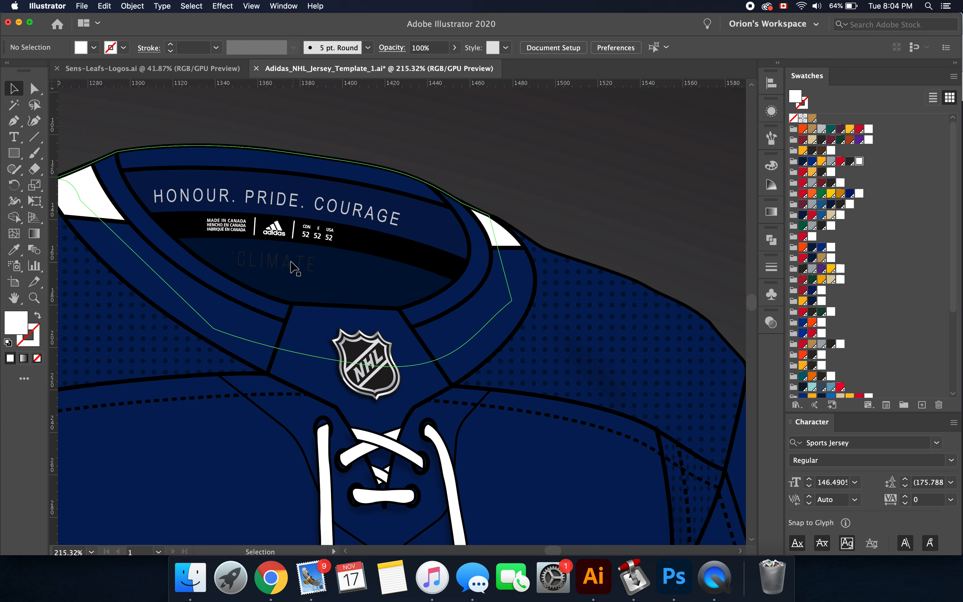
pyautogui.doubleClick(284, 266)
pyautogui.doubleClick(282, 267)
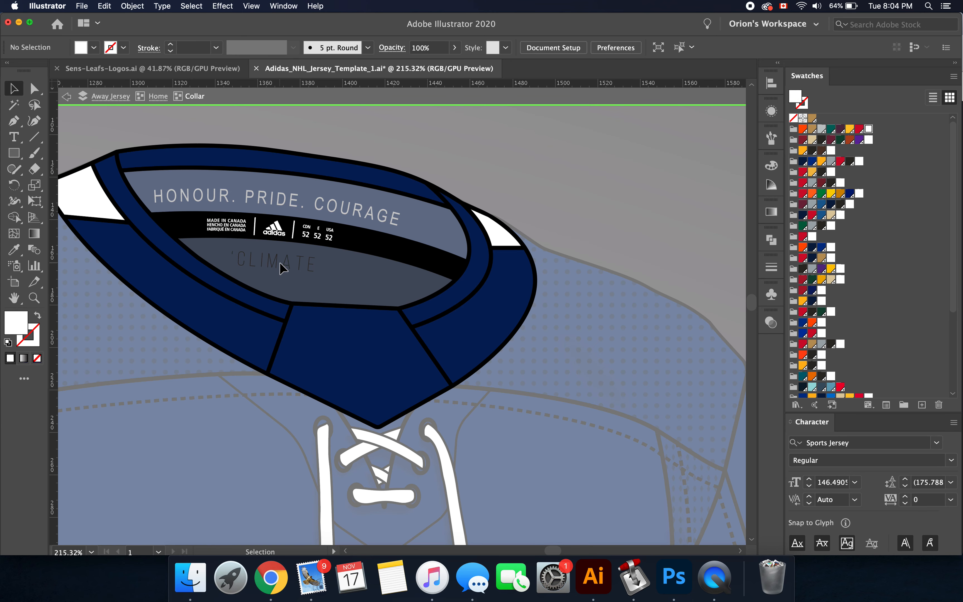
pyautogui.click(281, 266)
pyautogui.click(830, 247)
pyautogui.doubleClick(539, 228)
pyautogui.scroll(-10, 538, 228)
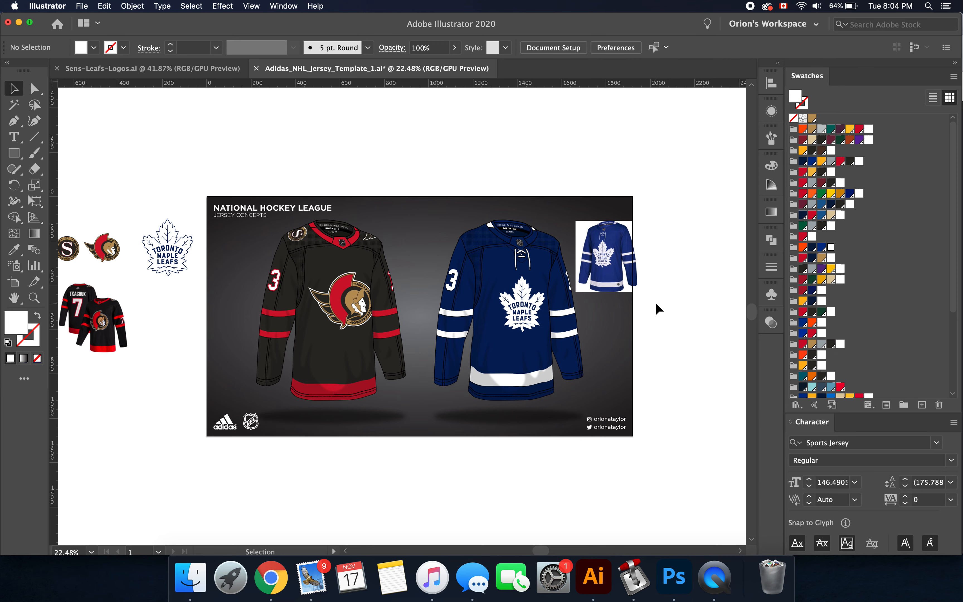
# Delete the Maple Leafs reference photo and the leftover logos and reference images beside the artboard
pyautogui.click(605, 255)
pyautogui.press('Delete')
pyautogui.hscroll(-3, 601, 249)
pyautogui.scroll(3, 473, 396)
# Isolate the Ottawa jersey's Home group, show its layers and try a white Jersey Fill
pyautogui.doubleClick(371, 239)
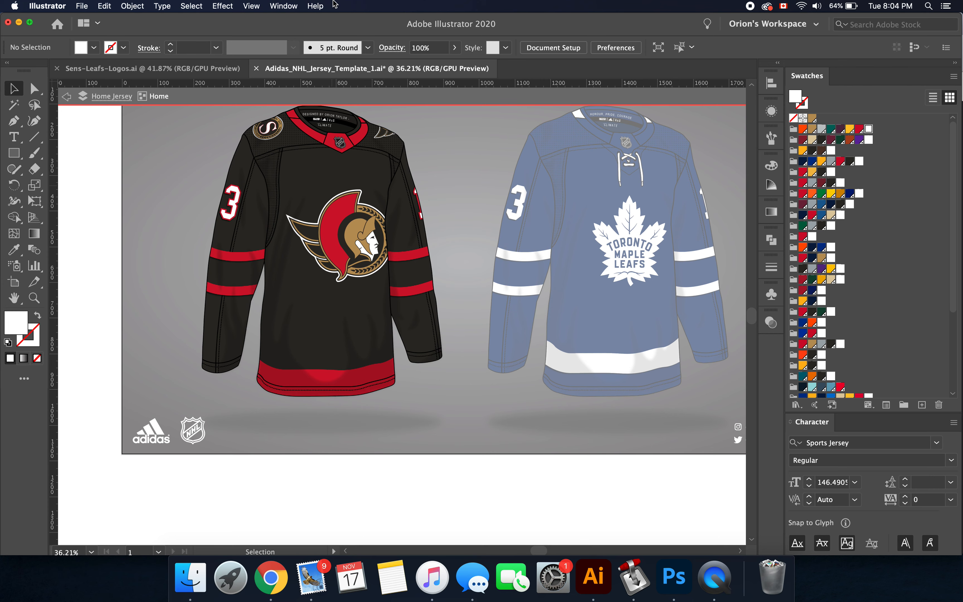
pyautogui.click(284, 5)
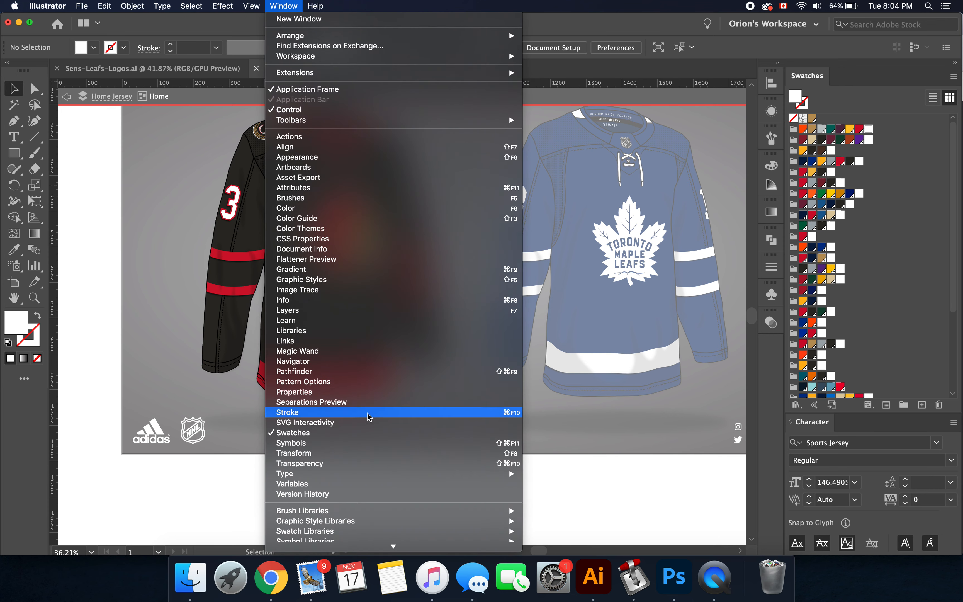
pyautogui.click(337, 310)
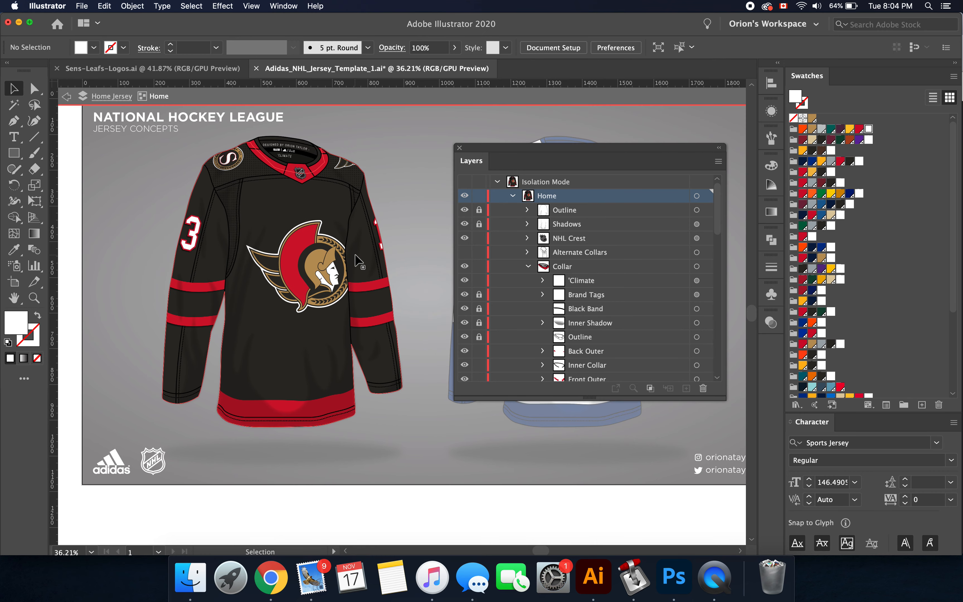
pyautogui.hscroll(2, 310, 235)
pyautogui.click(251, 209)
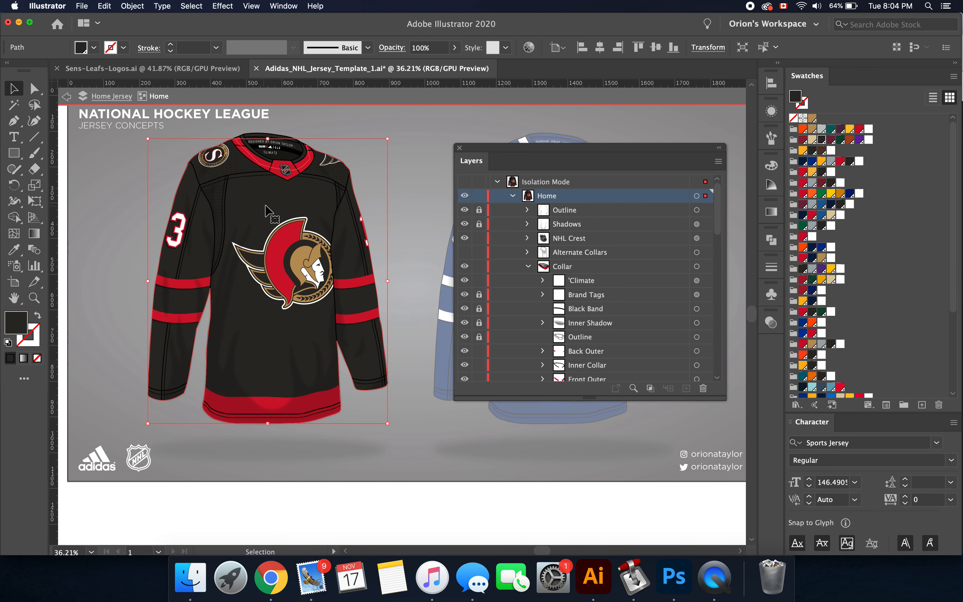
pyautogui.click(869, 140)
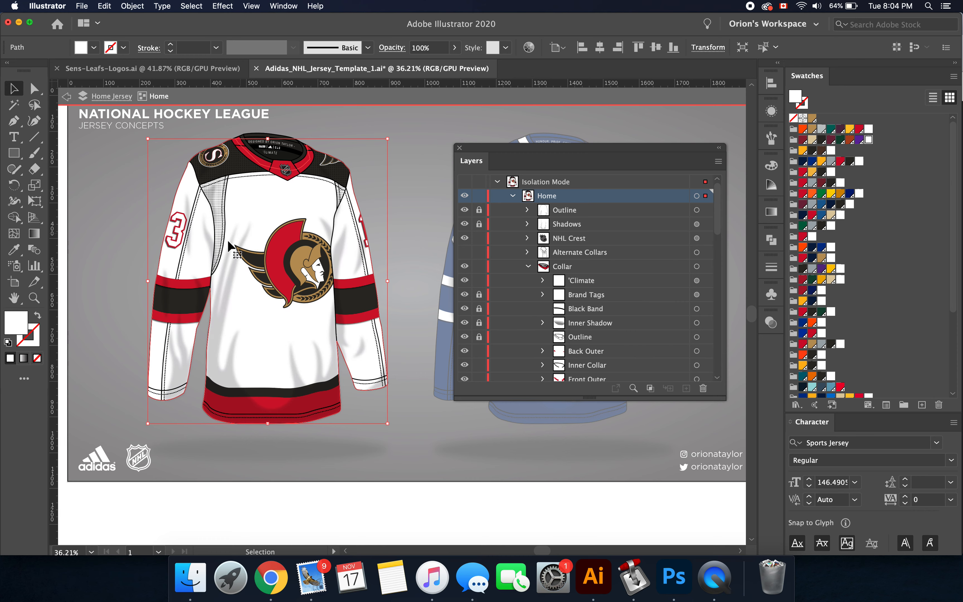
pyautogui.hscroll(5, 228, 245)
pyautogui.scroll(-2, 229, 245)
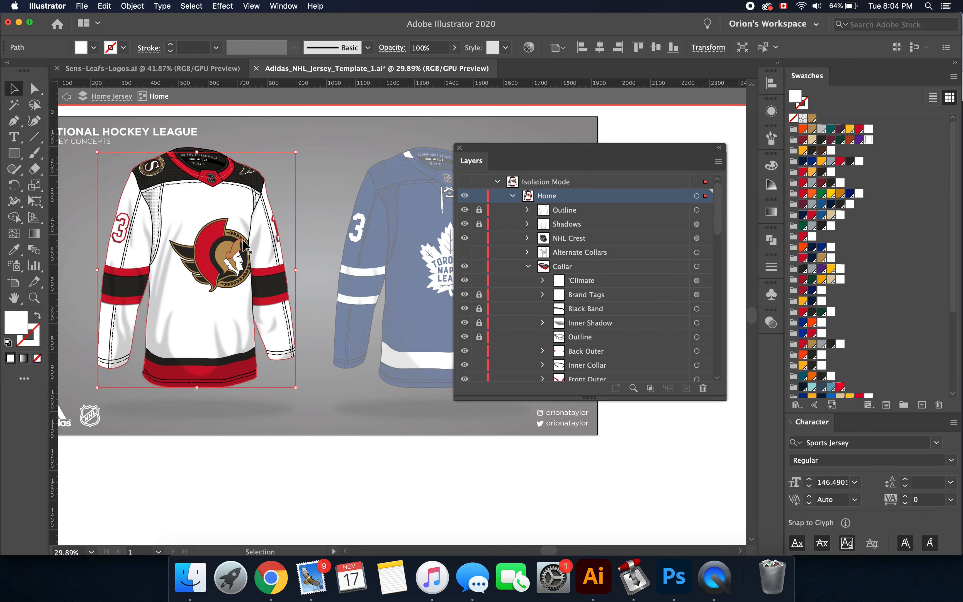
pyautogui.hscroll(3, 302, 239)
pyautogui.click(379, 230)
pyautogui.press('Escape')
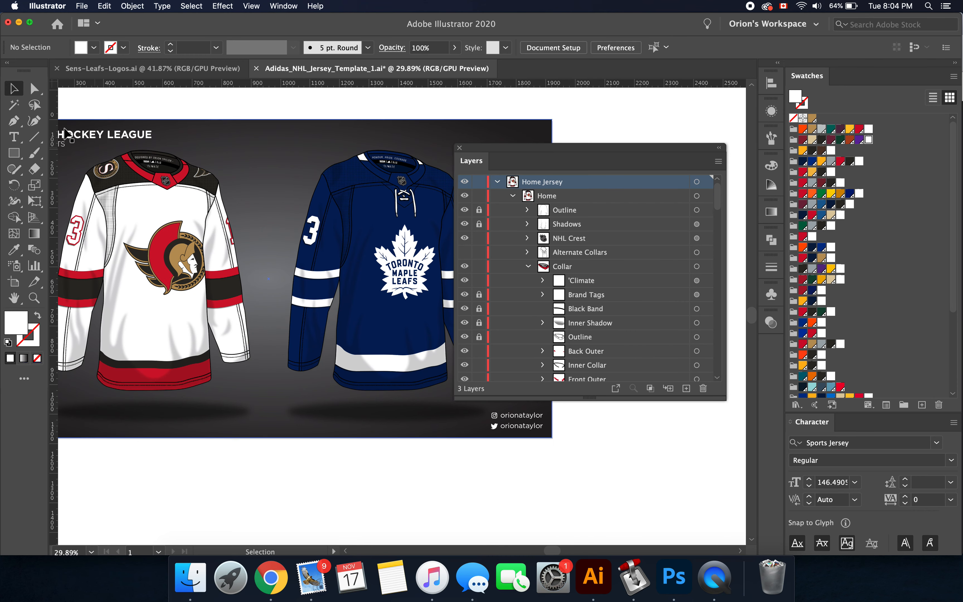
# Try a white base fill on the Toronto jersey by directly selecting its jersey shape
pyautogui.press('a')
pyautogui.scroll(4, 303, 203)
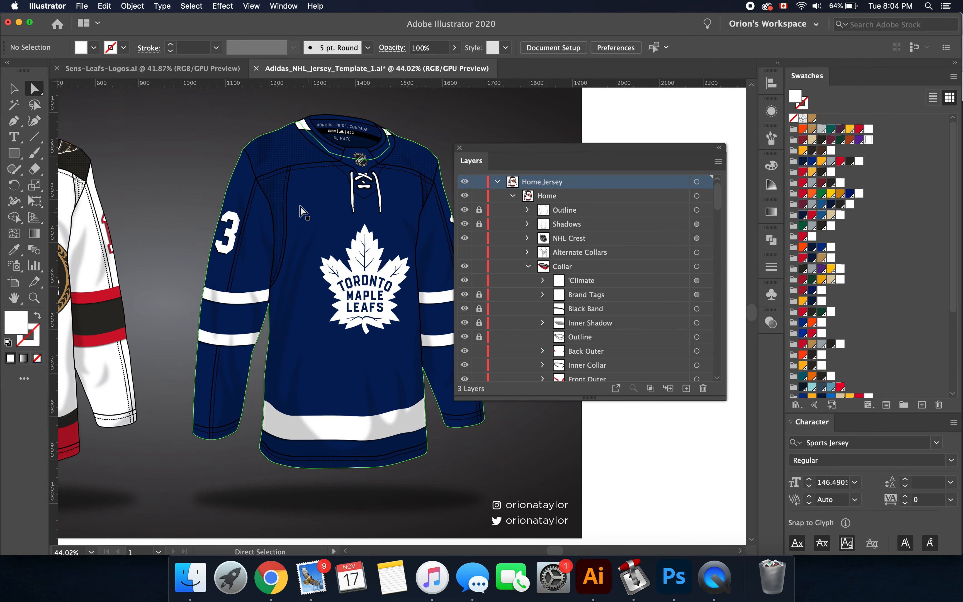
pyautogui.click(313, 202)
pyautogui.scroll(-2, 313, 202)
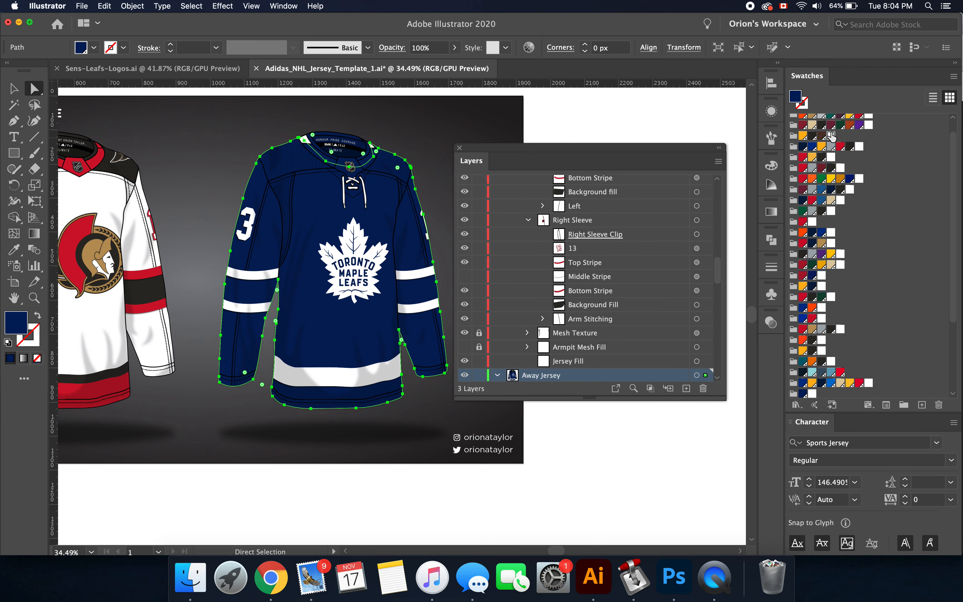
pyautogui.click(832, 136)
pyautogui.scroll(-3, 392, 318)
pyautogui.click(414, 434)
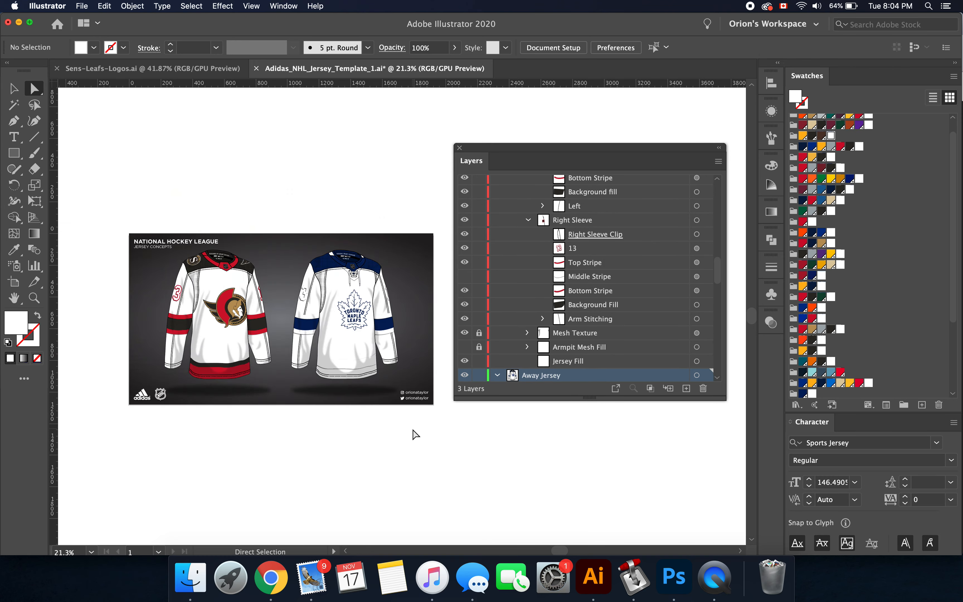
# Try a navy stroke on the Toronto jersey's hem stripe
pyautogui.scroll(3, 366, 372)
pyautogui.click(354, 359)
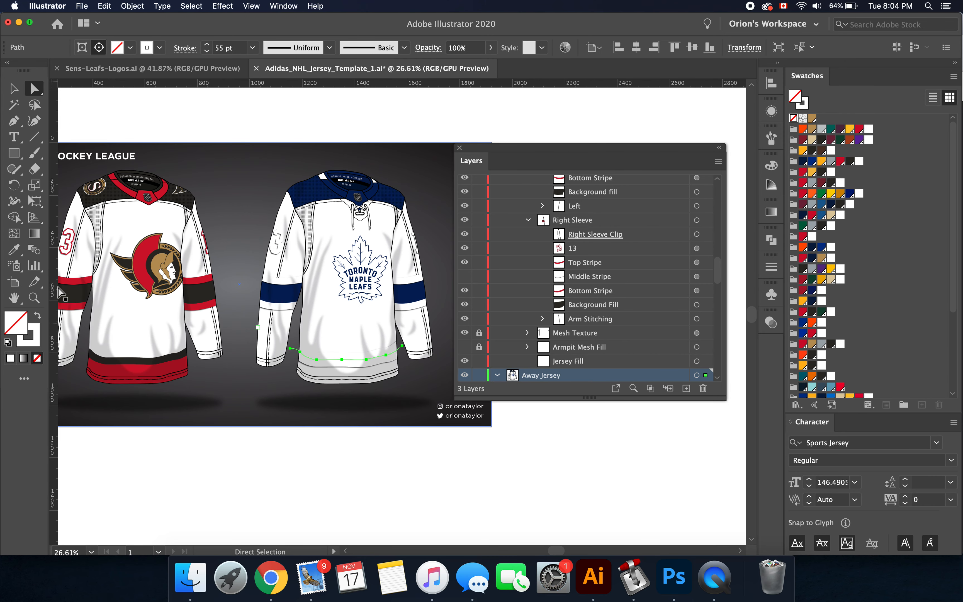
pyautogui.click(26, 343)
pyautogui.scroll(-5, 817, 306)
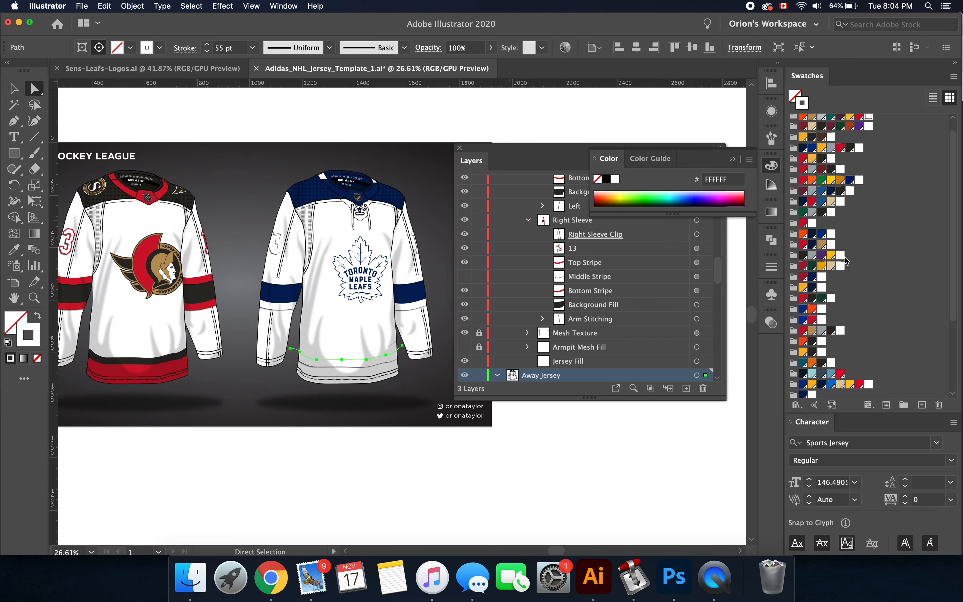
pyautogui.click(804, 305)
pyautogui.scroll(-2, 419, 372)
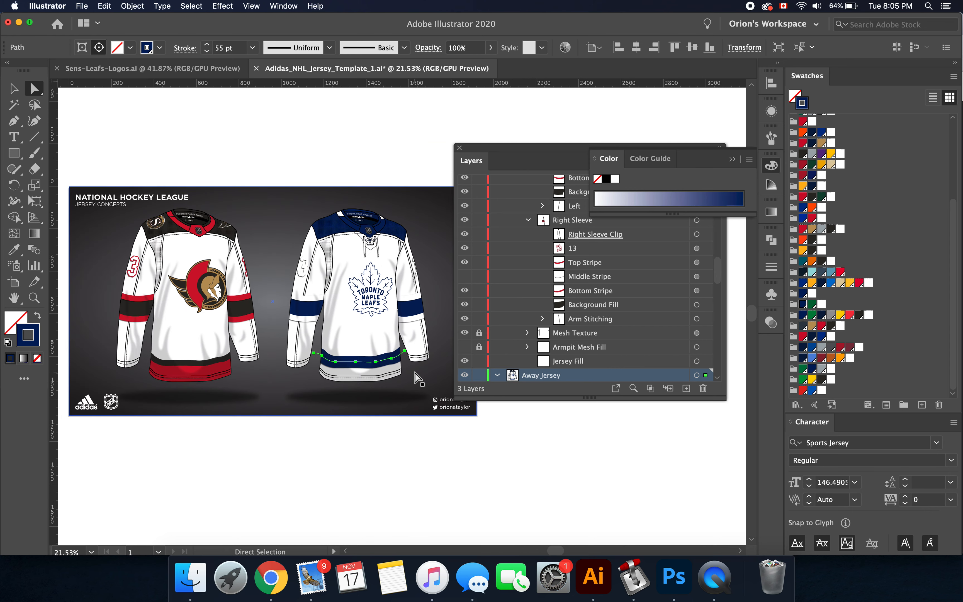
pyautogui.click(372, 450)
pyautogui.hscroll(-1, 400, 312)
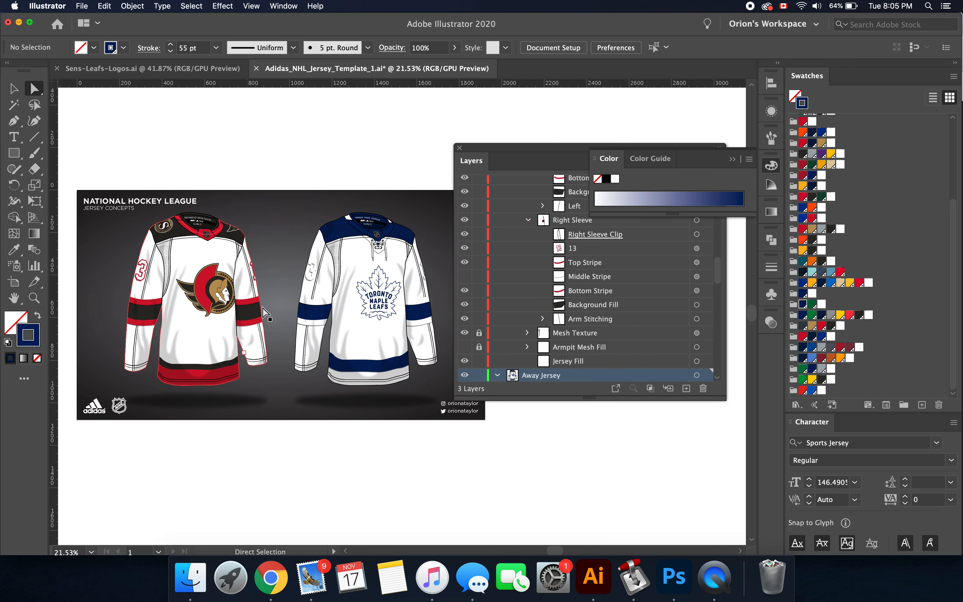
# Undo the white jersey fills and the navy hem stripe on both jerseys, and leave isolation
pyautogui.press('super+z')
pyautogui.press('super+z')
pyautogui.press('super+z')
pyautogui.press('super+z')
pyautogui.press('super+z')
pyautogui.press('super+z')
pyautogui.press('super+z')
pyautogui.press('super+z')
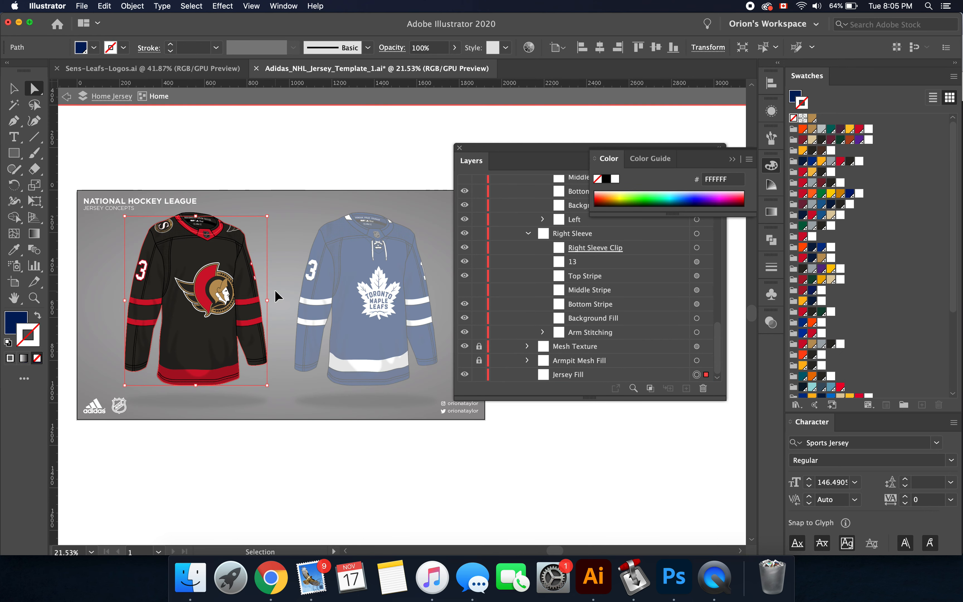
pyautogui.doubleClick(311, 151)
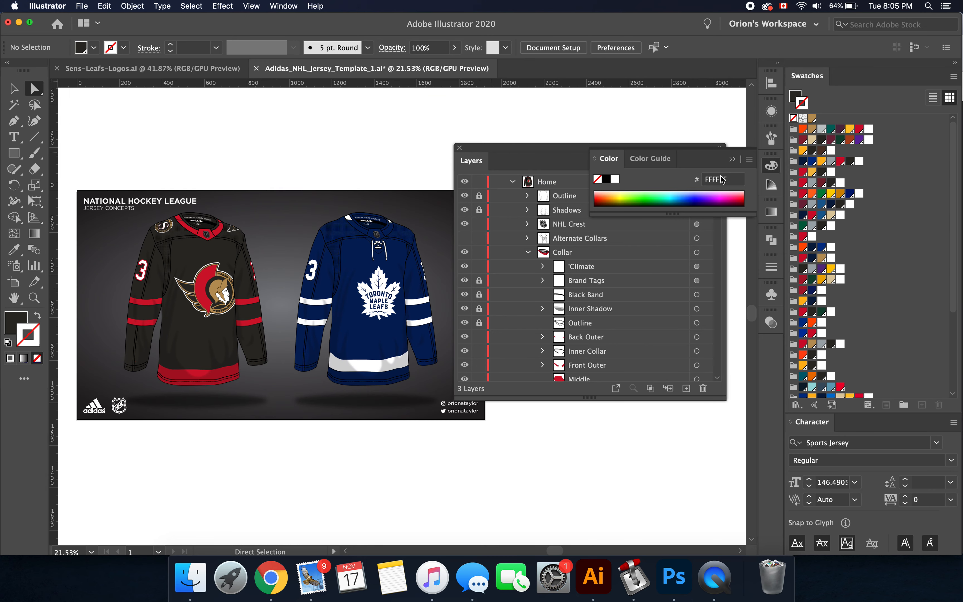
# Close the Color and Layers panels so both finished jerseys are unobstructed
pyautogui.click(731, 159)
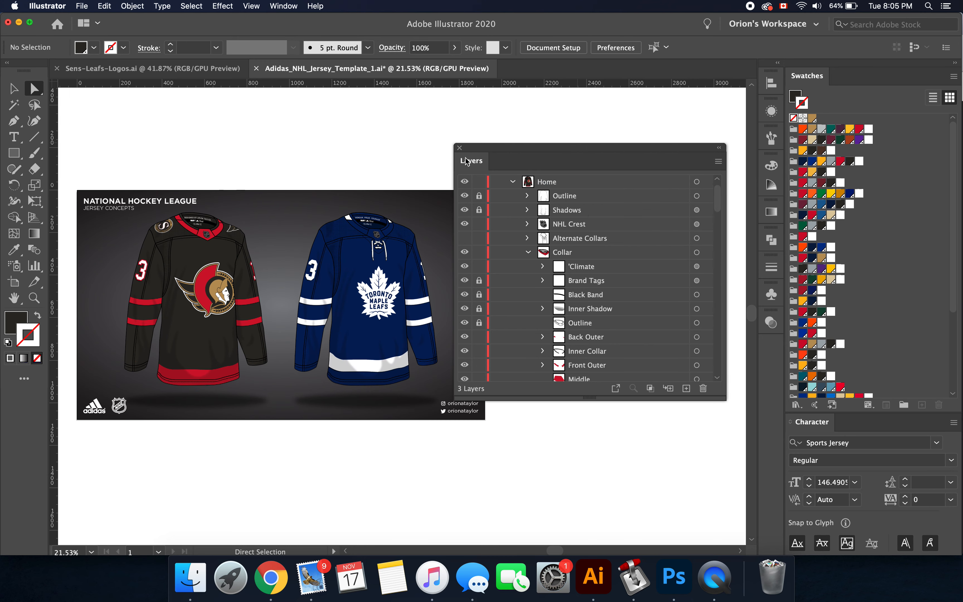
pyautogui.click(459, 148)
pyautogui.hscroll(-3, 462, 151)
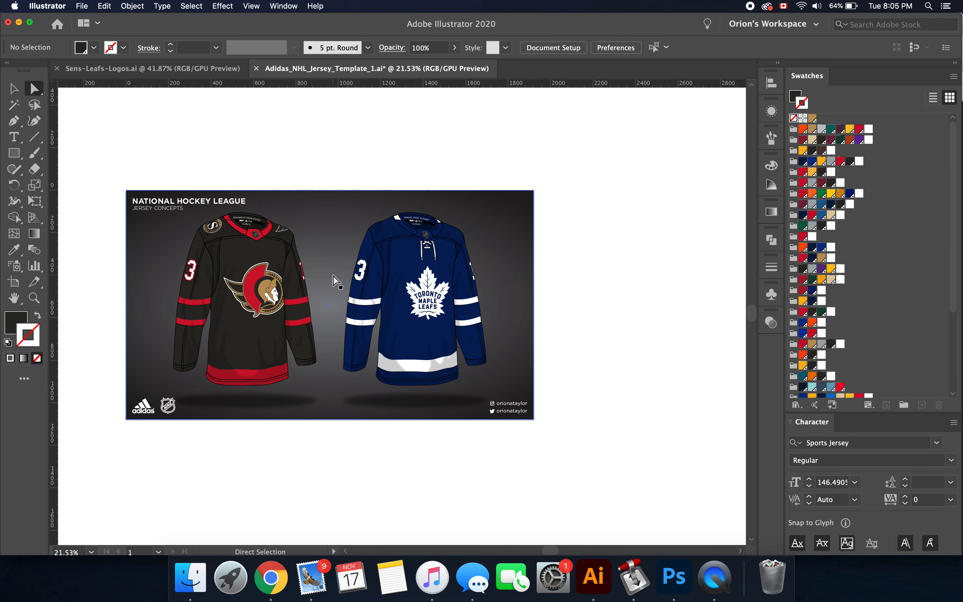
pyautogui.scroll(2, 334, 277)
pyautogui.hscroll(-2, 336, 281)
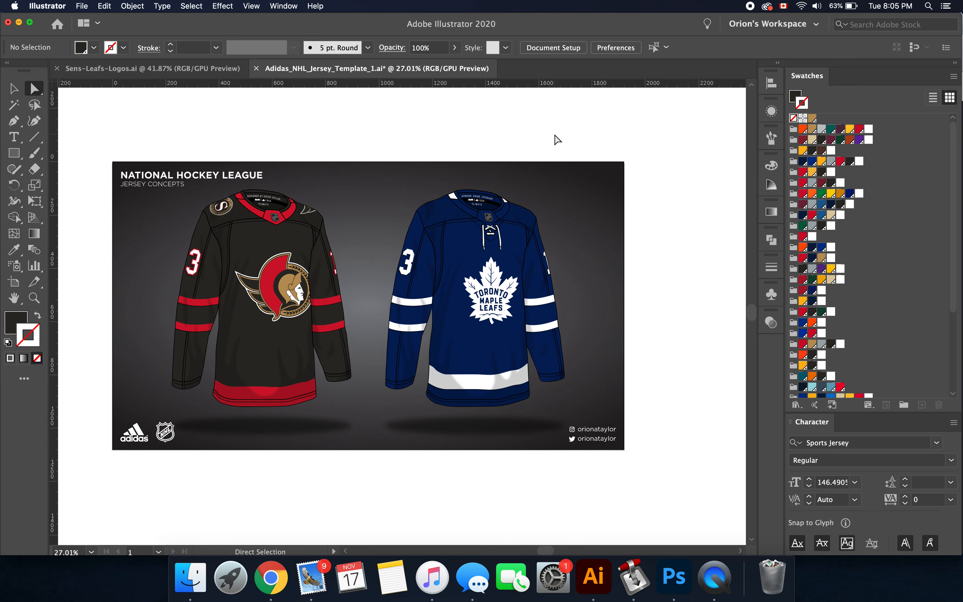